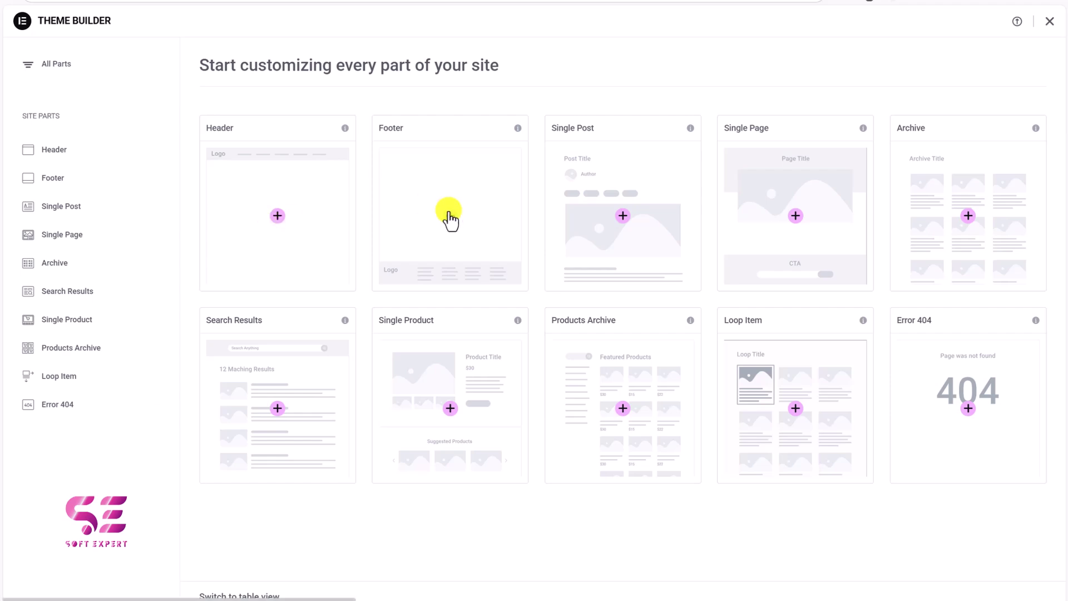
- Open the Royal Addons Theme Builder and make the custom header's navigation section sticky
{"action": "mouse_move", "coordinate": [78, 398]}
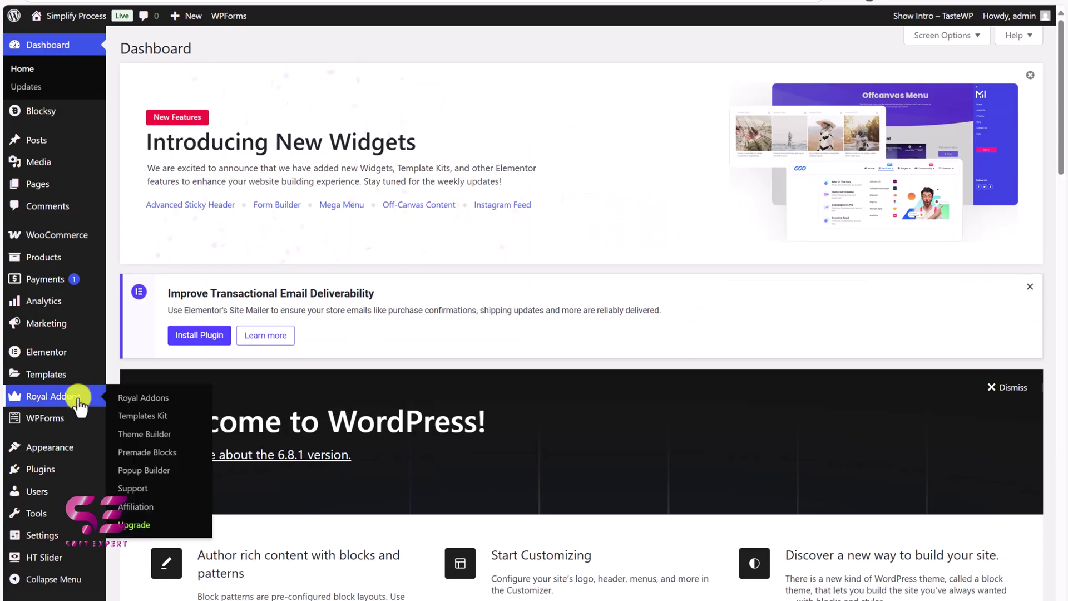
{"action": "left_click", "coordinate": [143, 439]}
{"action": "scroll", "coordinate": [238, 172], "scroll_direction": "down", "scroll_amount": 2}
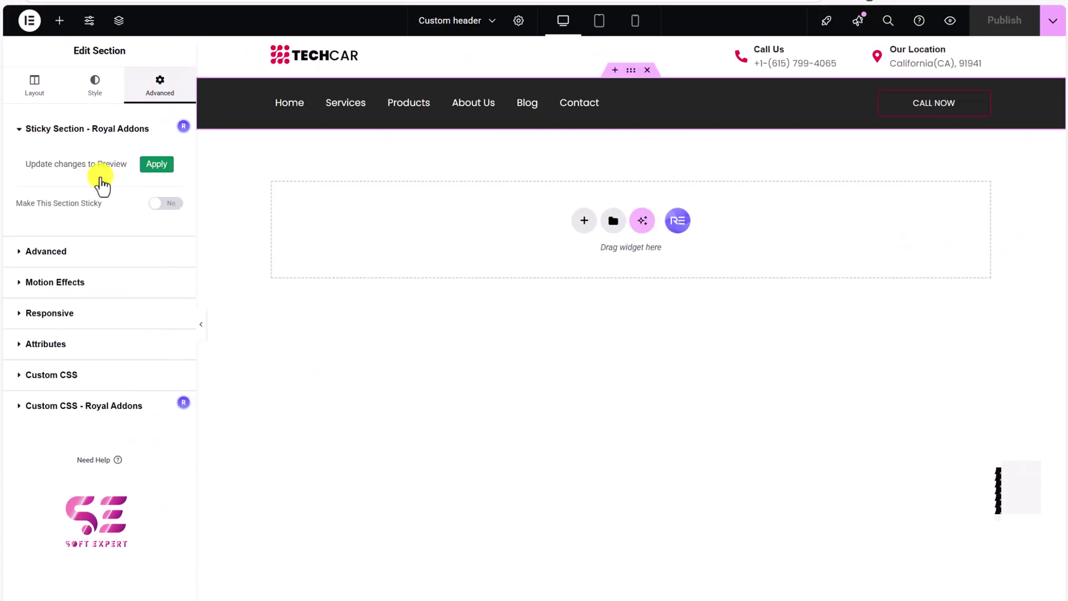
{"action": "left_click", "coordinate": [169, 204]}
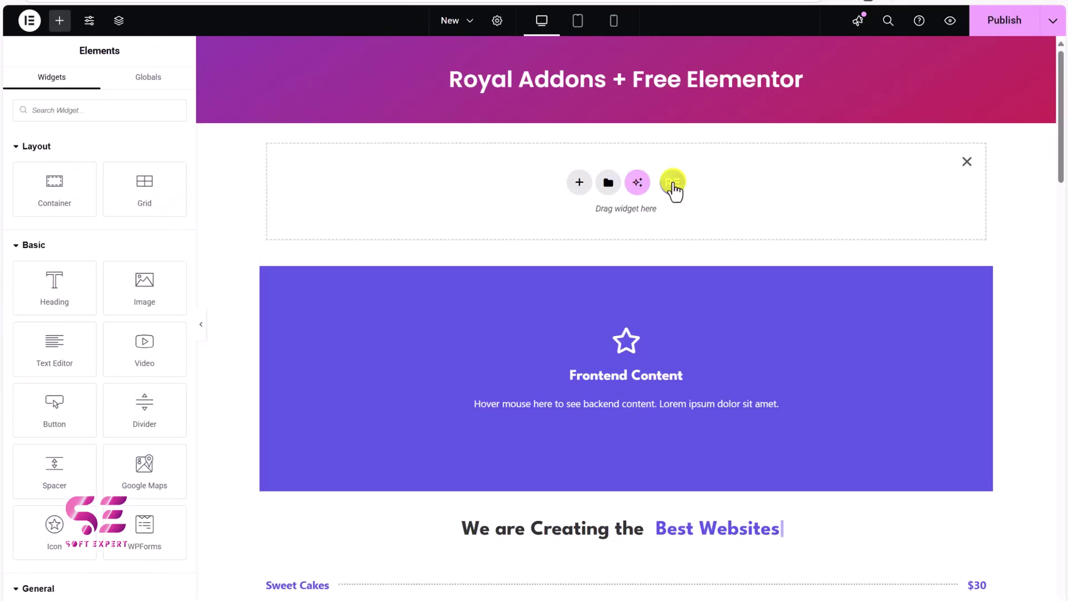
- Open the Royal Addons template library from the page canvas and browse its page templates
{"action": "left_click", "coordinate": [673, 182]}
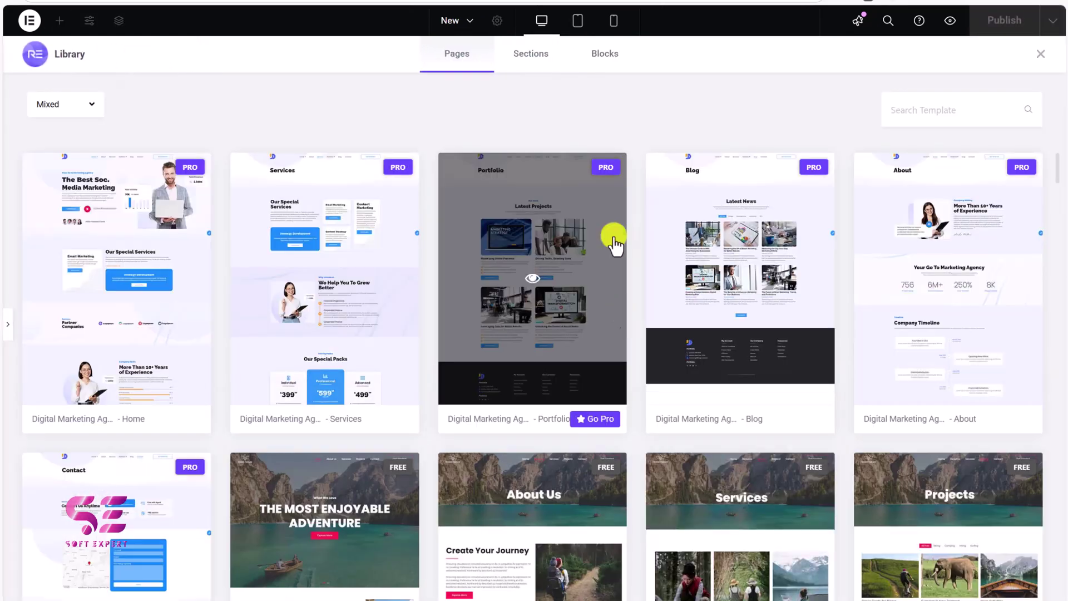
{"action": "scroll", "coordinate": [452, 334], "scroll_direction": "down", "scroll_amount": 3}
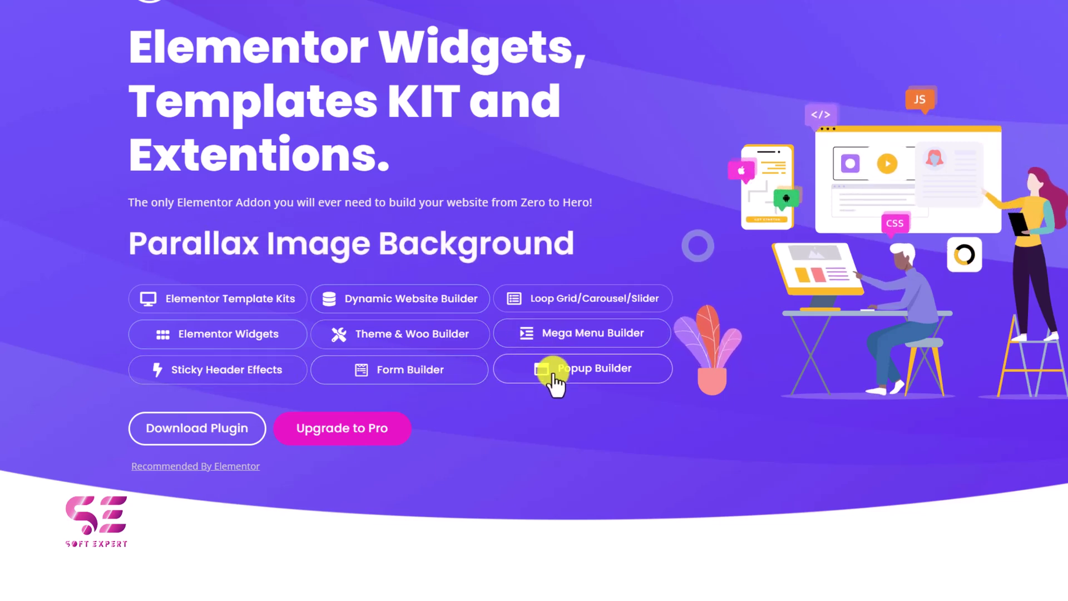
- Examine the Elementor widget catalogue and the WooCommerce widgets on the Royal Addons website
{"action": "scroll", "coordinate": [542, 403], "scroll_direction": "down", "scroll_amount": 10}
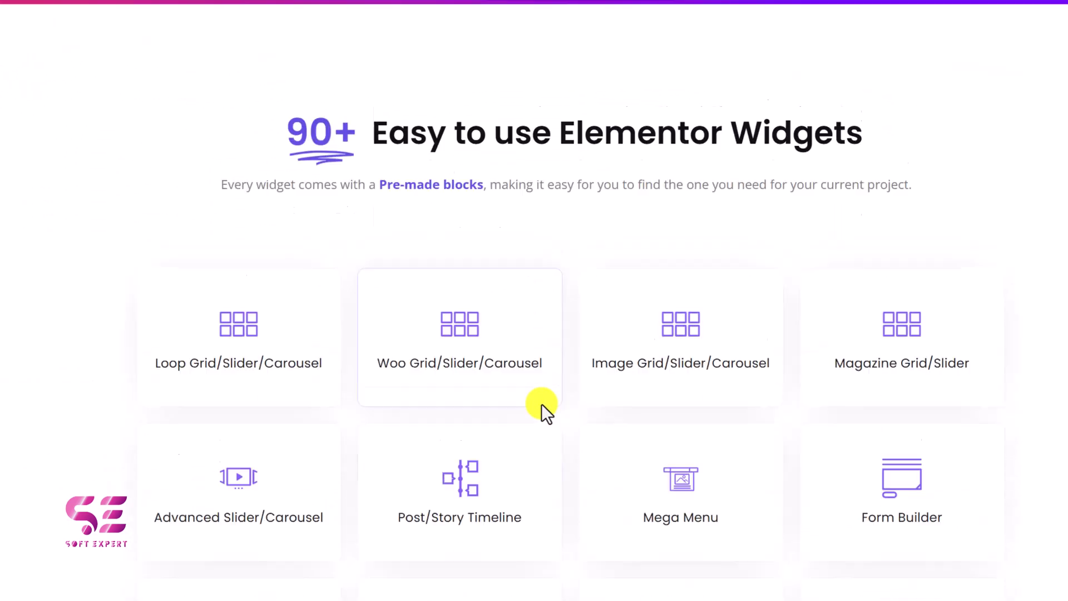
{"action": "scroll", "coordinate": [542, 403], "scroll_direction": "down", "scroll_amount": 8}
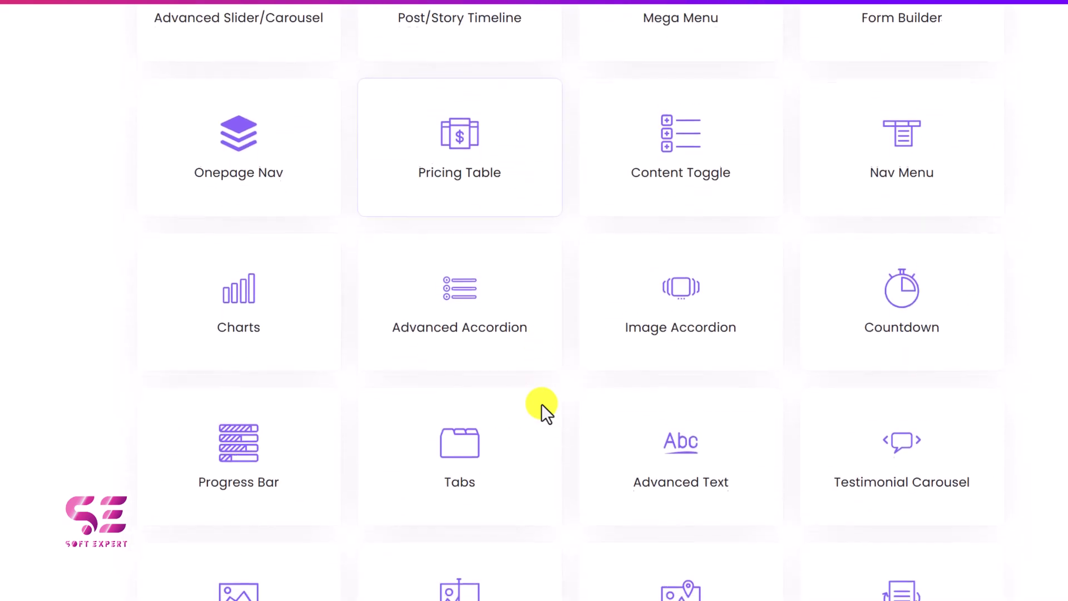
{"action": "scroll", "coordinate": [542, 403], "scroll_direction": "down", "scroll_amount": 15}
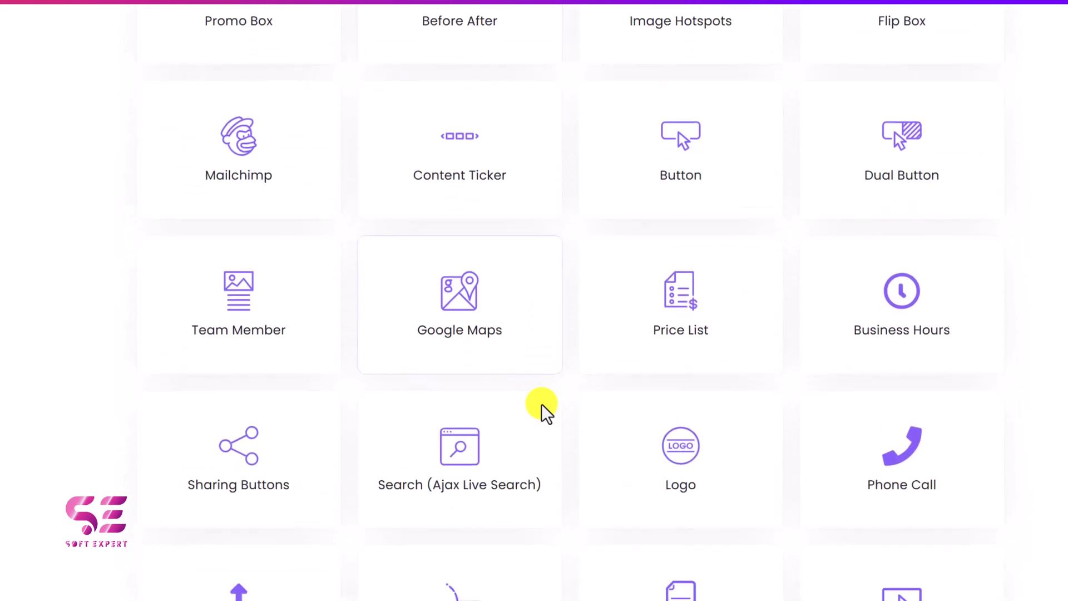
{"action": "scroll", "coordinate": [542, 403], "scroll_direction": "down", "scroll_amount": 13}
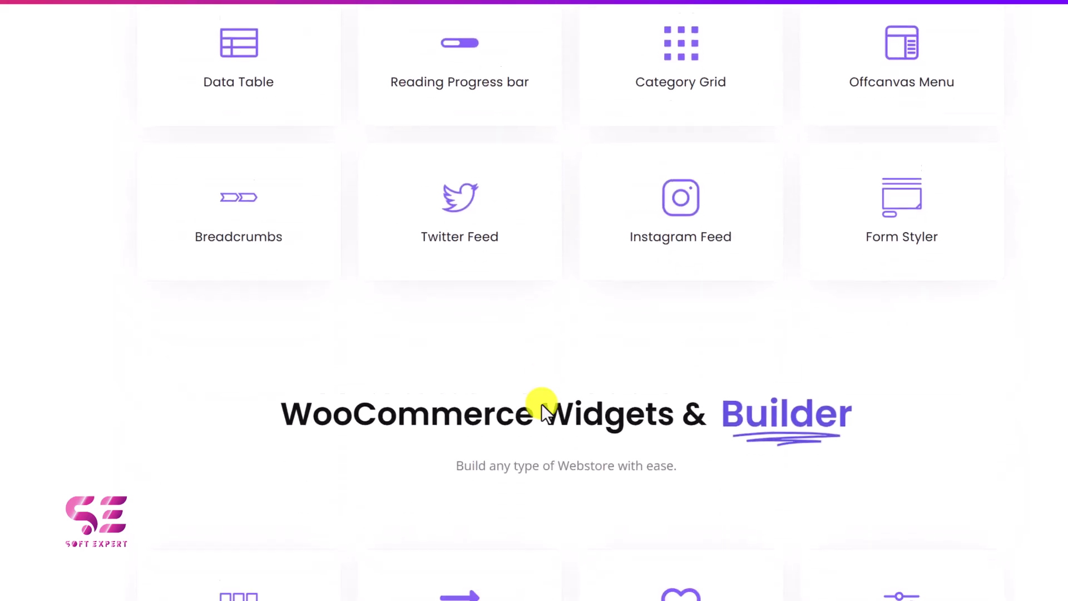
{"action": "scroll", "coordinate": [542, 403], "scroll_direction": "down", "scroll_amount": 2}
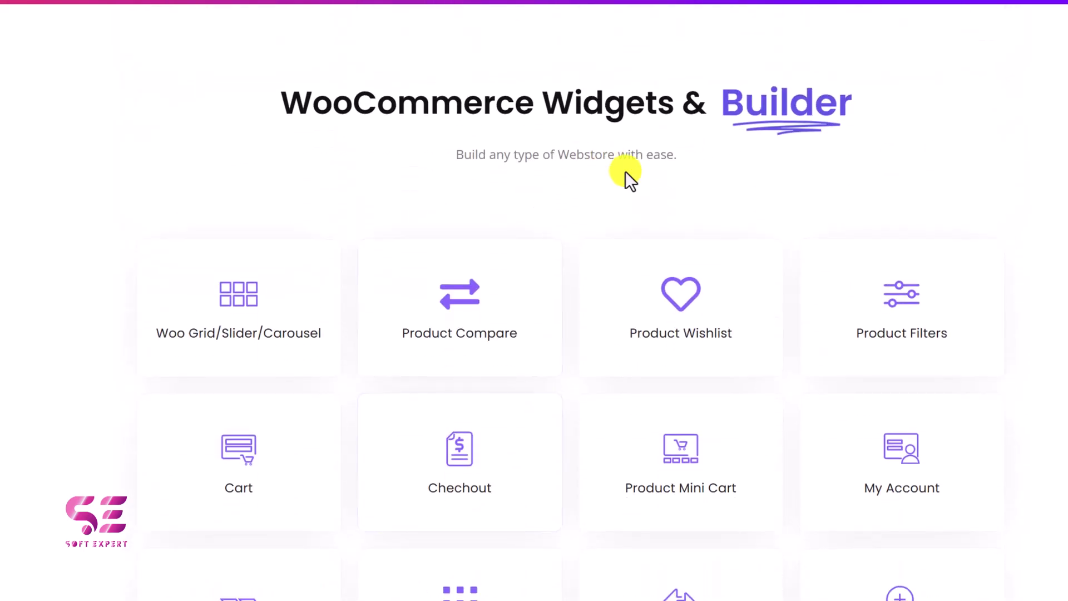
{"action": "scroll", "coordinate": [625, 171], "scroll_direction": "down", "scroll_amount": 7}
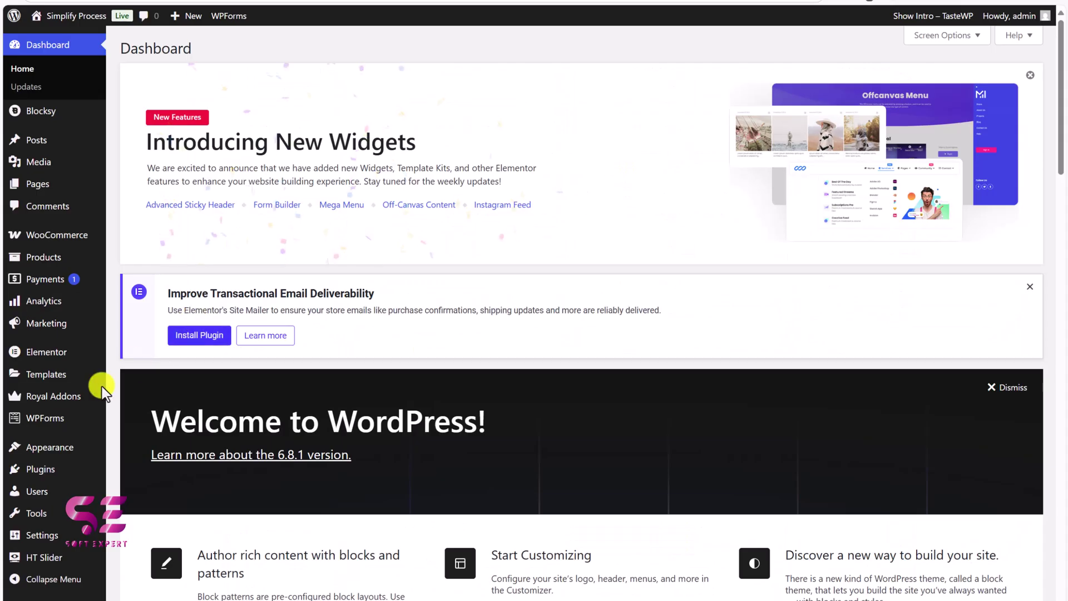
- Open the Royal Addons Theme Builder and insert the free TechCar header section into the custom header
{"action": "mouse_move", "coordinate": [102, 386]}
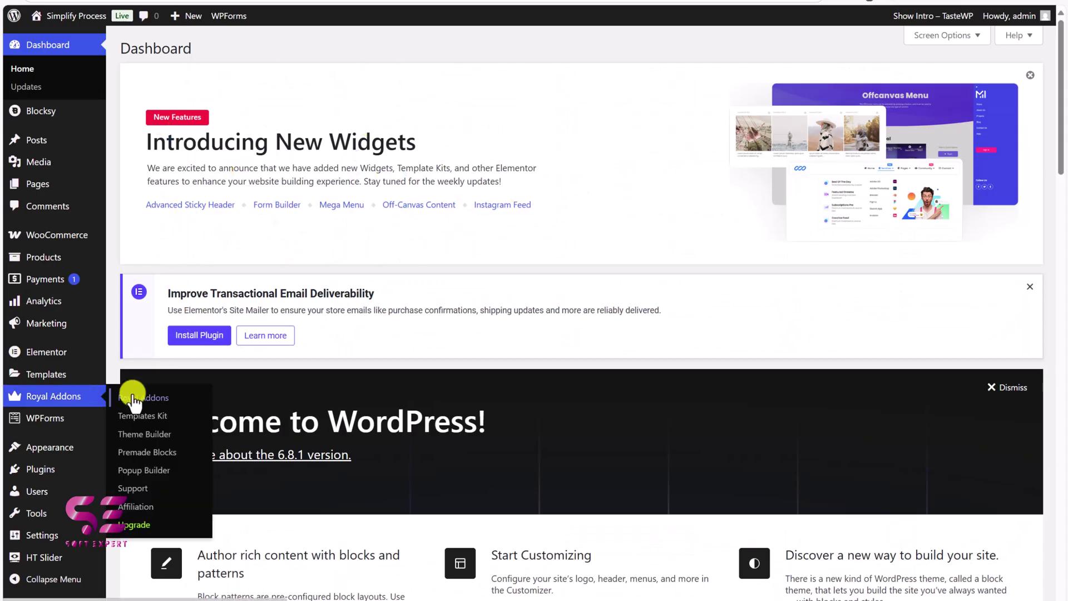
{"action": "left_click", "coordinate": [142, 437]}
{"action": "scroll", "coordinate": [323, 400], "scroll_direction": "down", "scroll_amount": 2}
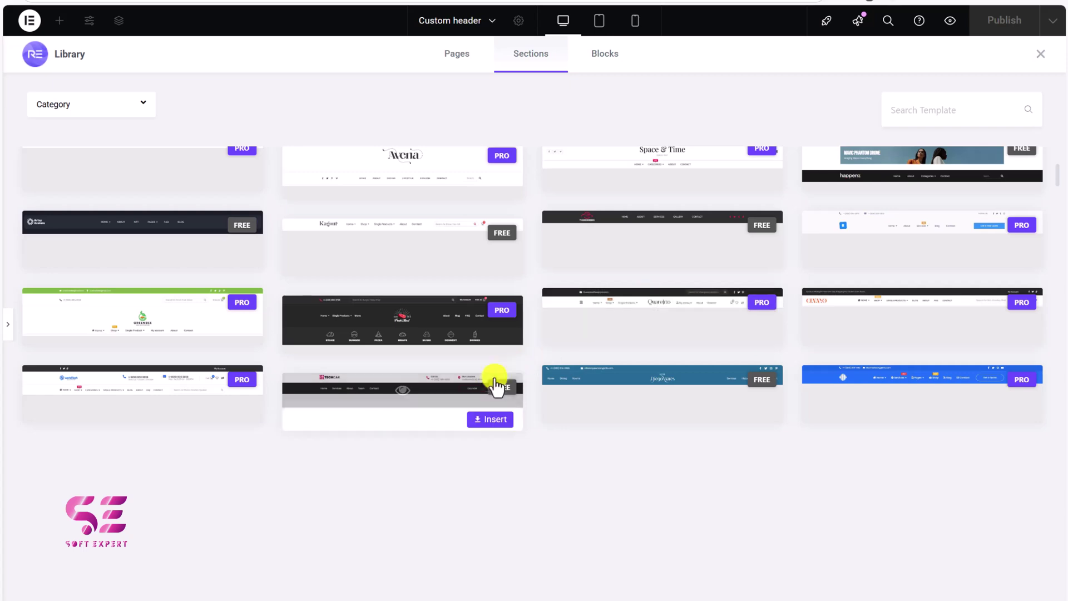
{"action": "left_click", "coordinate": [485, 425]}
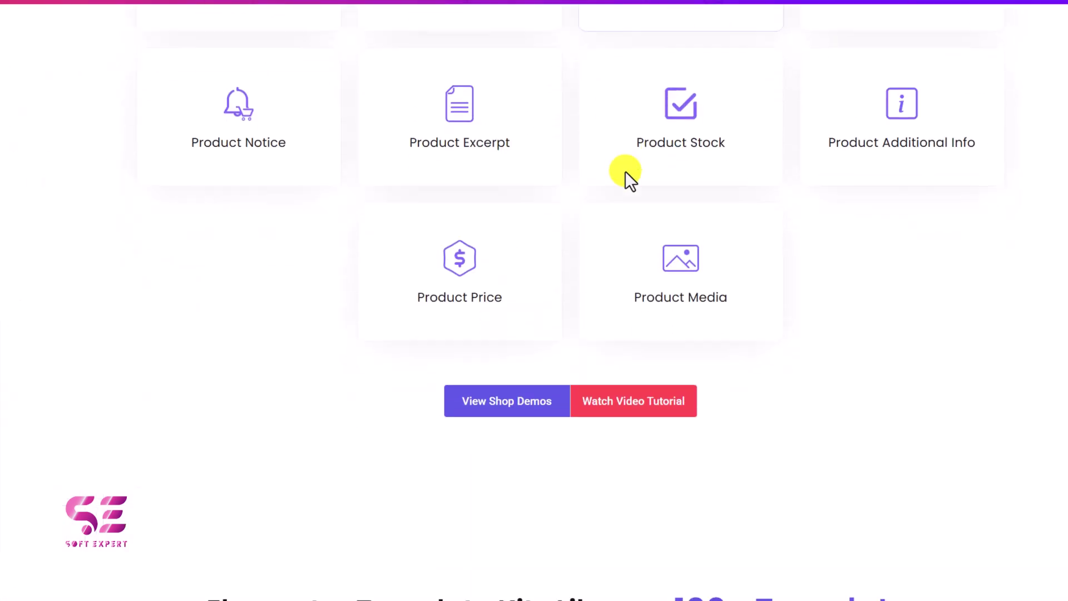
- Browse the Elementor Template Kits Library on the Royal Addons website
{"action": "scroll", "coordinate": [625, 172], "scroll_direction": "down", "scroll_amount": 5}
{"action": "scroll", "coordinate": [625, 172], "scroll_direction": "down", "scroll_amount": 5}
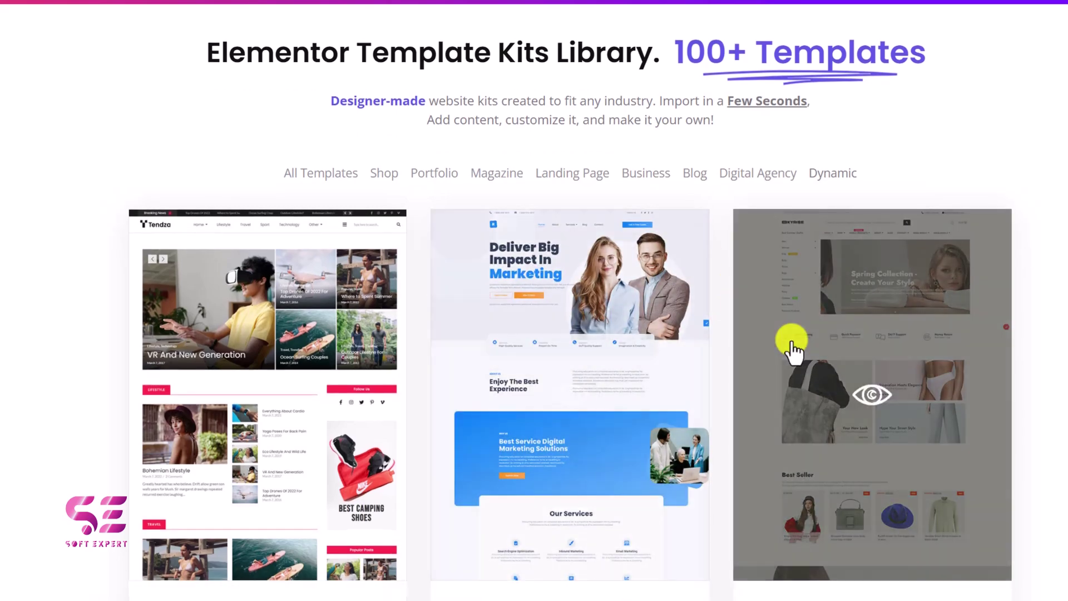
{"action": "scroll", "coordinate": [792, 345], "scroll_direction": "down", "scroll_amount": 8}
{"action": "scroll", "coordinate": [794, 350], "scroll_direction": "down", "scroll_amount": 15}
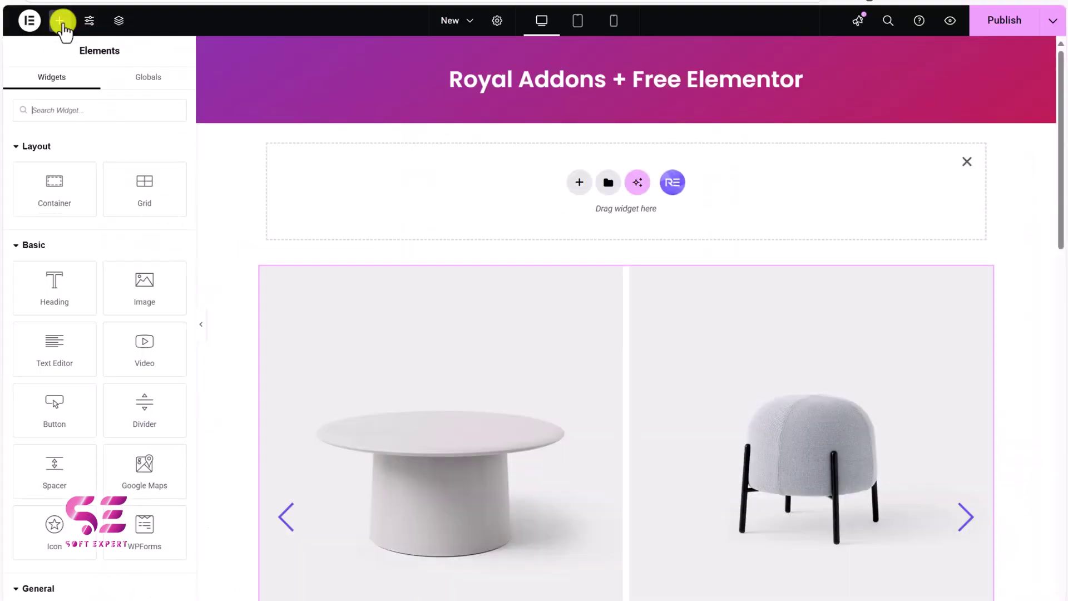
- Search the widgets for "form", add the Form Builder widget above the product grid and open its Buttons settings
{"action": "type", "text": "form"}
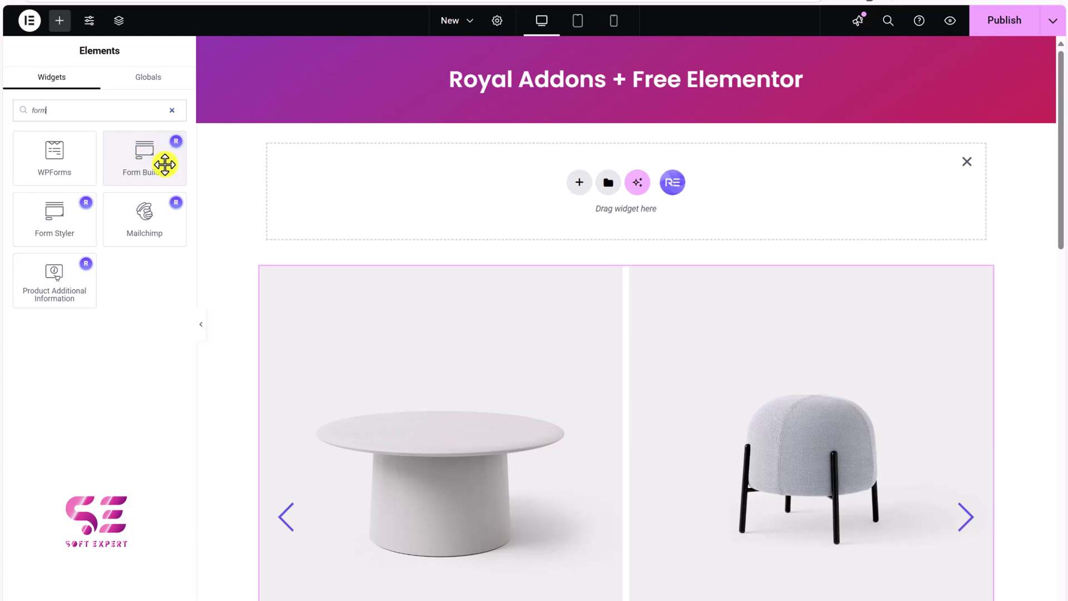
{"action": "left_click_drag", "start_coordinate": [308, 181], "coordinate": [308, 182]}
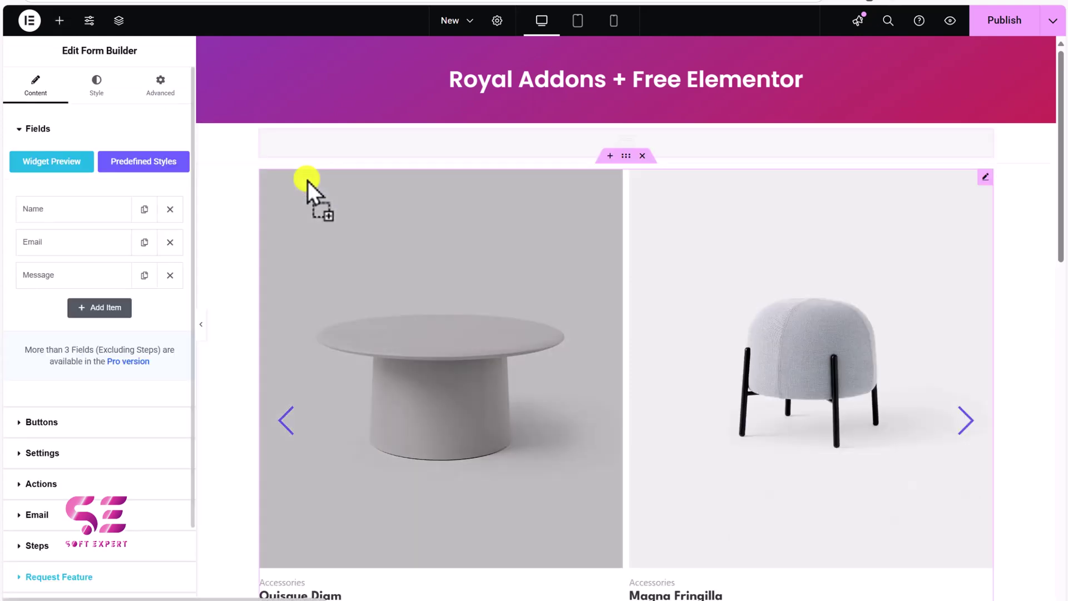
{"action": "left_click", "coordinate": [100, 422]}
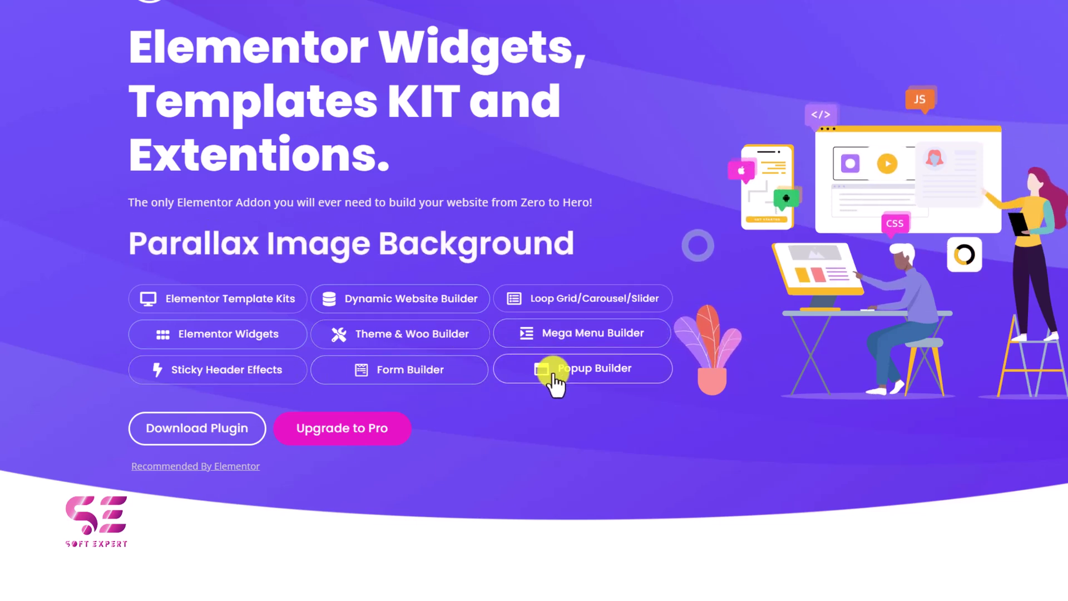
- Review the Royal Addons website from the plugin overview through the Elementor and WooCommerce widgets to the template kits
{"action": "scroll", "coordinate": [543, 402], "scroll_direction": "down", "scroll_amount": 10}
{"action": "scroll", "coordinate": [542, 405], "scroll_direction": "down", "scroll_amount": 8}
{"action": "scroll", "coordinate": [542, 402], "scroll_direction": "down", "scroll_amount": 10}
{"action": "scroll", "coordinate": [542, 403], "scroll_direction": "down", "scroll_amount": 15}
{"action": "scroll", "coordinate": [541, 403], "scroll_direction": "down", "scroll_amount": 5}
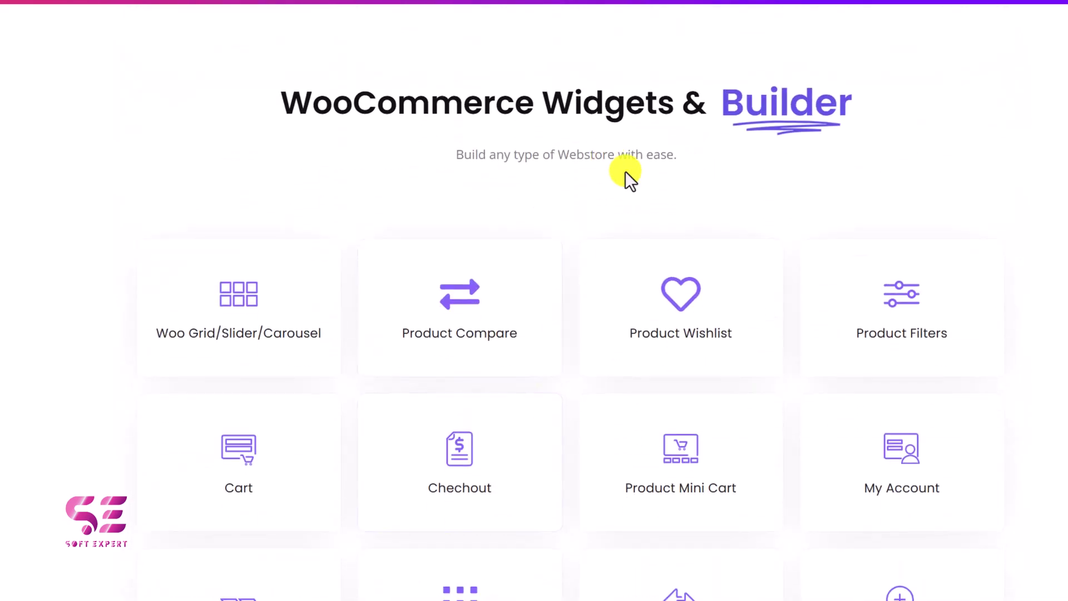
{"action": "scroll", "coordinate": [626, 173], "scroll_direction": "down", "scroll_amount": 20}
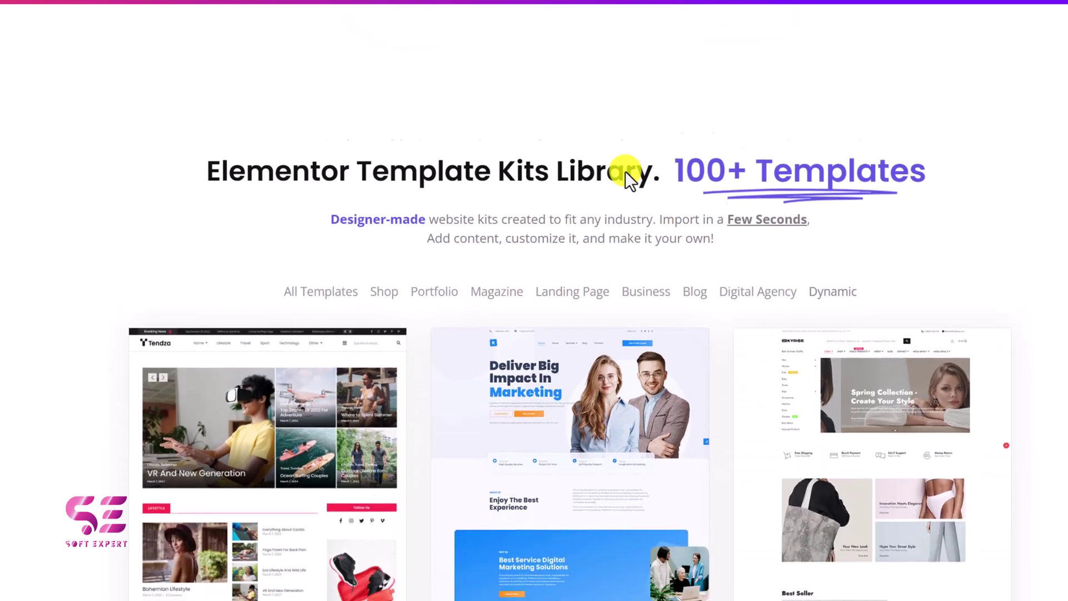
{"action": "scroll", "coordinate": [626, 172], "scroll_direction": "down", "scroll_amount": 2}
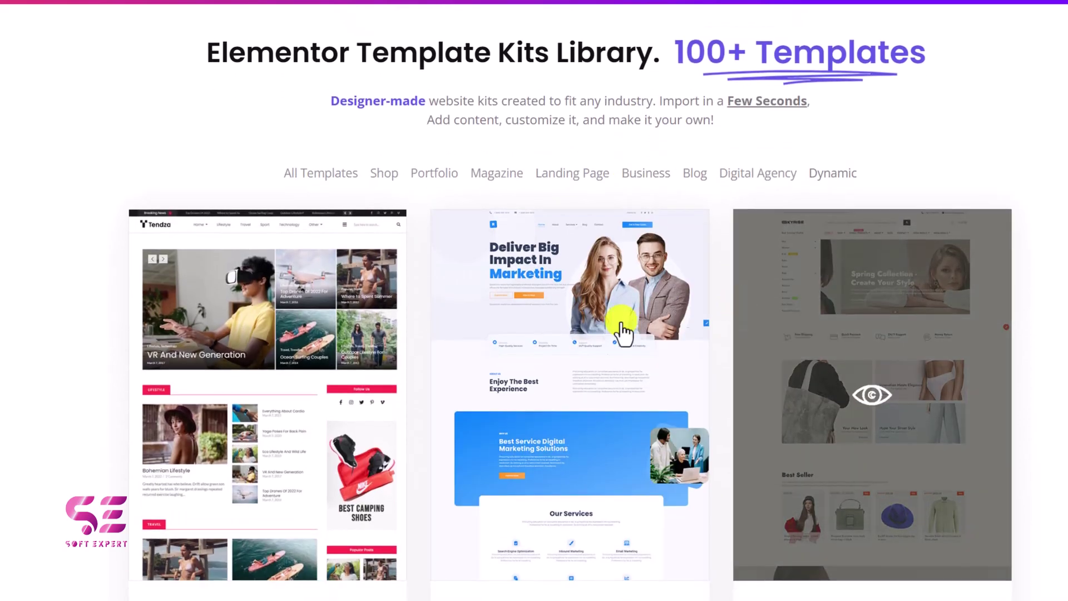
{"action": "scroll", "coordinate": [793, 341], "scroll_direction": "down", "scroll_amount": 8}
{"action": "scroll", "coordinate": [793, 348], "scroll_direction": "down", "scroll_amount": 19}
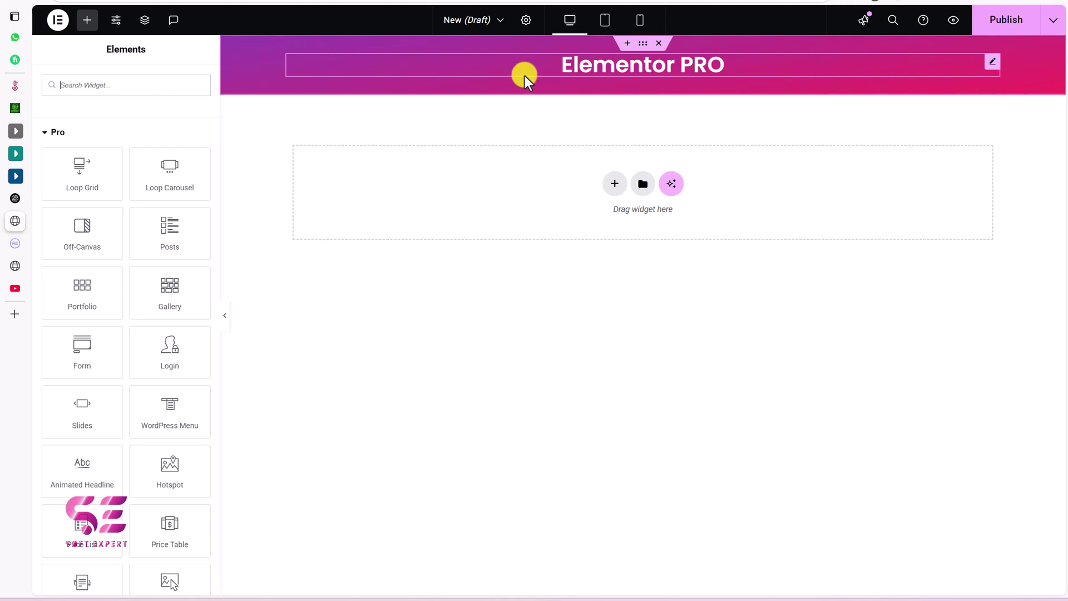
- Compare the Pro widgets on the Elementor PRO page with the Royal Addons widgets on the free Elementor page
{"action": "scroll", "coordinate": [155, 328], "scroll_direction": "up", "scroll_amount": 1}
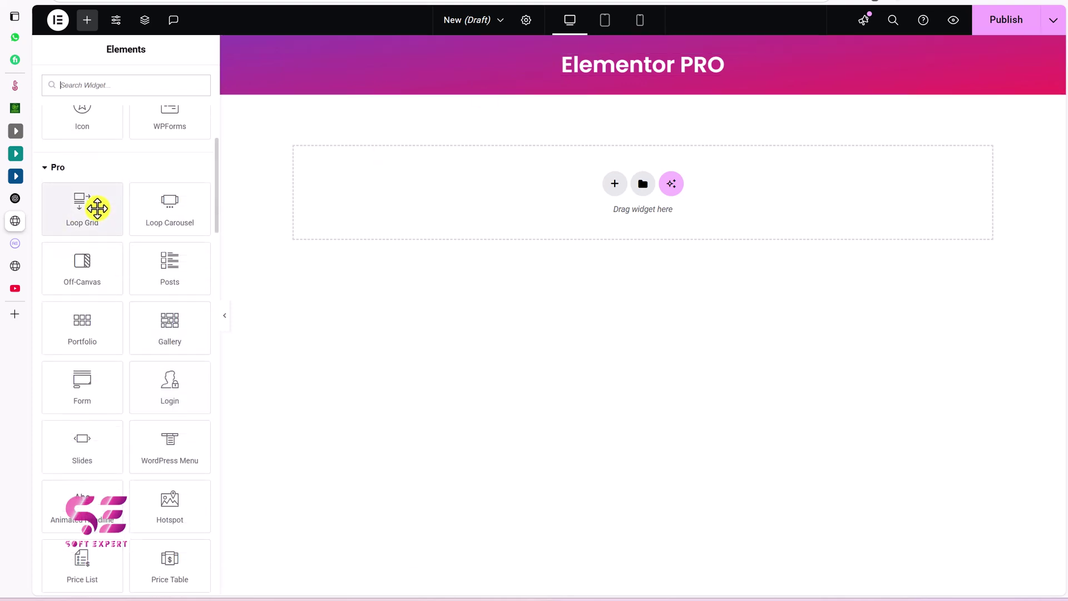
{"action": "left_click", "coordinate": [16, 263]}
{"action": "scroll", "coordinate": [120, 270], "scroll_direction": "up", "scroll_amount": 2}
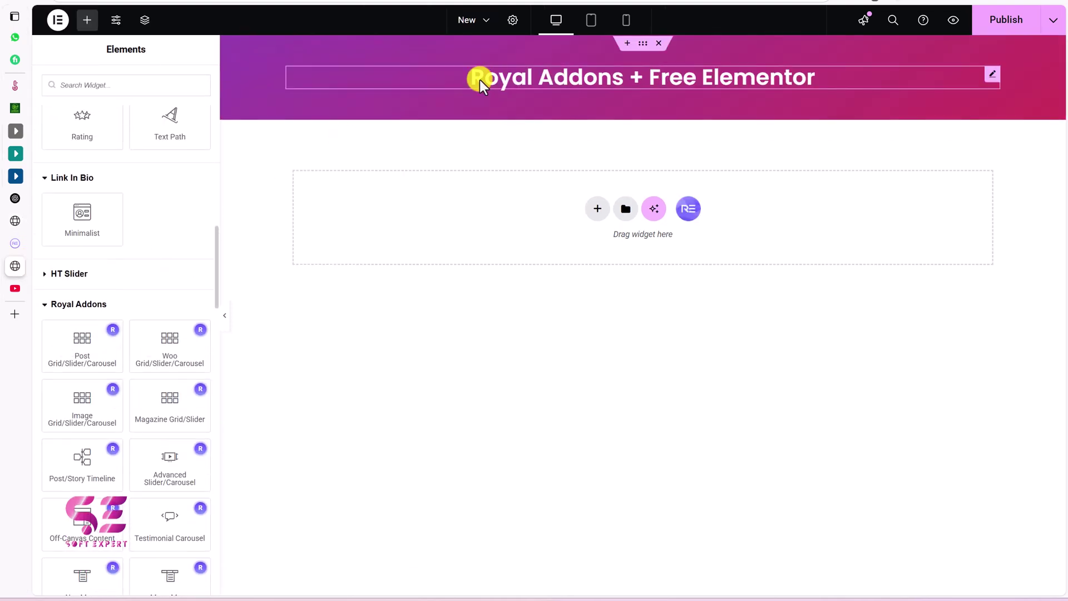
{"action": "scroll", "coordinate": [181, 308], "scroll_direction": "down", "scroll_amount": 1}
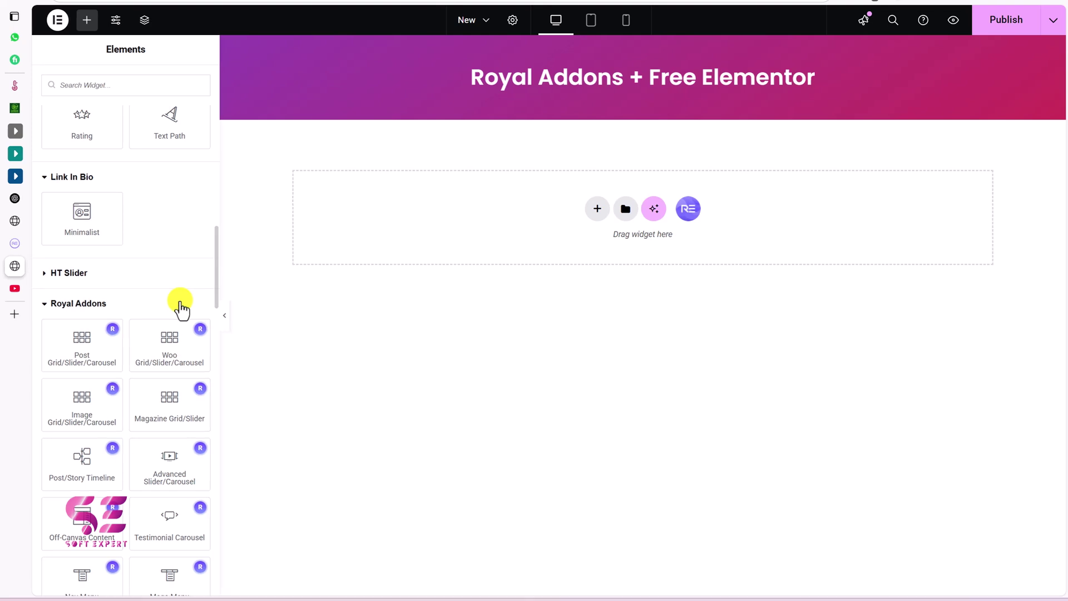
{"action": "left_click", "coordinate": [39, 223]}
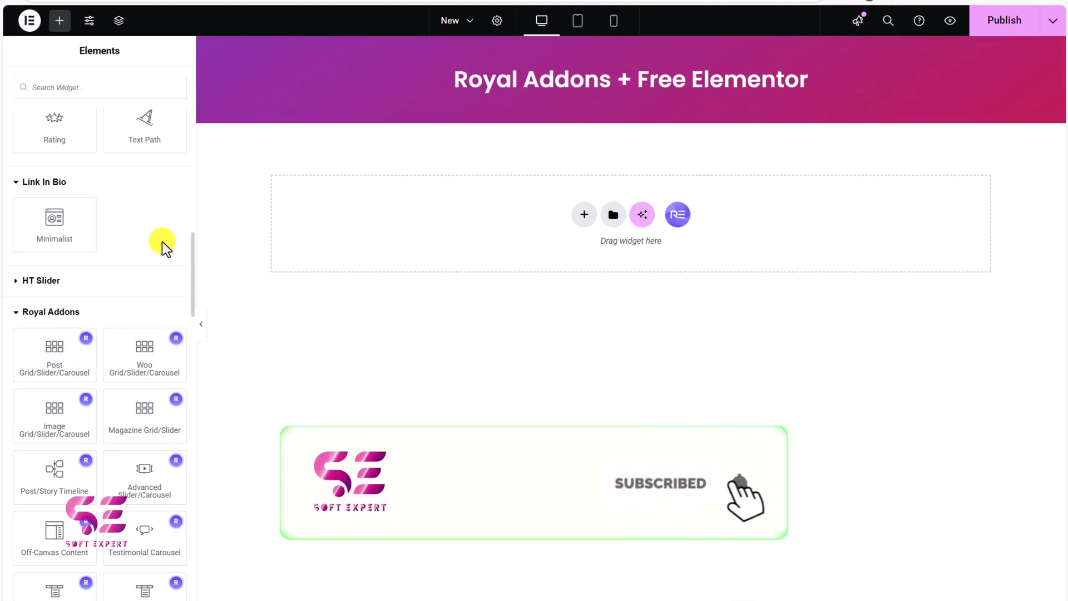
- Add the Royal Addons Post Grid/Slider/Carousel widget to the empty area below the page heading and view the grid
{"action": "left_click_drag", "start_coordinate": [70, 358], "coordinate": [300, 224]}
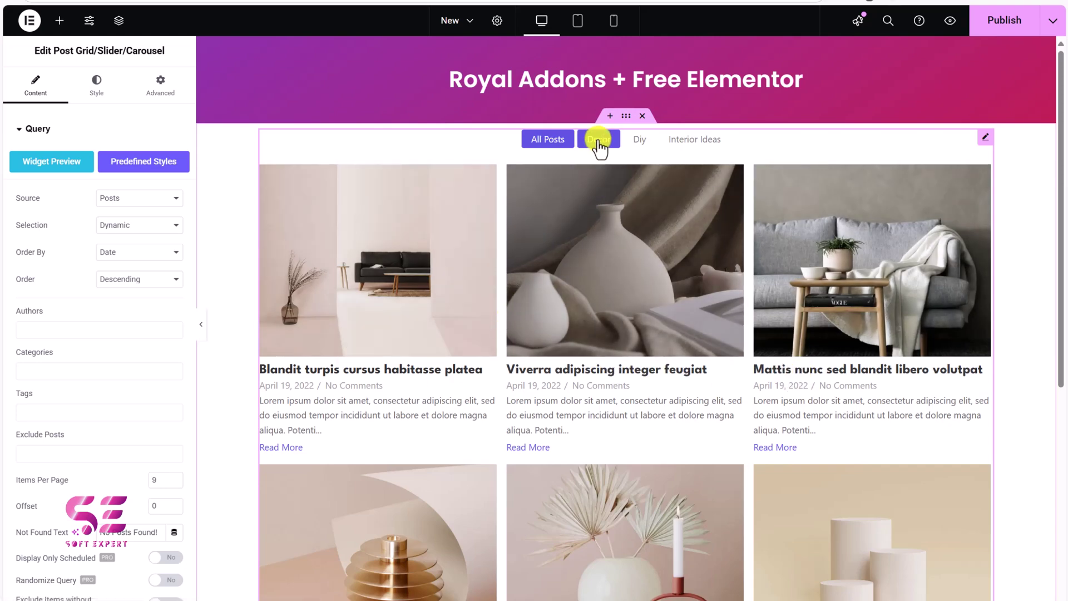
{"action": "scroll", "coordinate": [679, 149], "scroll_direction": "down", "scroll_amount": 6}
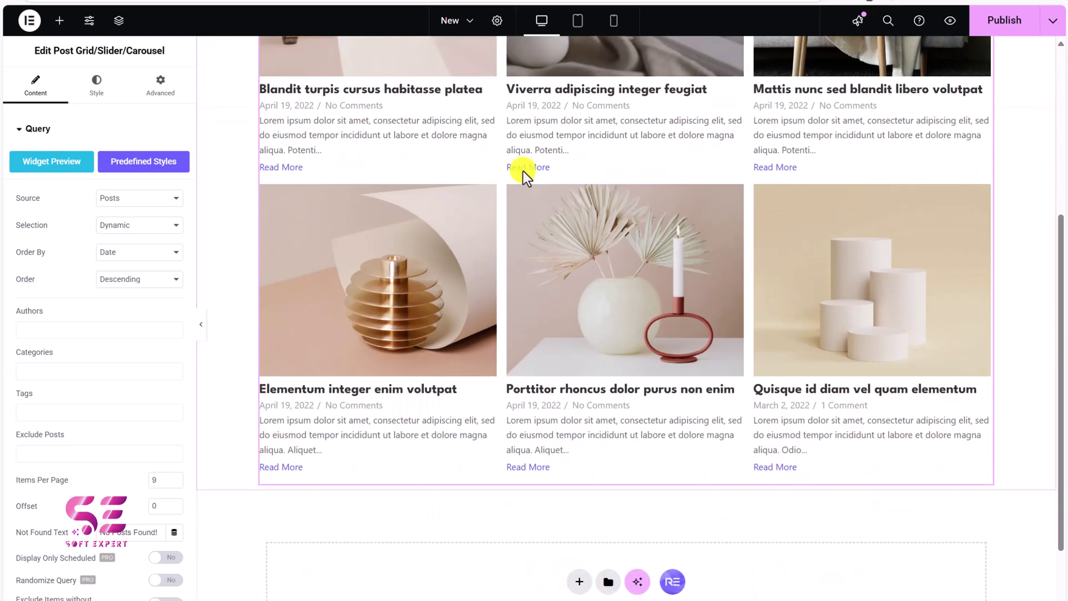
{"action": "scroll", "coordinate": [570, 172], "scroll_direction": "up", "scroll_amount": 6}
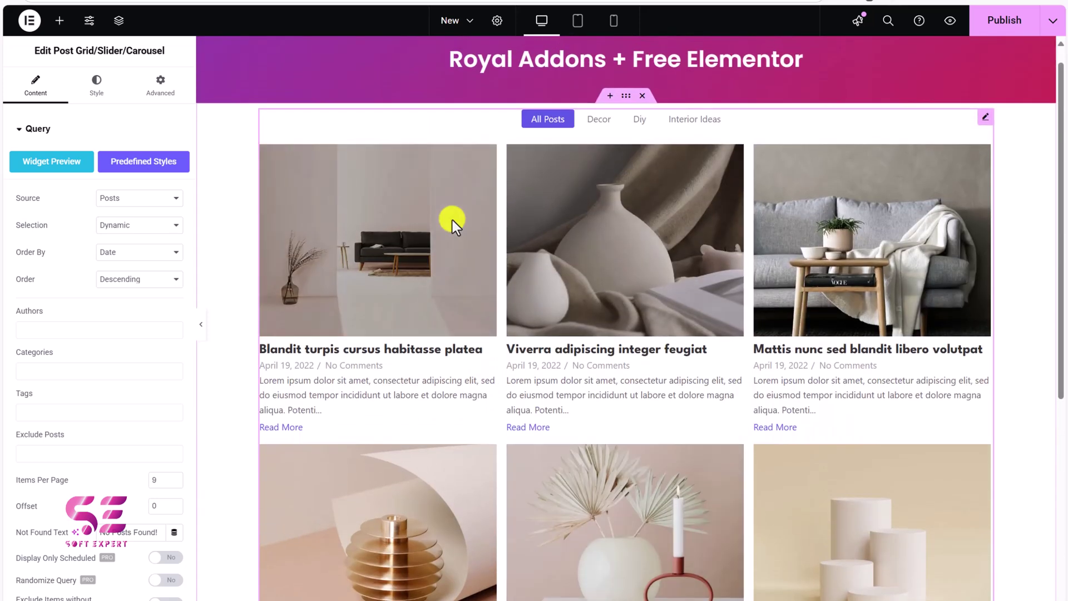
- Examine the post grid's query and other content settings, and the styling options for its grid elements
{"action": "scroll", "coordinate": [122, 312], "scroll_direction": "down", "scroll_amount": 4}
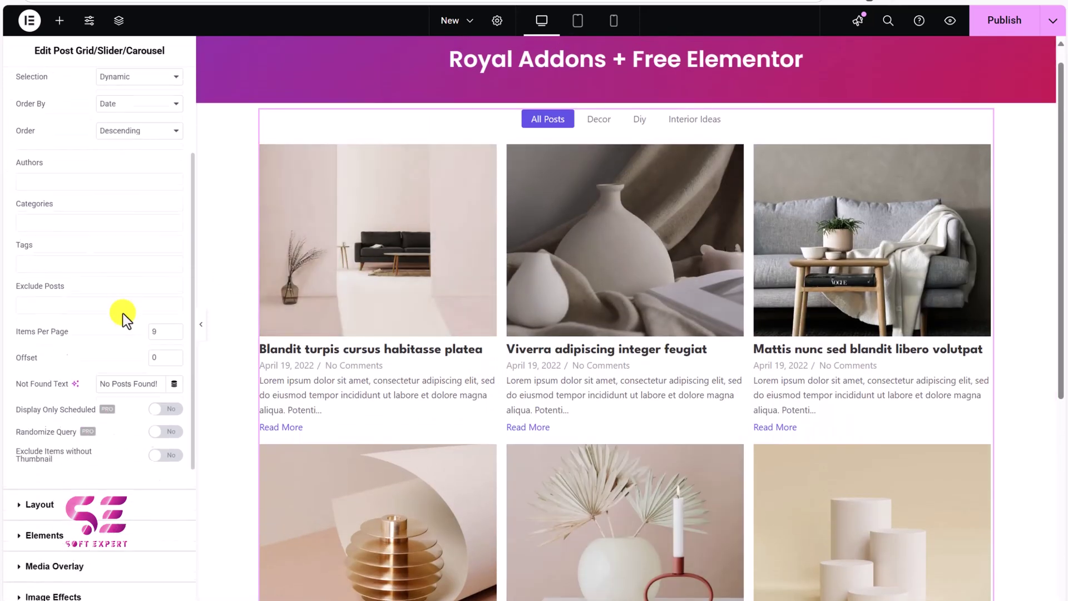
{"action": "scroll", "coordinate": [85, 431], "scroll_direction": "down", "scroll_amount": 1}
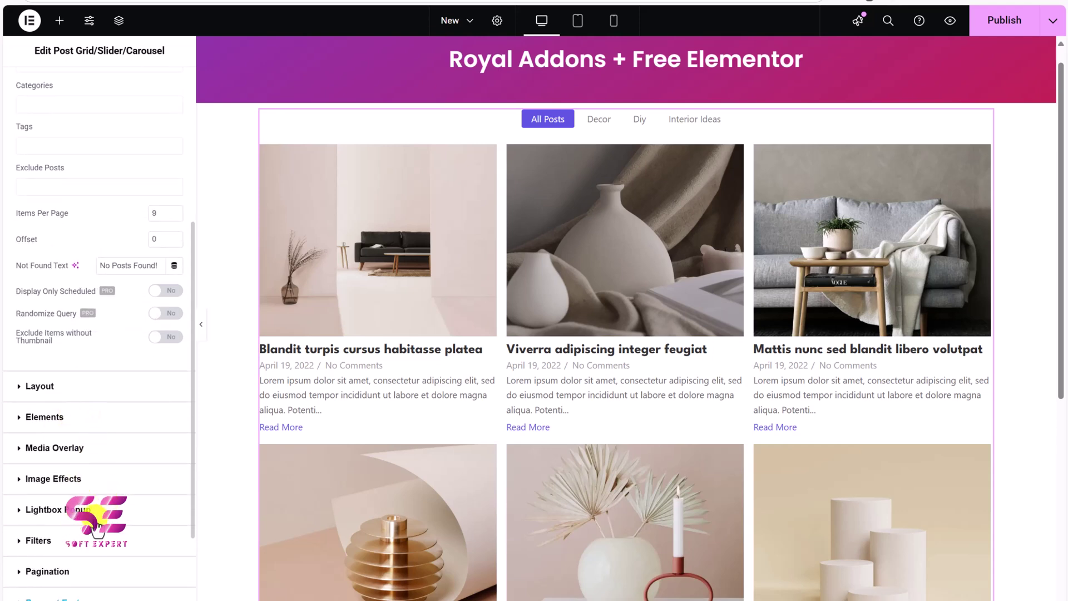
{"action": "scroll", "coordinate": [103, 522], "scroll_direction": "up", "scroll_amount": 5}
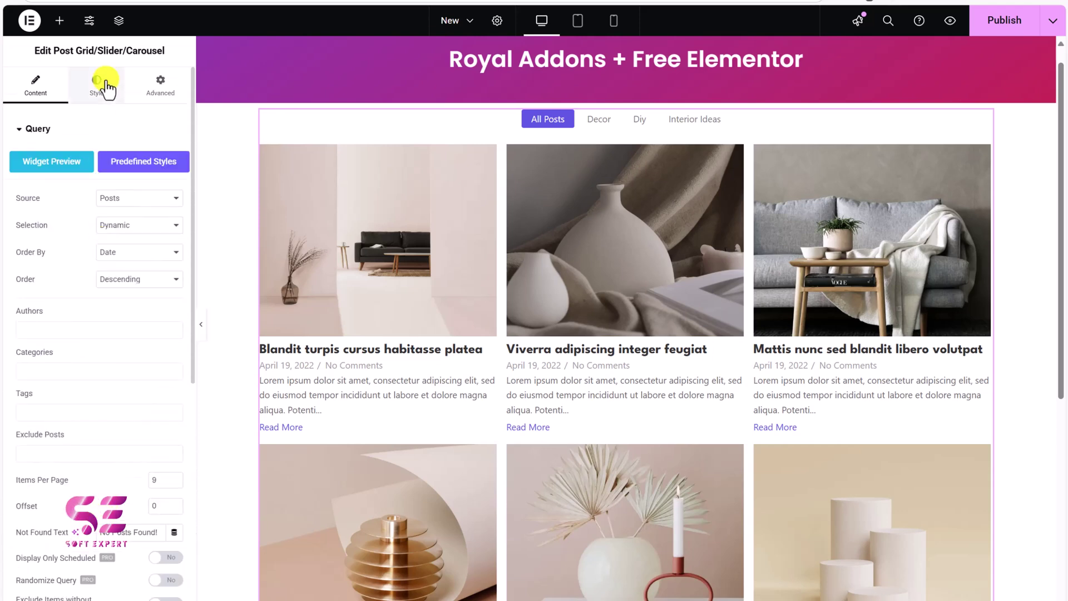
{"action": "left_click", "coordinate": [105, 87]}
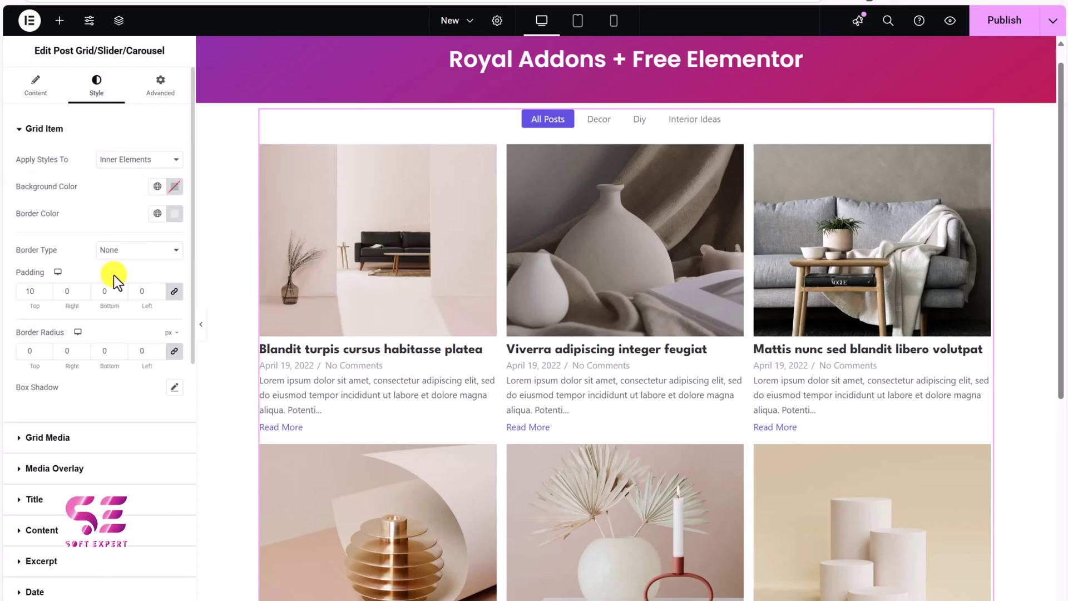
{"action": "scroll", "coordinate": [113, 276], "scroll_direction": "down", "scroll_amount": 2}
{"action": "scroll", "coordinate": [114, 275], "scroll_direction": "down", "scroll_amount": 2}
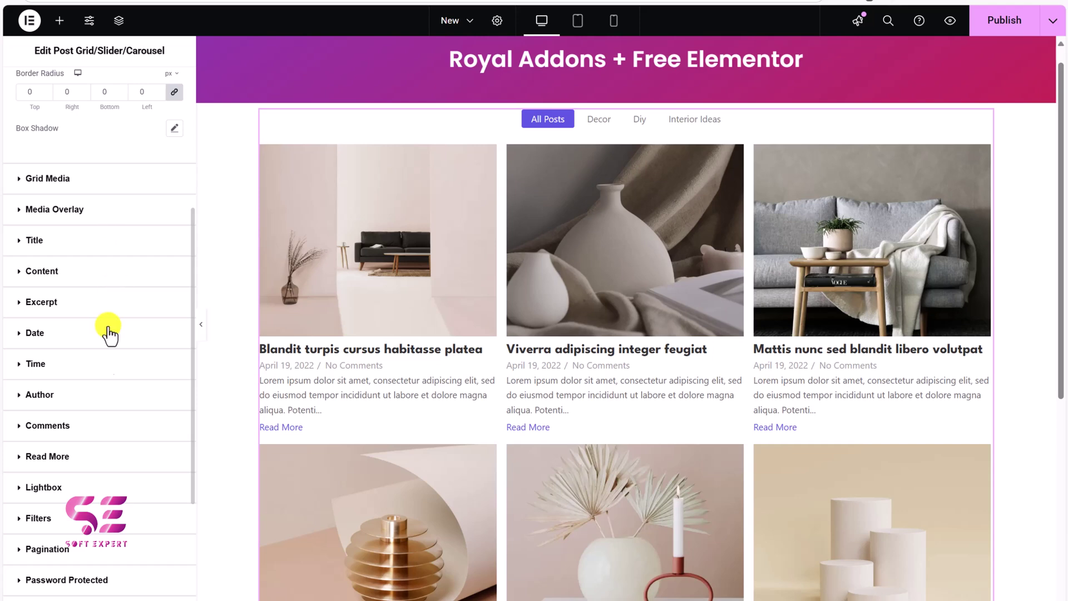
- Look through the remaining style sections of the post grid widget
{"action": "scroll", "coordinate": [103, 378], "scroll_direction": "down", "scroll_amount": 3}
{"action": "scroll", "coordinate": [110, 262], "scroll_direction": "up", "scroll_amount": 4}
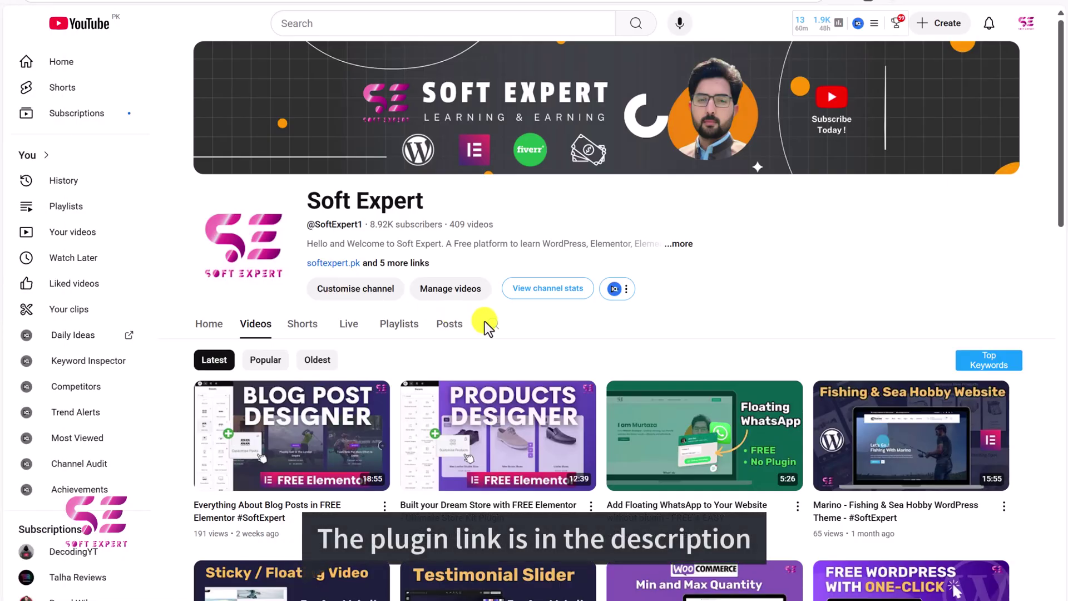
- Switch to the Soft Expert YouTube channel, search its videos for "royal", and look through the results
{"action": "left_click", "coordinate": [487, 324]}
{"action": "type", "text": "roya"}
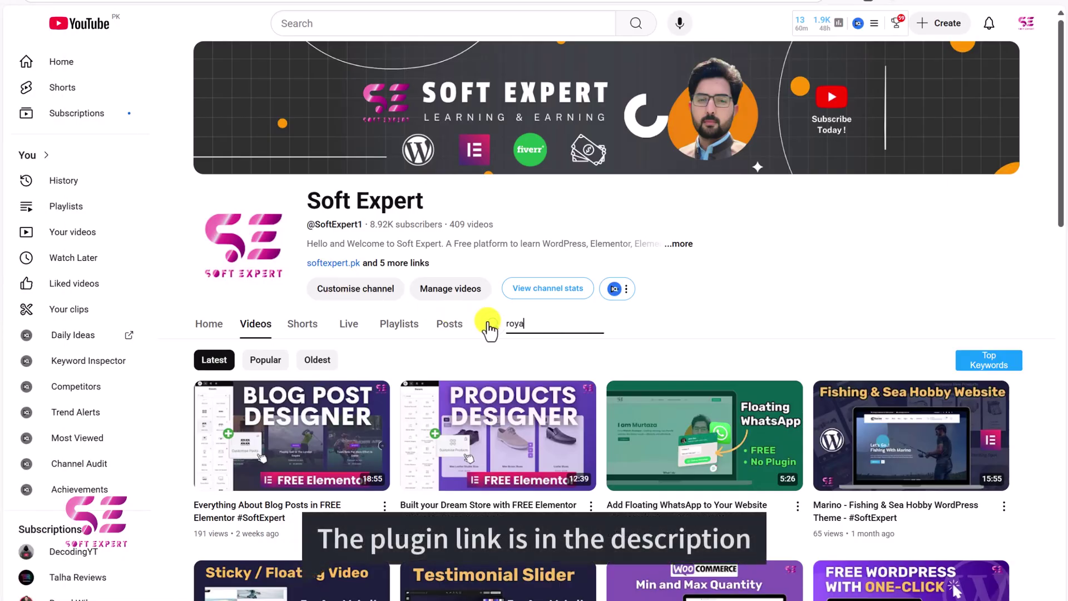
{"action": "type", "text": "l"}
{"action": "key", "text": "Return"}
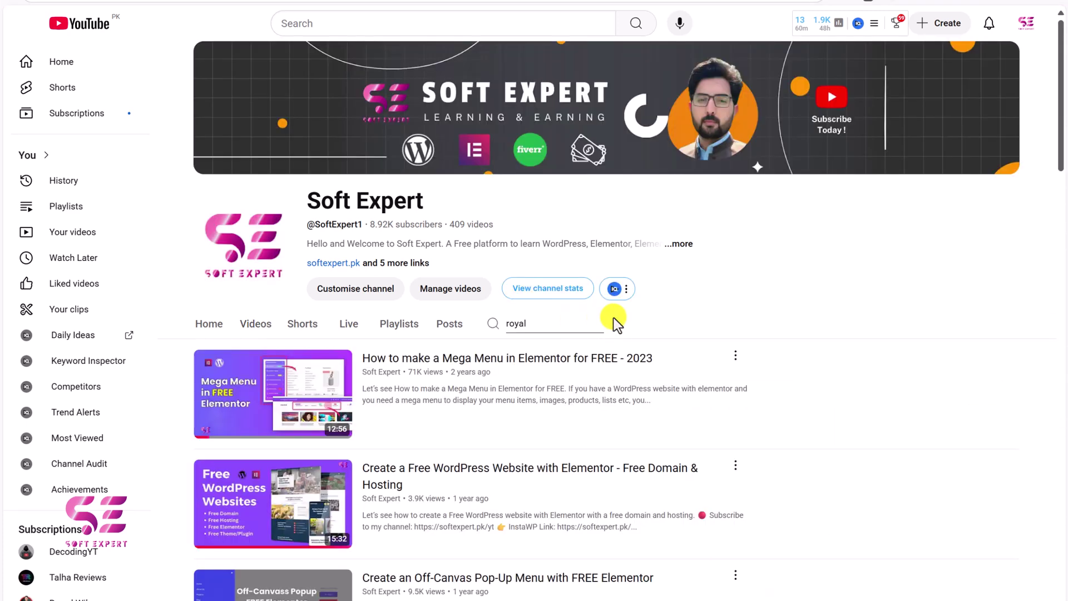
{"action": "scroll", "coordinate": [613, 318], "scroll_direction": "down", "scroll_amount": 3}
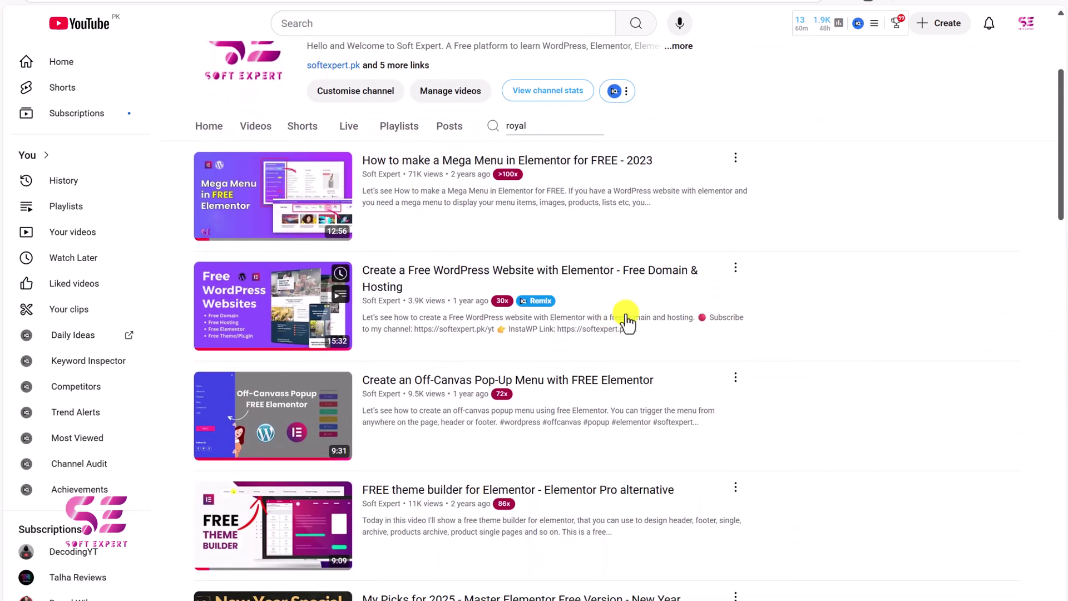
{"action": "scroll", "coordinate": [807, 356], "scroll_direction": "down", "scroll_amount": 2}
{"action": "scroll", "coordinate": [807, 356], "scroll_direction": "down", "scroll_amount": 3}
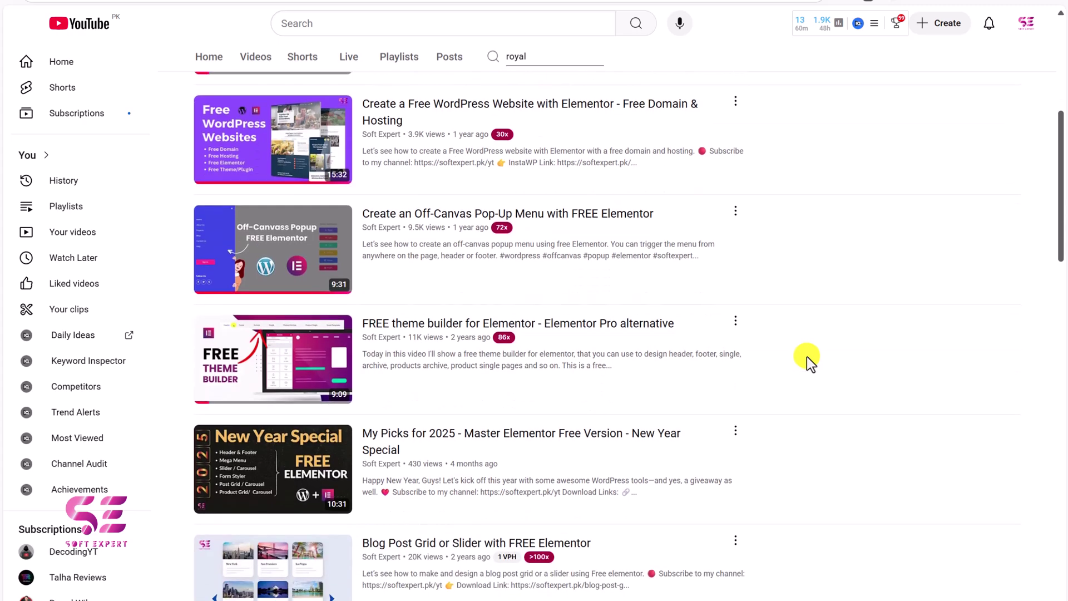
{"action": "scroll", "coordinate": [702, 317], "scroll_direction": "down", "scroll_amount": 2}
{"action": "scroll", "coordinate": [702, 318], "scroll_direction": "down", "scroll_amount": 5}
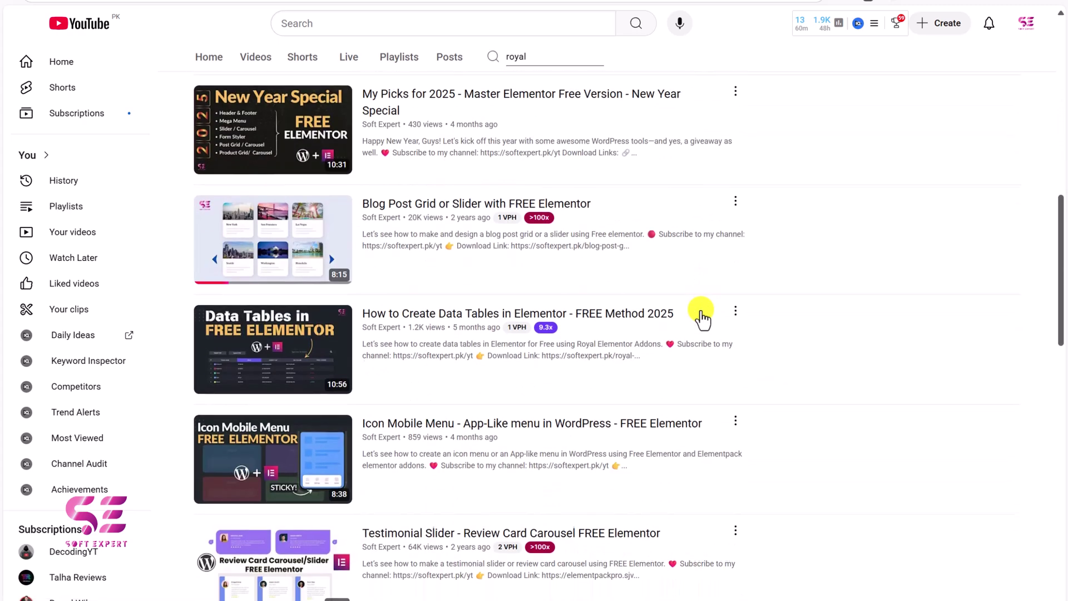
{"action": "scroll", "coordinate": [757, 361], "scroll_direction": "down", "scroll_amount": 2}
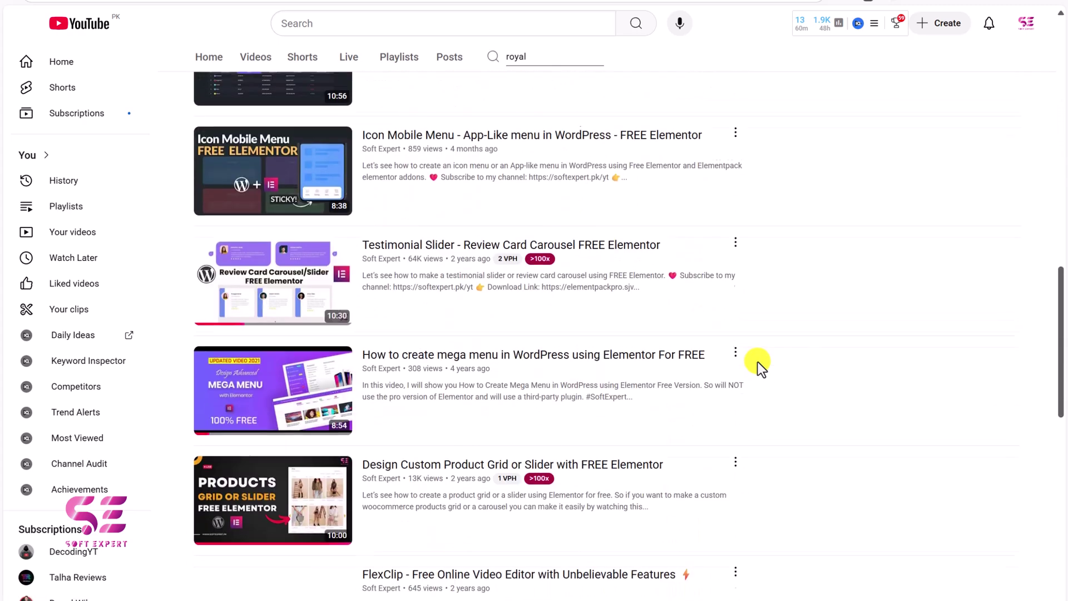
{"action": "scroll", "coordinate": [700, 356], "scroll_direction": "up", "scroll_amount": 15}
- Return to the Elementor PRO page, add the Pro Posts widget to the empty area below the heading, and view its grid
{"action": "left_click", "coordinate": [23, 273]}
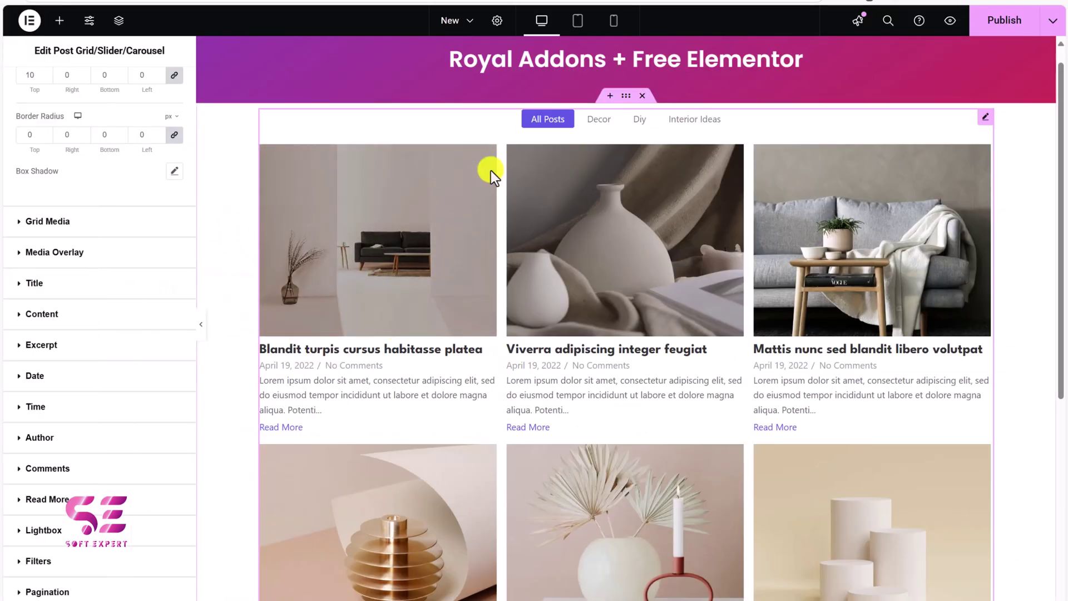
{"action": "mouse_move", "coordinate": [12, 227]}
{"action": "left_click", "coordinate": [44, 226]}
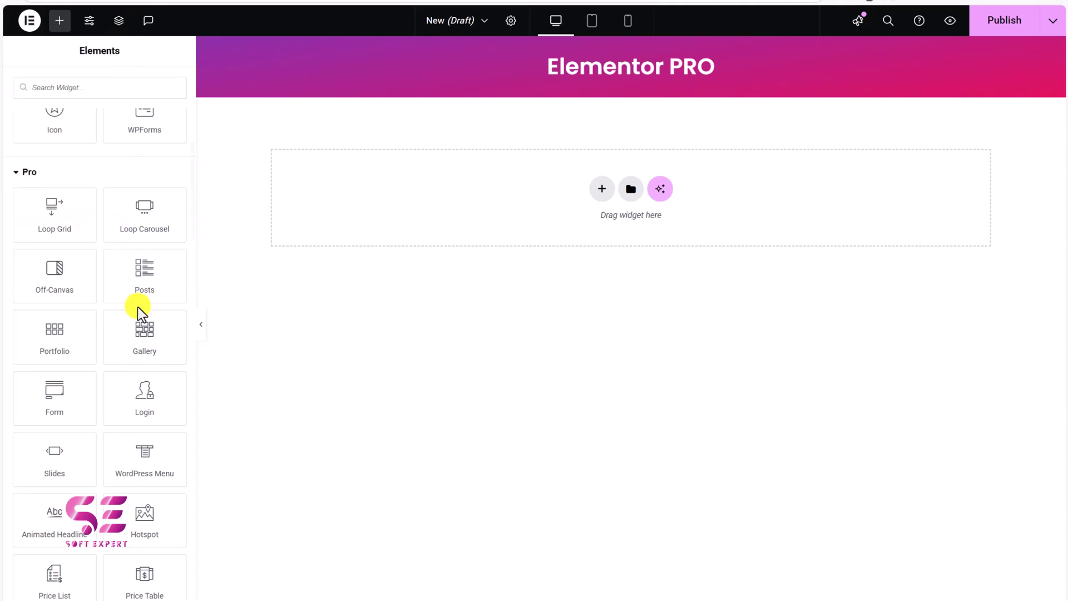
{"action": "left_click_drag", "start_coordinate": [135, 279], "coordinate": [301, 211]}
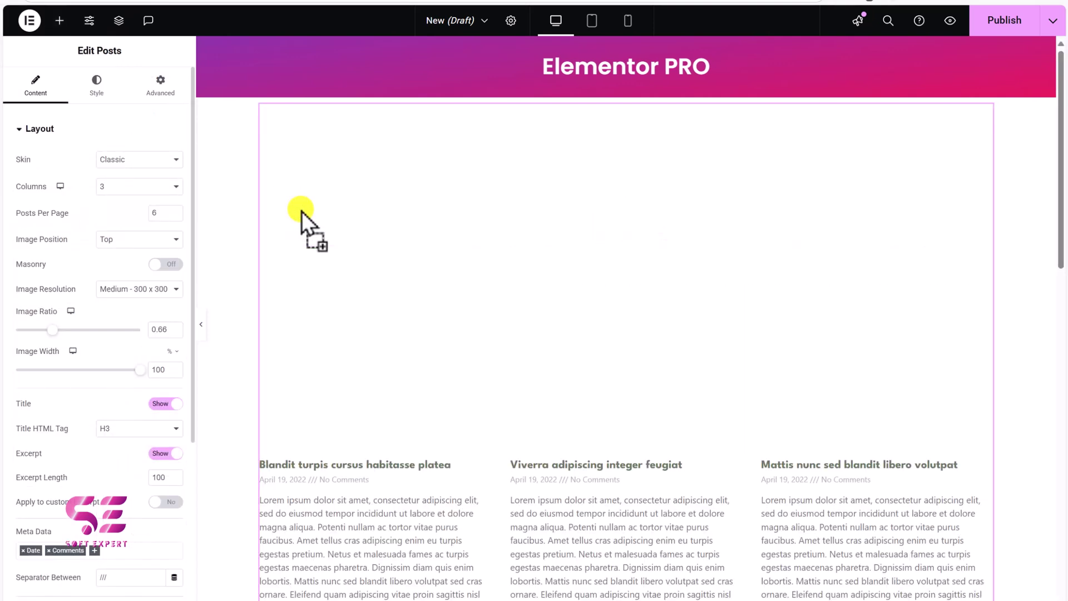
{"action": "scroll", "coordinate": [638, 339], "scroll_direction": "down", "scroll_amount": 1}
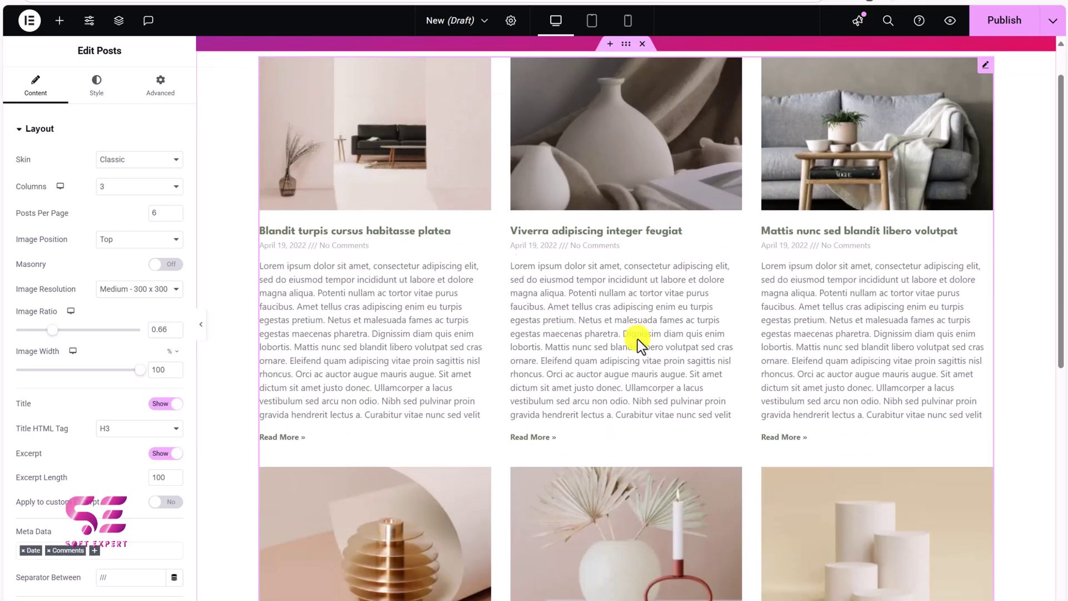
{"action": "scroll", "coordinate": [479, 260], "scroll_direction": "up", "scroll_amount": 1}
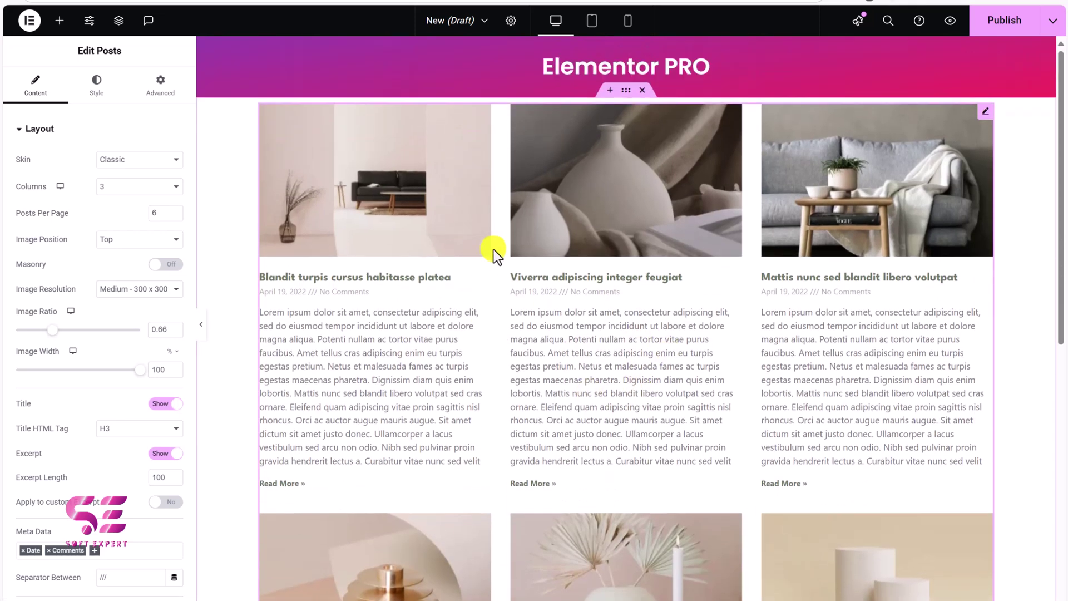
- Find the Products widget by searching for "produ" and add it below the posts on the Elementor PRO page
{"action": "mouse_move", "coordinate": [3, 263]}
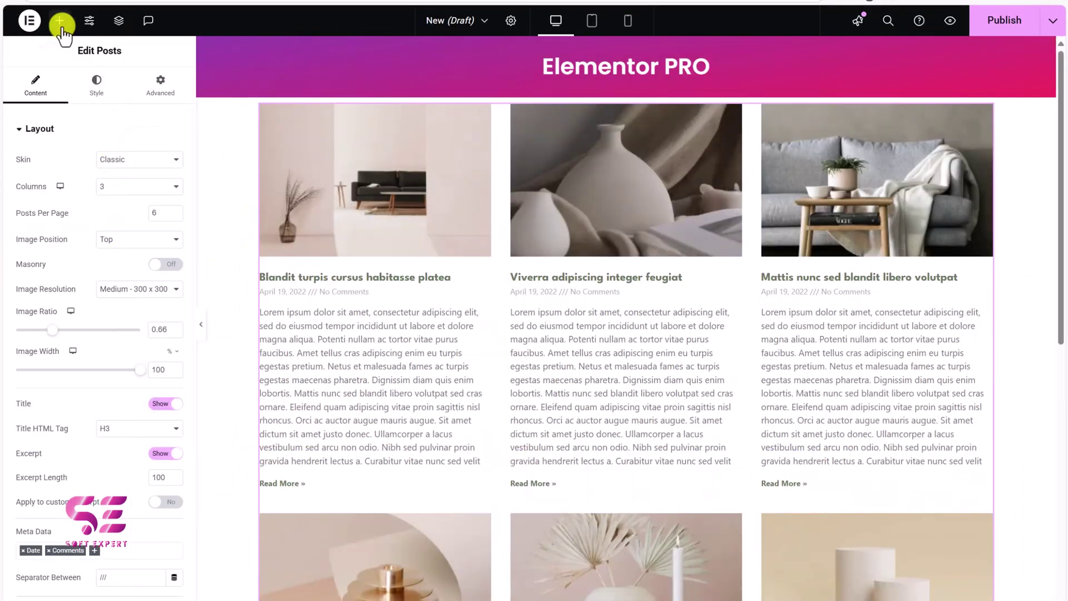
{"action": "left_click", "coordinate": [61, 22]}
{"action": "left_click", "coordinate": [79, 111]}
{"action": "type", "text": "produ"}
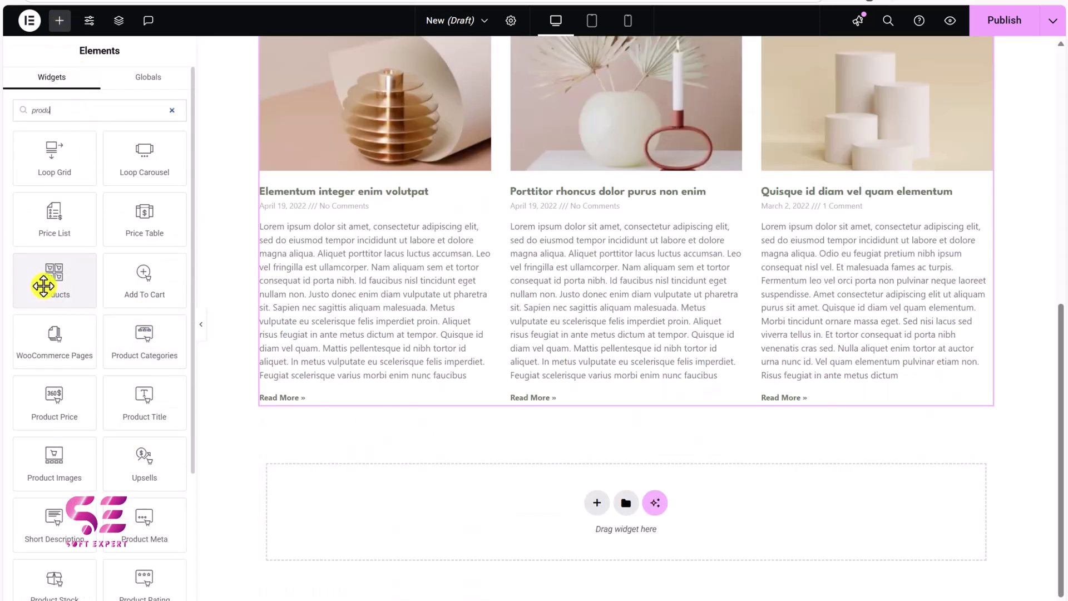
{"action": "left_click_drag", "start_coordinate": [44, 286], "coordinate": [279, 505]}
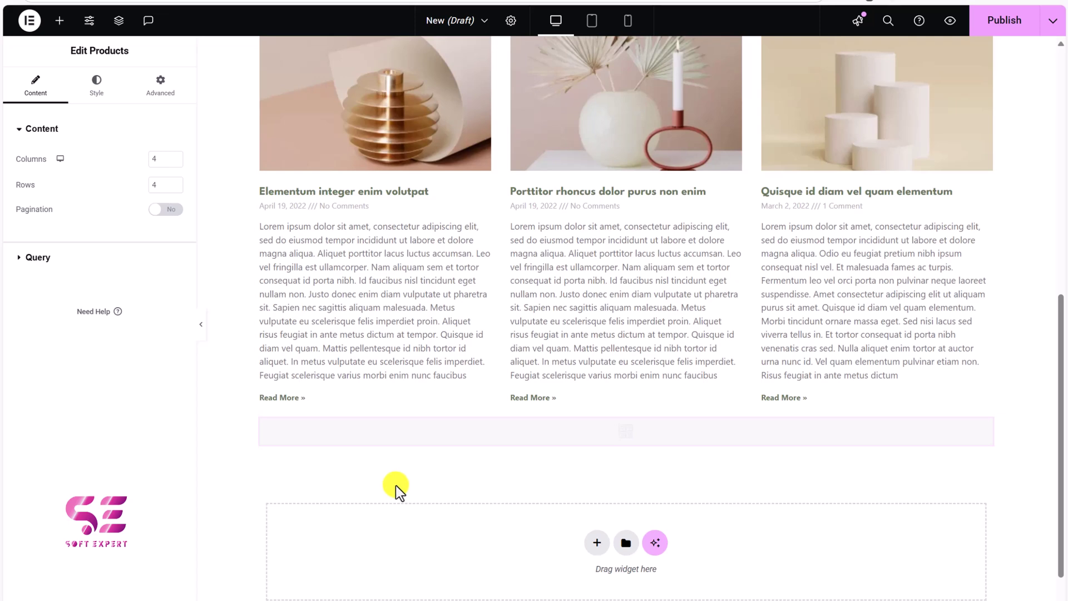
{"action": "scroll", "coordinate": [396, 485], "scroll_direction": "down", "scroll_amount": 5}
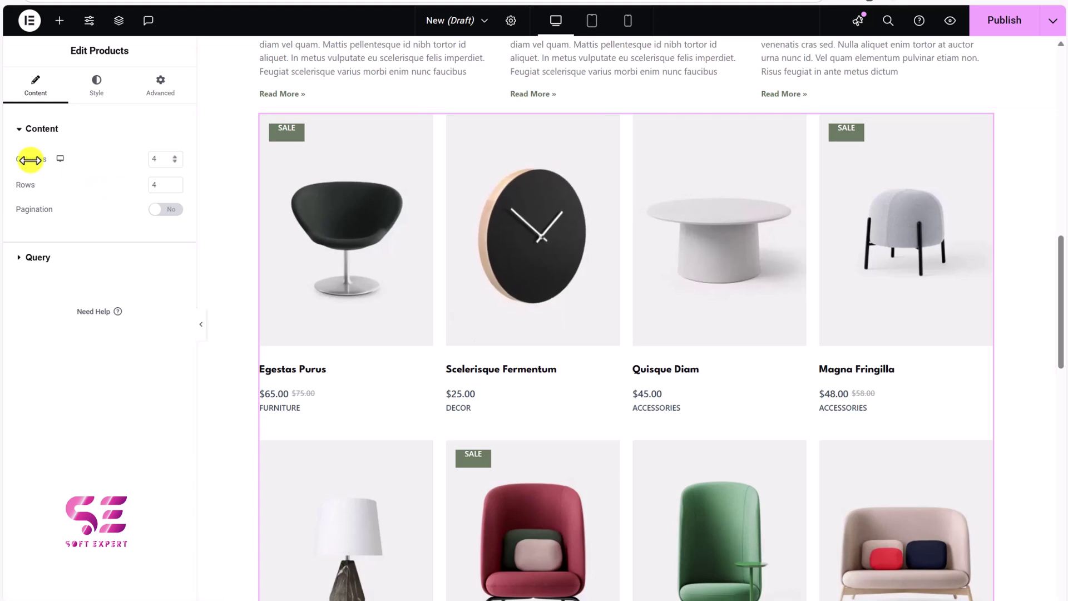
- Examine the Products widget's query settings and its styling options
{"action": "left_click", "coordinate": [38, 258]}
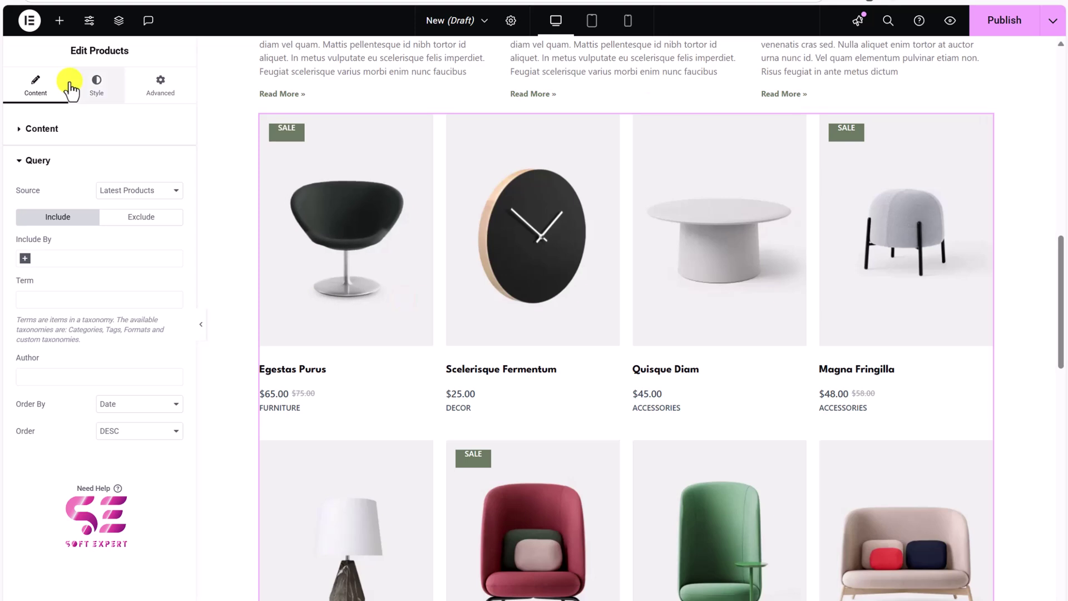
{"action": "left_click", "coordinate": [95, 102]}
{"action": "scroll", "coordinate": [111, 303], "scroll_direction": "down", "scroll_amount": 5}
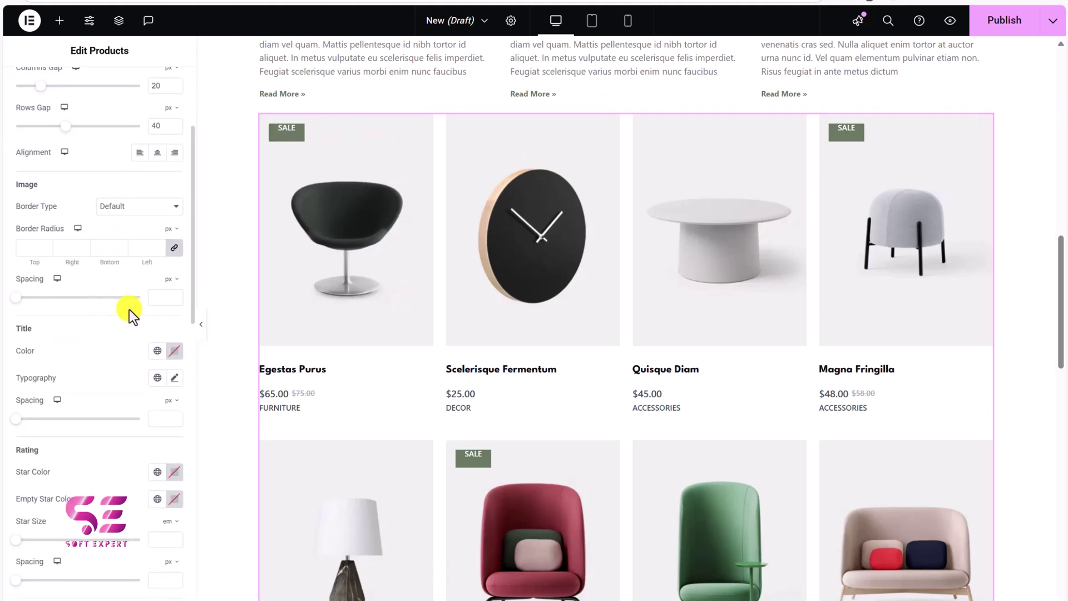
{"action": "scroll", "coordinate": [130, 310], "scroll_direction": "down", "scroll_amount": 4}
{"action": "scroll", "coordinate": [142, 368], "scroll_direction": "down", "scroll_amount": 10}
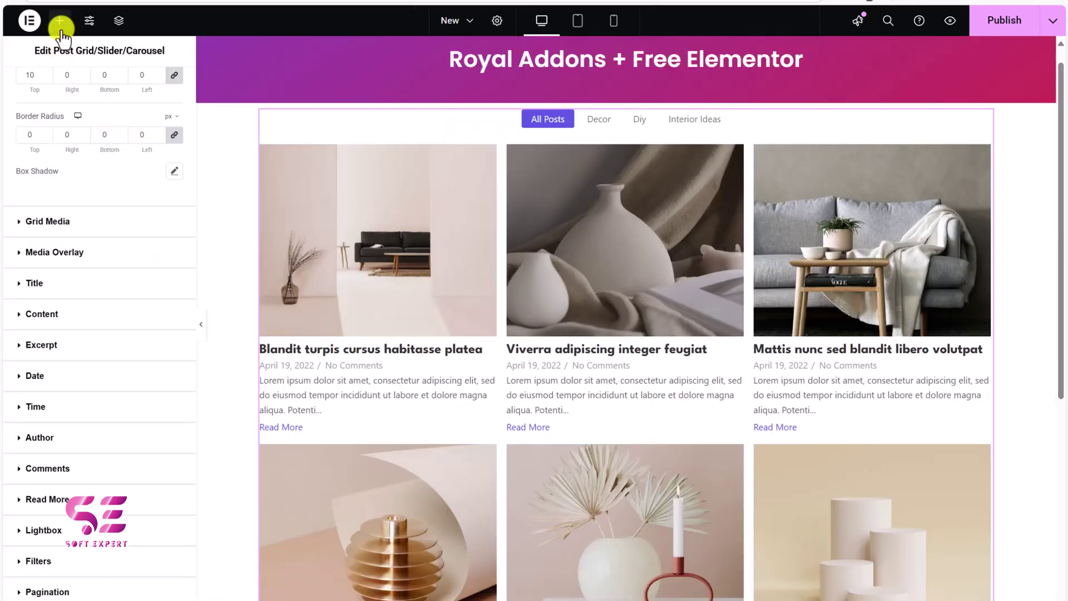
- On the Royal Addons page, find the Woo Grid/Slider/Carousel widget with "prod" and add it in a new section above the post grid
{"action": "left_click", "coordinate": [60, 21]}
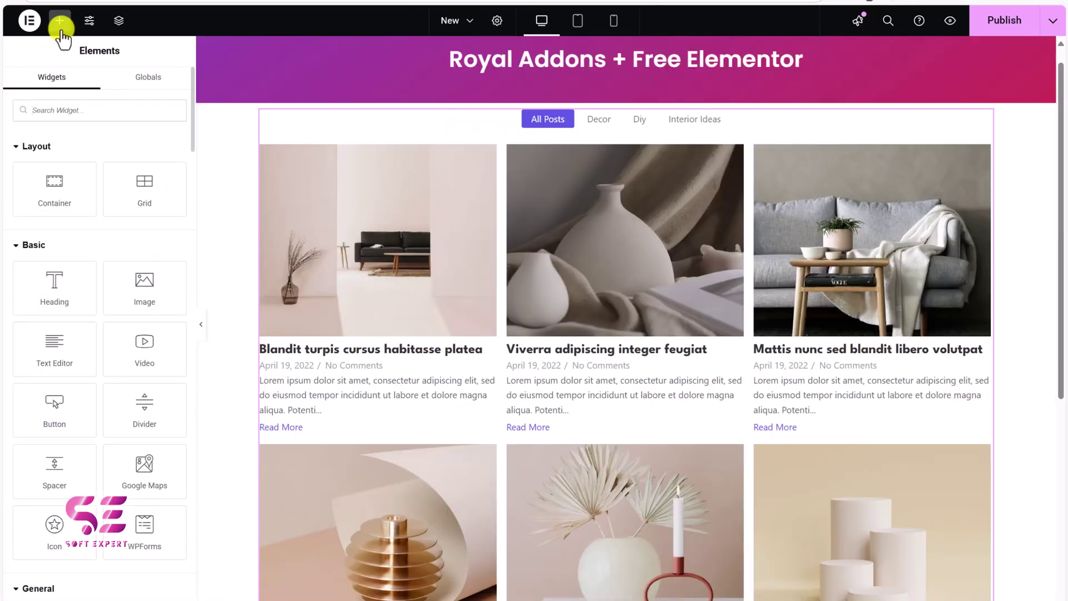
{"action": "type", "text": "prod"}
{"action": "scroll", "coordinate": [725, 292], "scroll_direction": "down", "scroll_amount": 3}
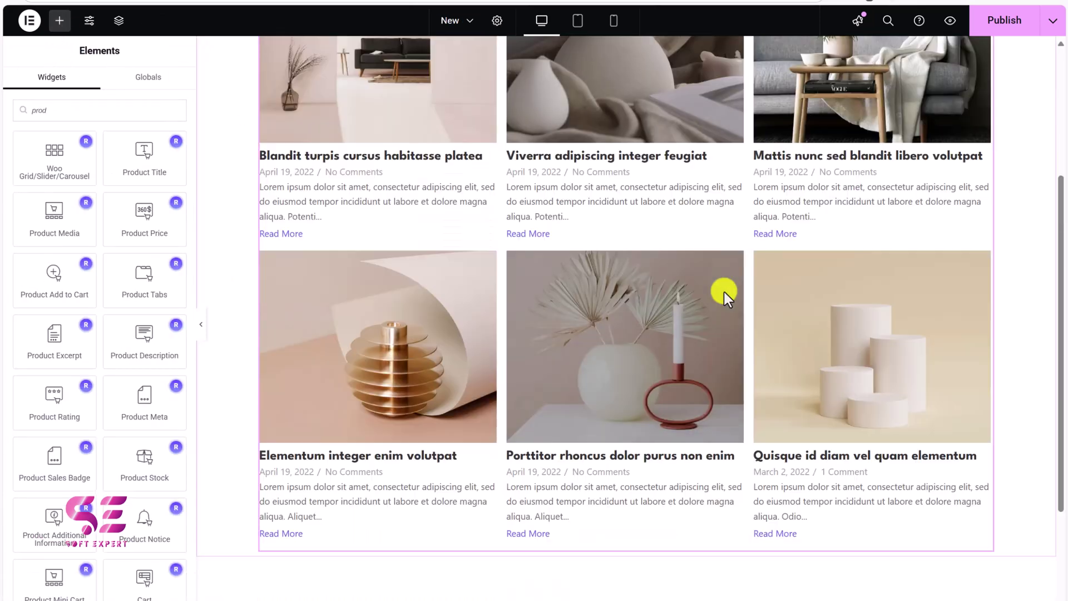
{"action": "scroll", "coordinate": [725, 292], "scroll_direction": "up", "scroll_amount": 3}
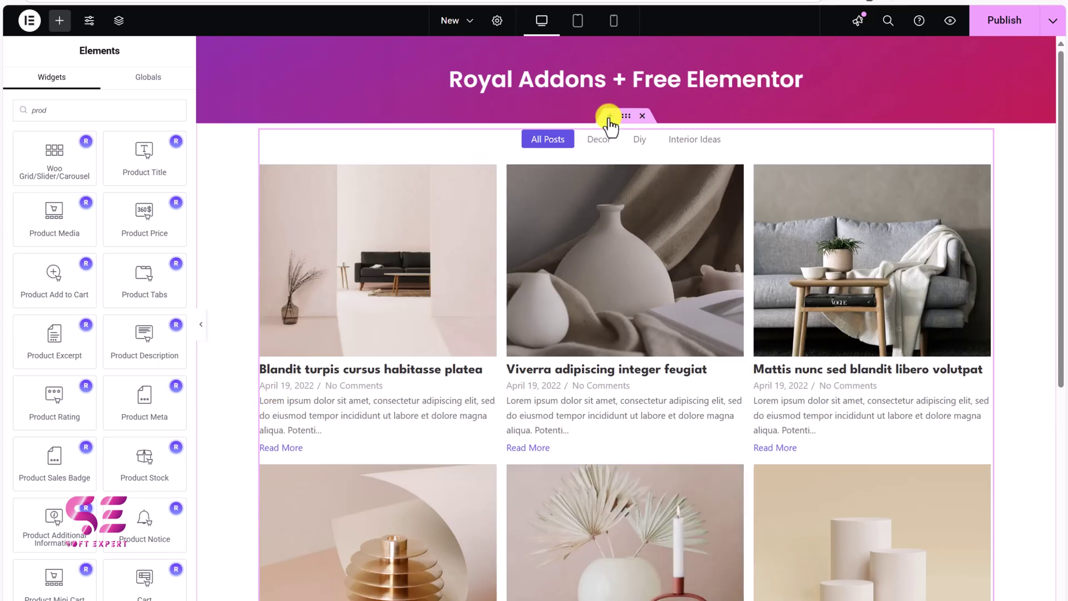
{"action": "left_click", "coordinate": [610, 117]}
{"action": "left_click_drag", "start_coordinate": [56, 171], "coordinate": [313, 187]}
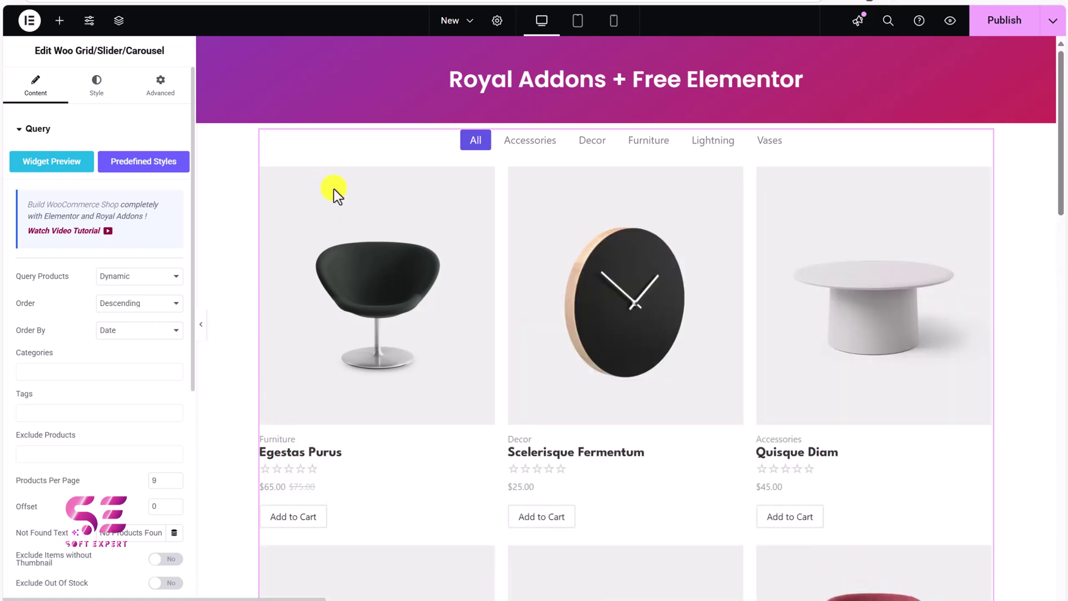
- Review the Royal Addons product grid, including its category filters, product details, cart buttons and image hover overlay
{"action": "scroll", "coordinate": [820, 343], "scroll_direction": "down", "scroll_amount": 2}
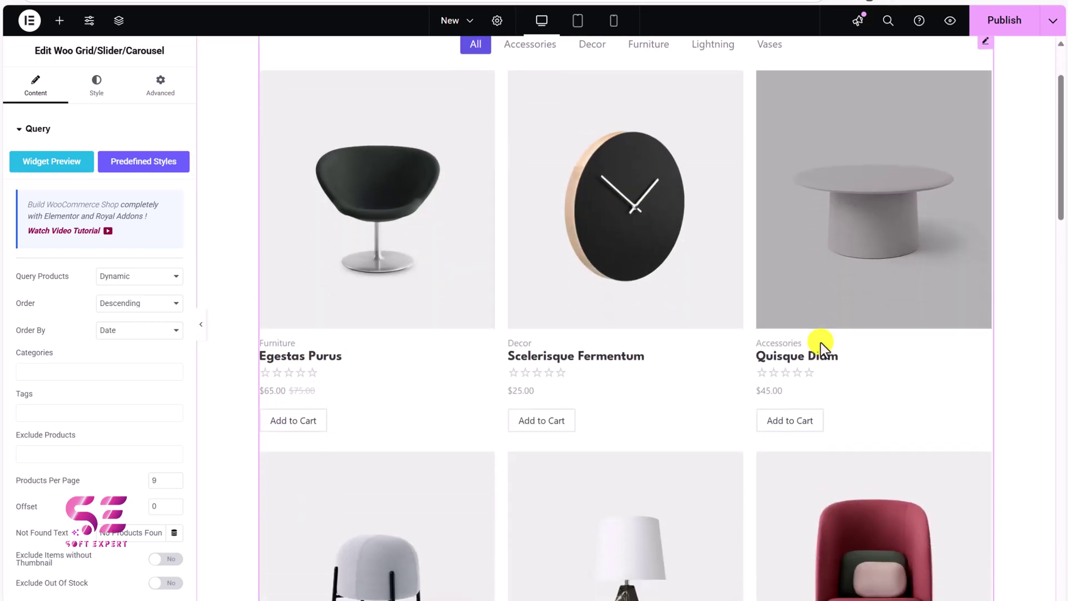
{"action": "scroll", "coordinate": [579, 374], "scroll_direction": "down", "scroll_amount": 3}
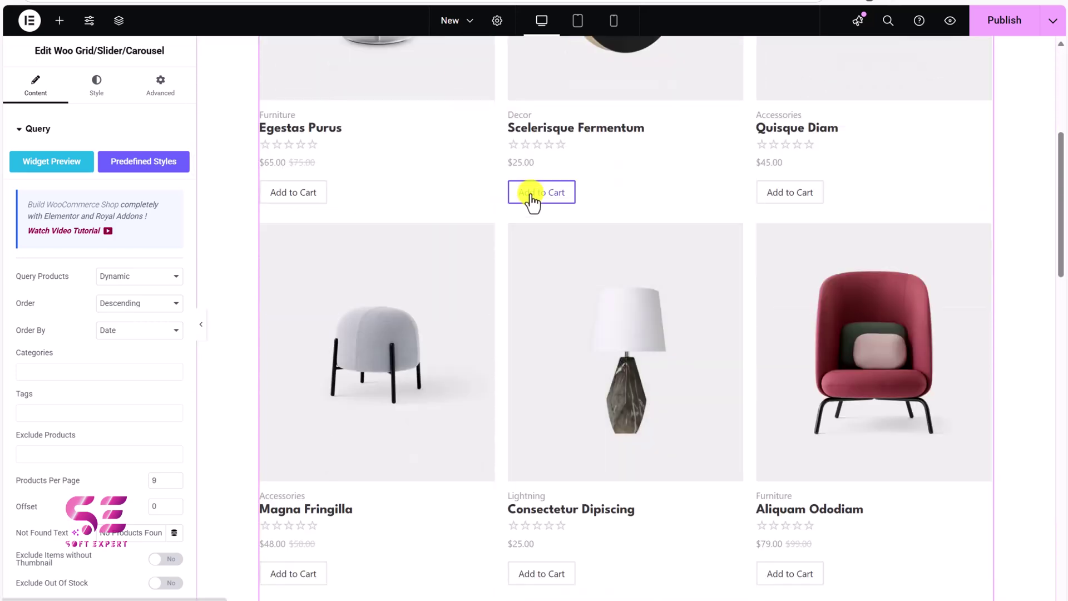
{"action": "scroll", "coordinate": [532, 206], "scroll_direction": "down", "scroll_amount": 4}
{"action": "scroll", "coordinate": [548, 405], "scroll_direction": "down", "scroll_amount": 1}
{"action": "scroll", "coordinate": [545, 403], "scroll_direction": "up", "scroll_amount": 3}
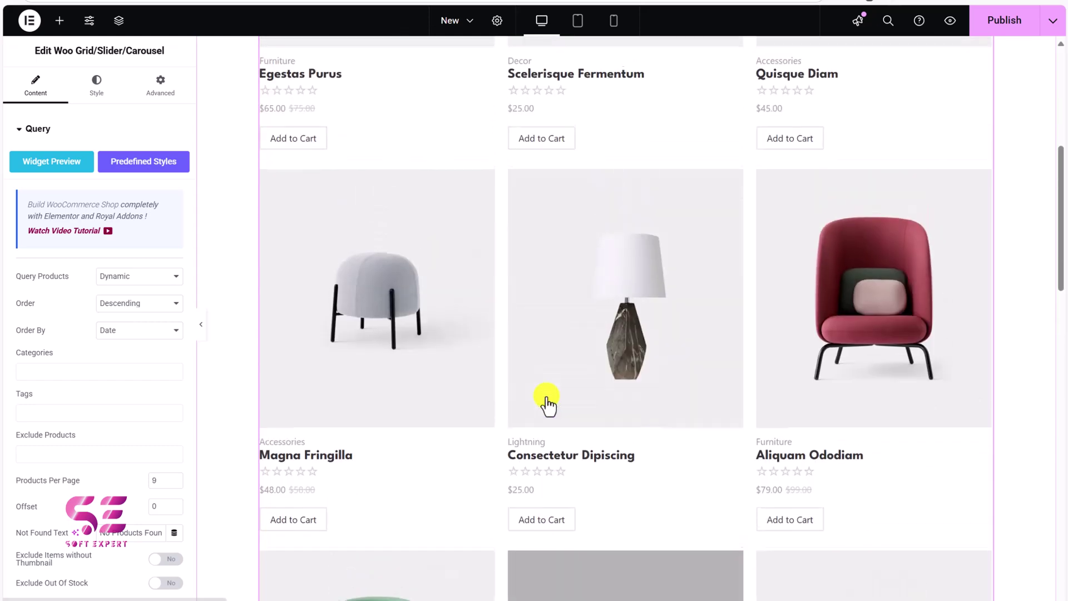
{"action": "scroll", "coordinate": [78, 365], "scroll_direction": "down", "scroll_amount": 2}
{"action": "scroll", "coordinate": [84, 334], "scroll_direction": "up", "scroll_amount": 3}
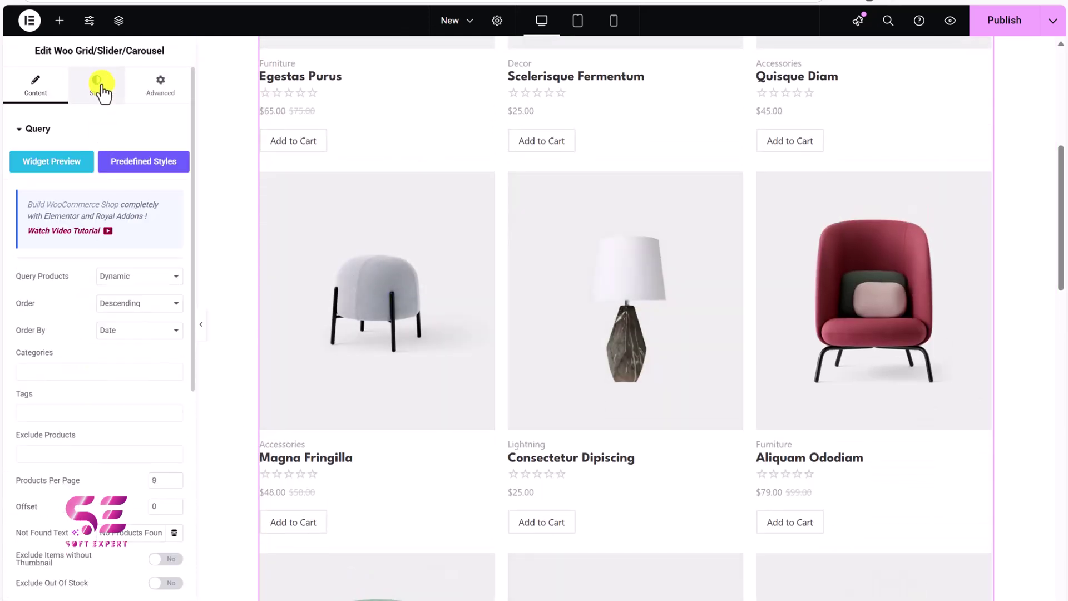
{"action": "scroll", "coordinate": [406, 243], "scroll_direction": "up", "scroll_amount": 3}
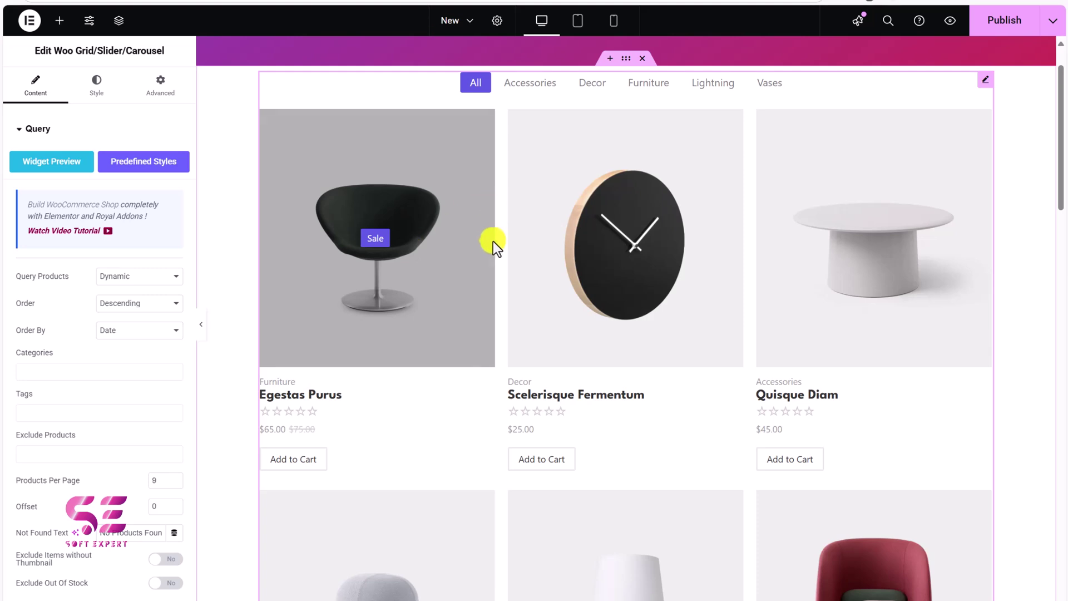
{"action": "scroll", "coordinate": [496, 301], "scroll_direction": "down", "scroll_amount": 1}
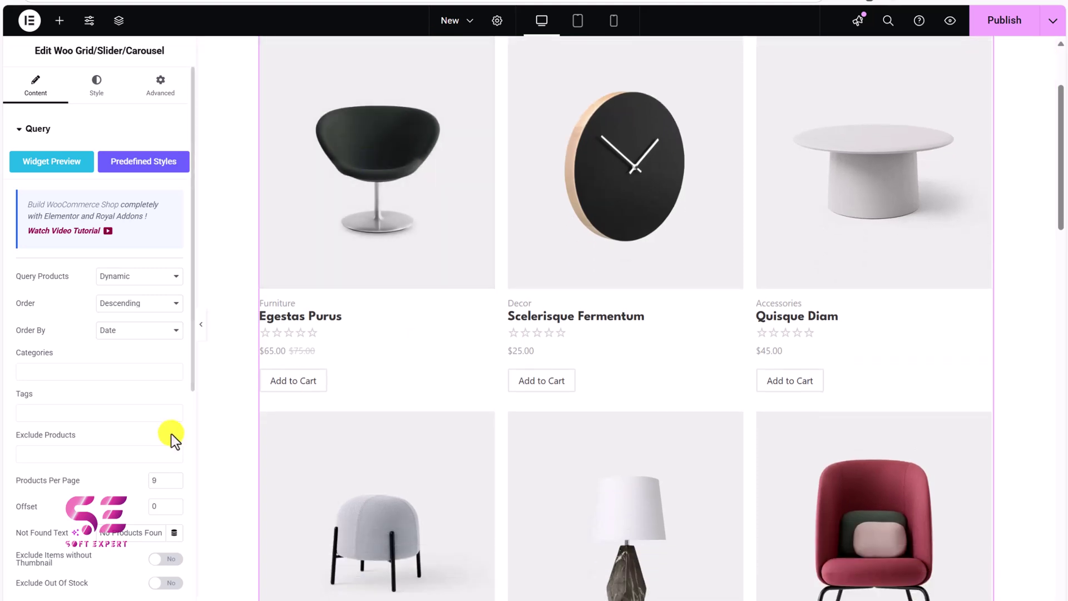
- Set the Woo product grid's layout to Slider / Carousel
{"action": "scroll", "coordinate": [171, 433], "scroll_direction": "down", "scroll_amount": 4}
{"action": "scroll", "coordinate": [172, 434], "scroll_direction": "down", "scroll_amount": 1}
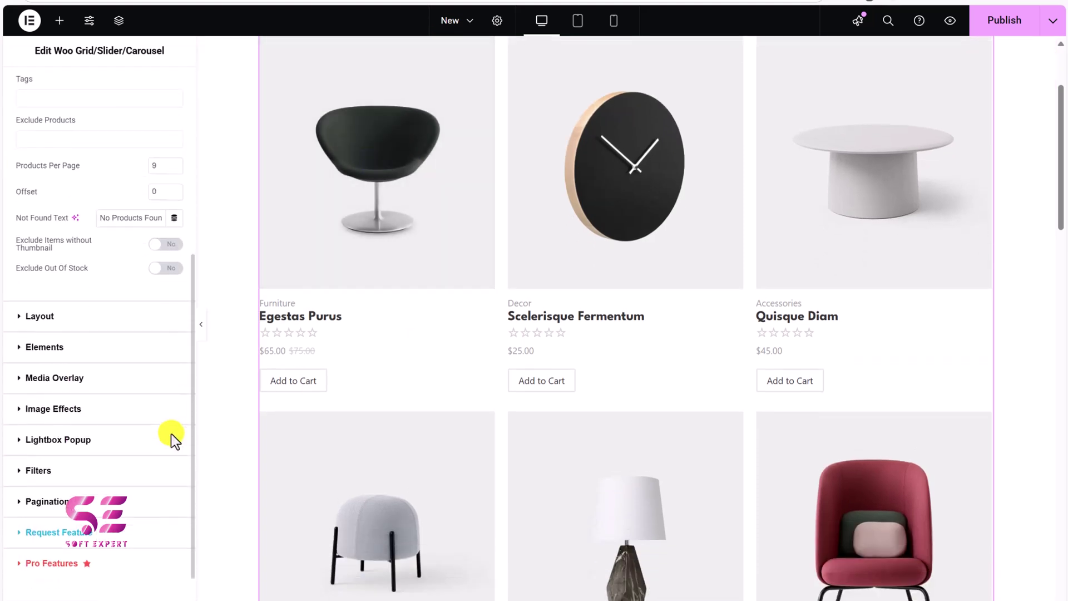
{"action": "left_click", "coordinate": [84, 325]}
{"action": "left_click", "coordinate": [67, 211]}
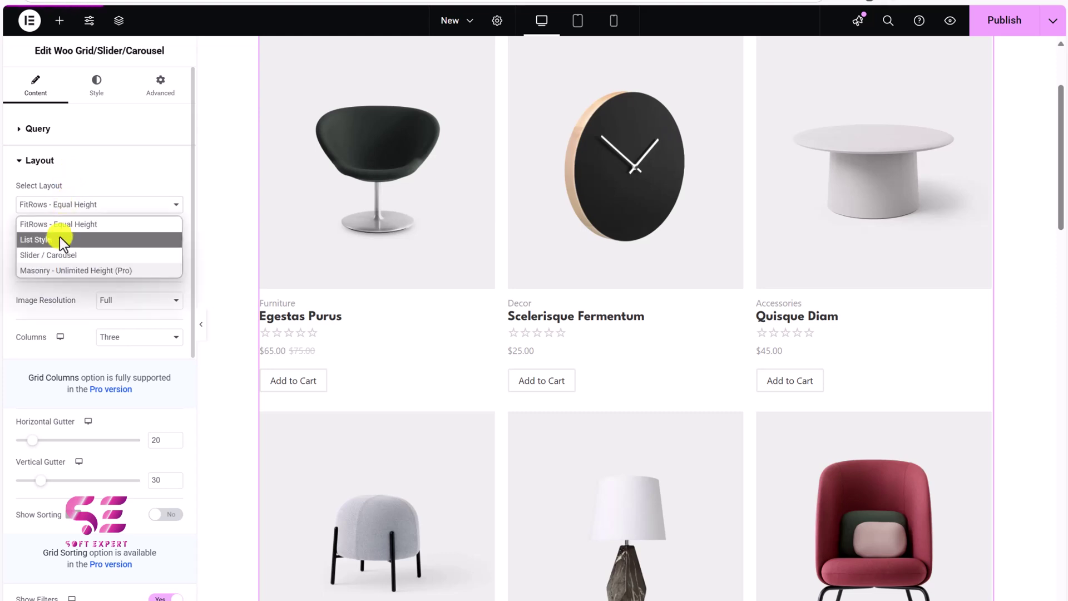
{"action": "left_click", "coordinate": [56, 251]}
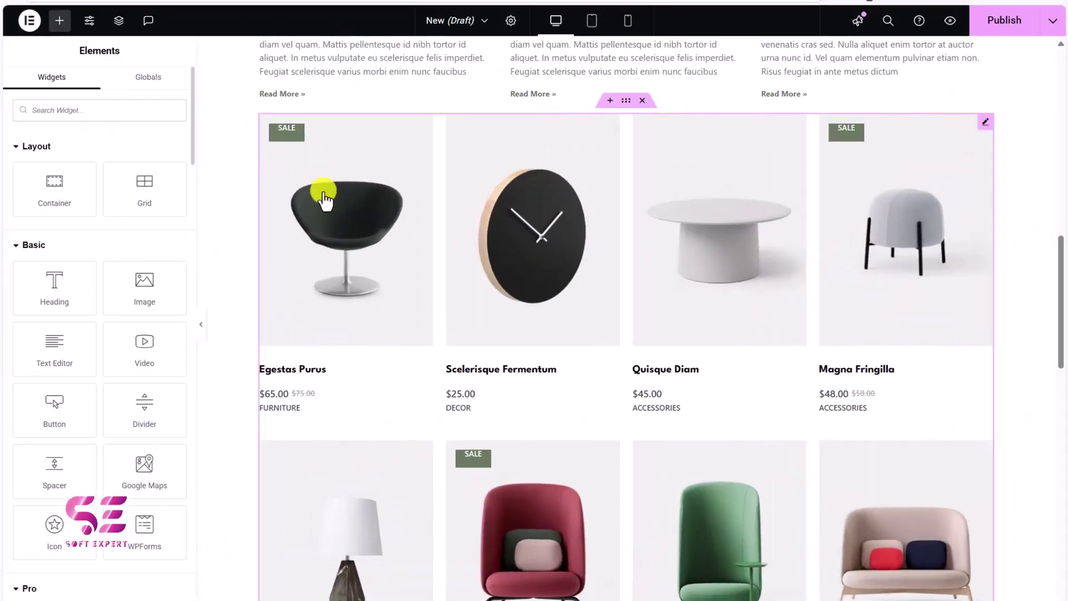
- On the Elementor PRO page, search the widgets for "form" and add the Form widget in a new section above the posts
{"action": "scroll", "coordinate": [300, 189], "scroll_direction": "up", "scroll_amount": 10}
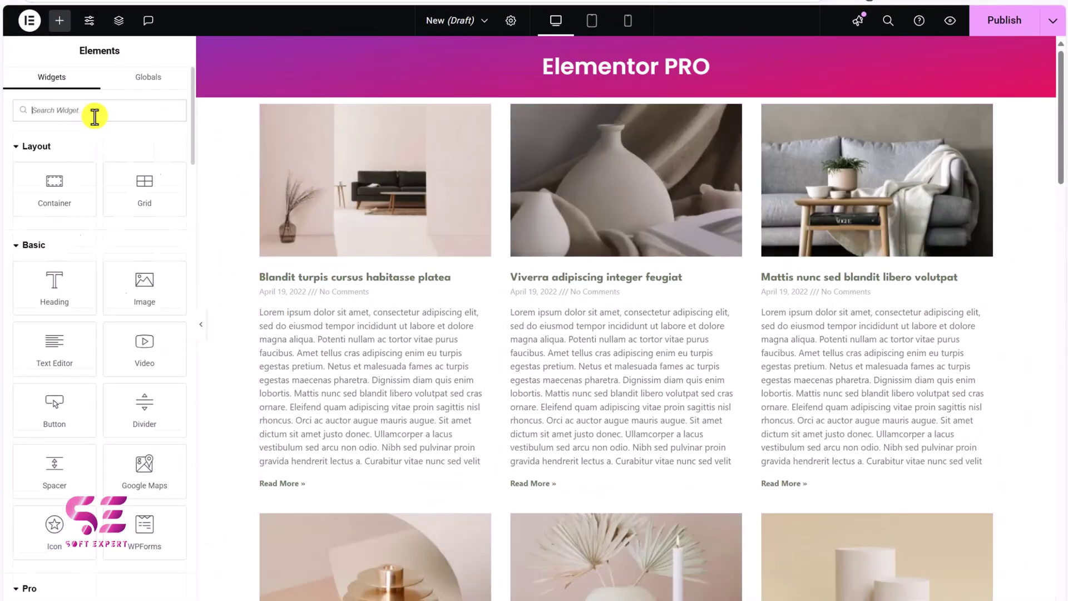
{"action": "type", "text": "form"}
{"action": "left_click", "coordinate": [610, 93]}
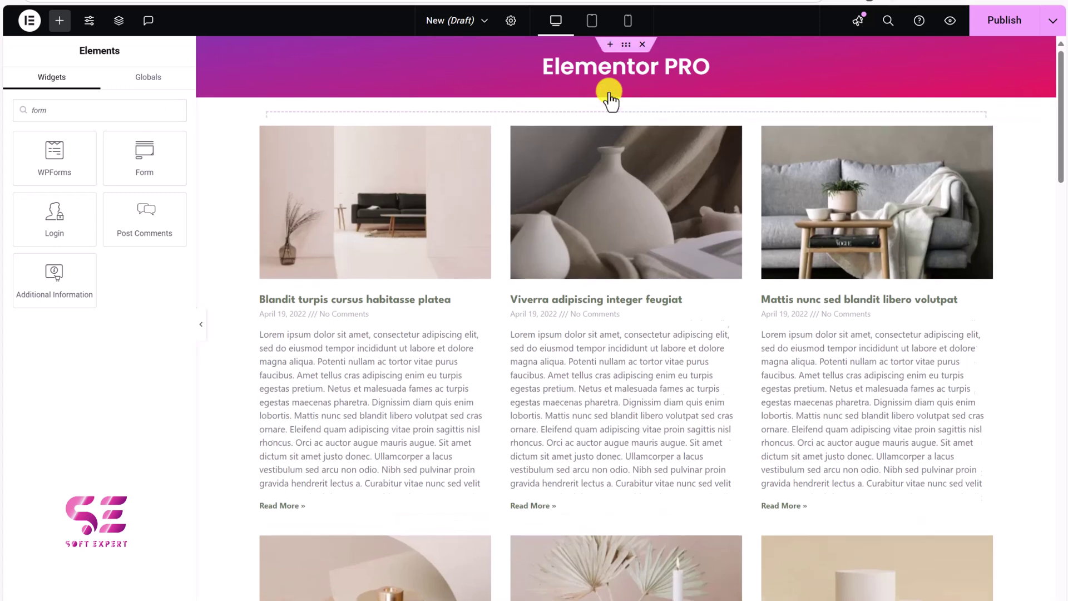
{"action": "left_click_drag", "start_coordinate": [145, 163], "coordinate": [302, 151]}
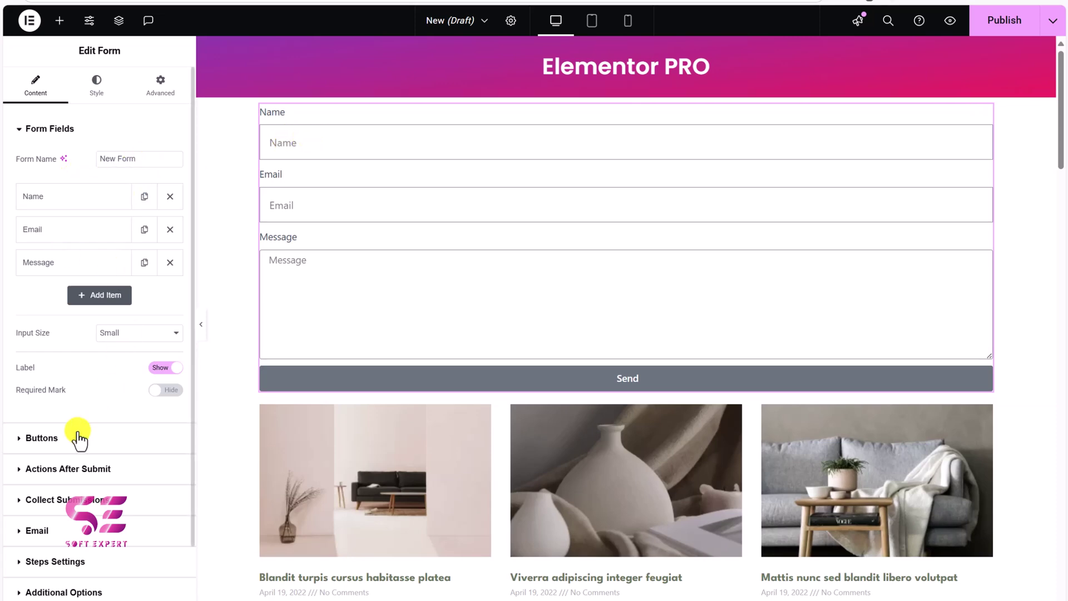
- Review the email settings of the Form widget on the Elementor PRO page
{"action": "left_click", "coordinate": [36, 531]}
{"action": "scroll", "coordinate": [100, 472], "scroll_direction": "down", "scroll_amount": 2}
{"action": "scroll", "coordinate": [67, 356], "scroll_direction": "up", "scroll_amount": 2}
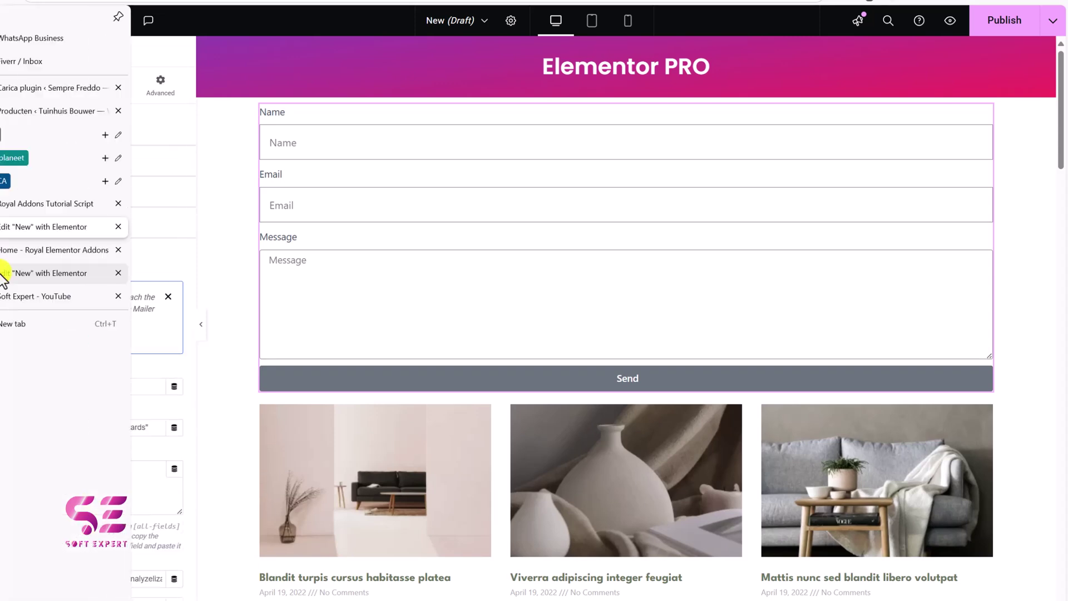
- On the Royal Addons page, find the Form Builder widget with "form" and add it in a new section above the product carousel
{"action": "left_click", "coordinate": [3, 274]}
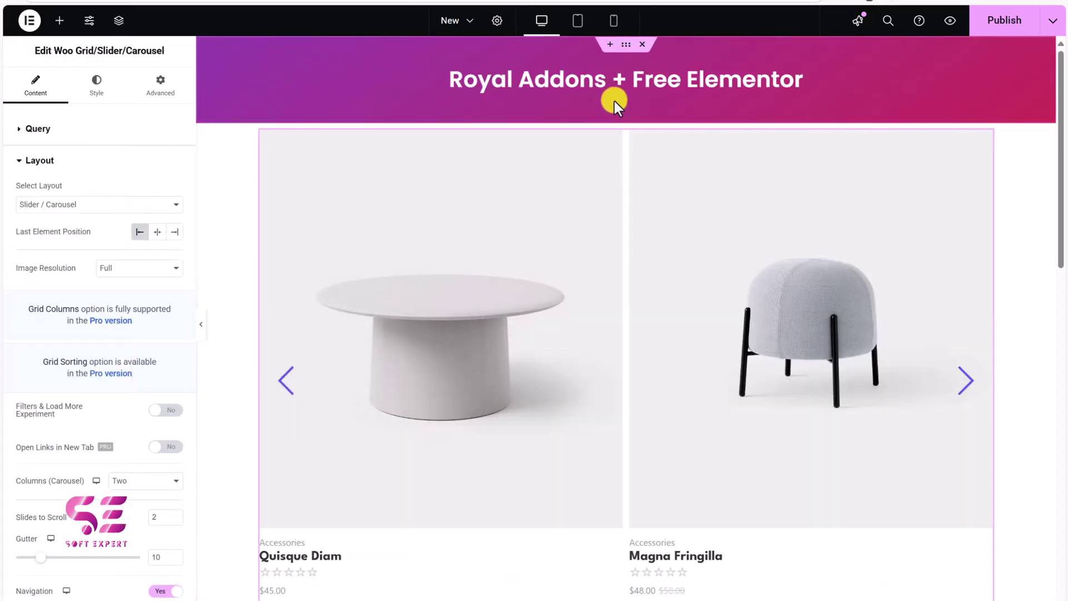
{"action": "left_click", "coordinate": [612, 120]}
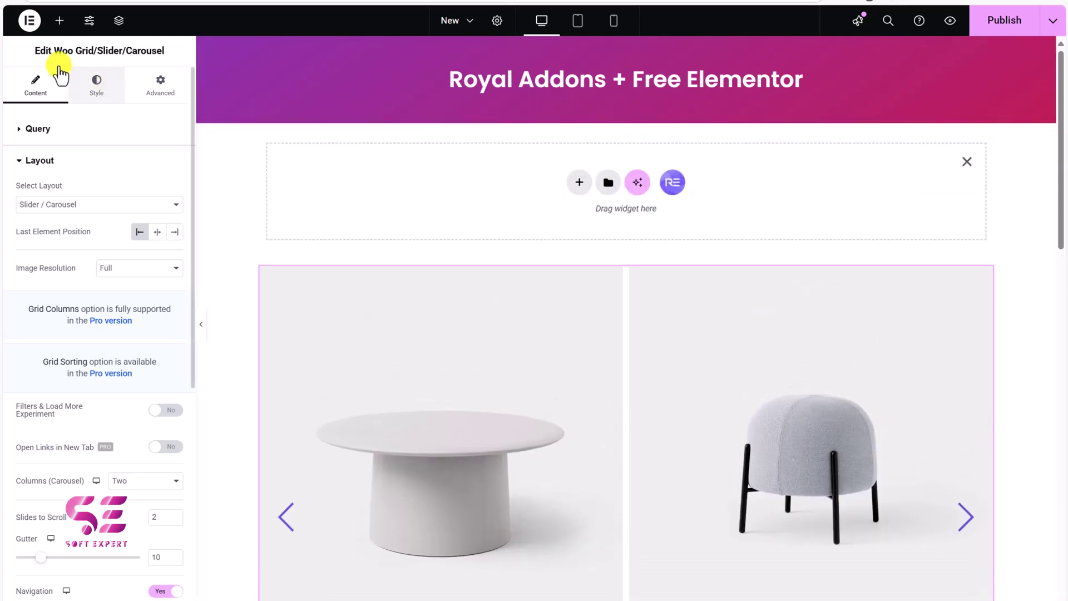
{"action": "left_click", "coordinate": [59, 21]}
{"action": "type", "text": "form"}
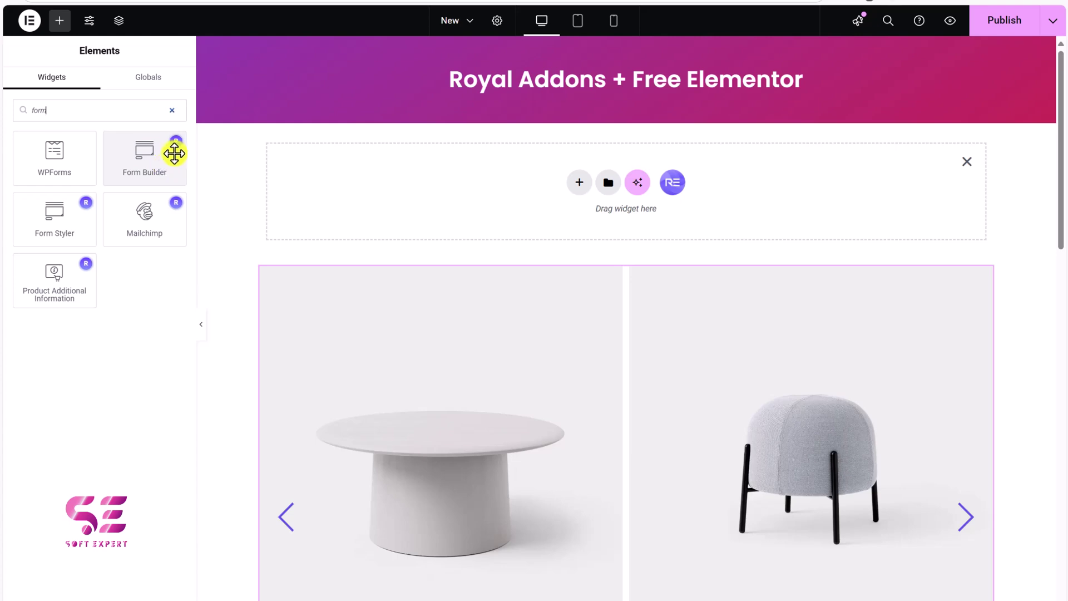
{"action": "left_click_drag", "start_coordinate": [154, 154], "coordinate": [309, 182]}
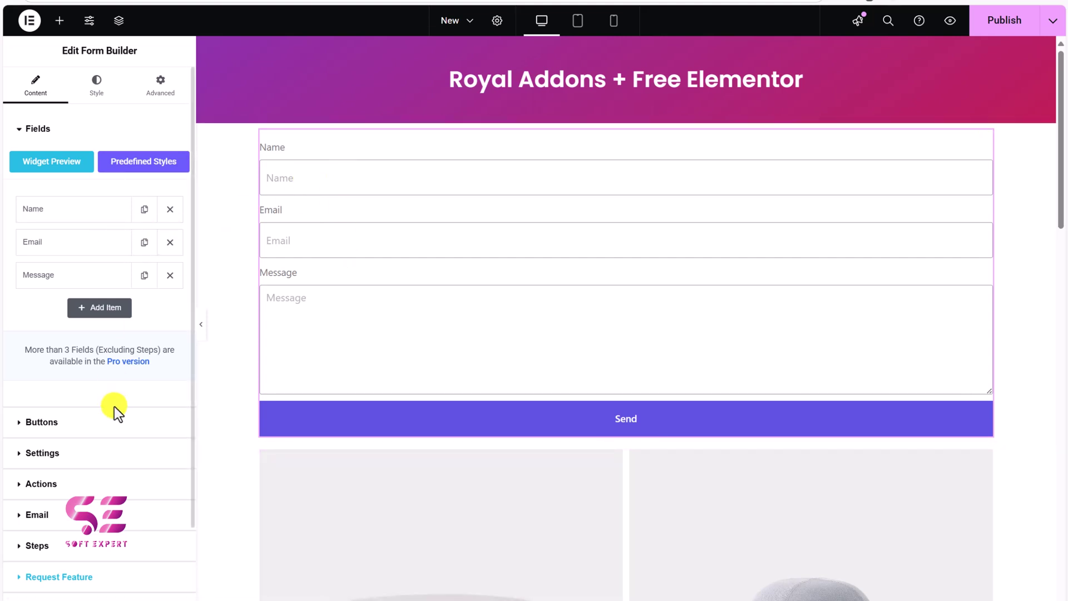
- Review the Form Builder's button and email settings
{"action": "left_click", "coordinate": [91, 422]}
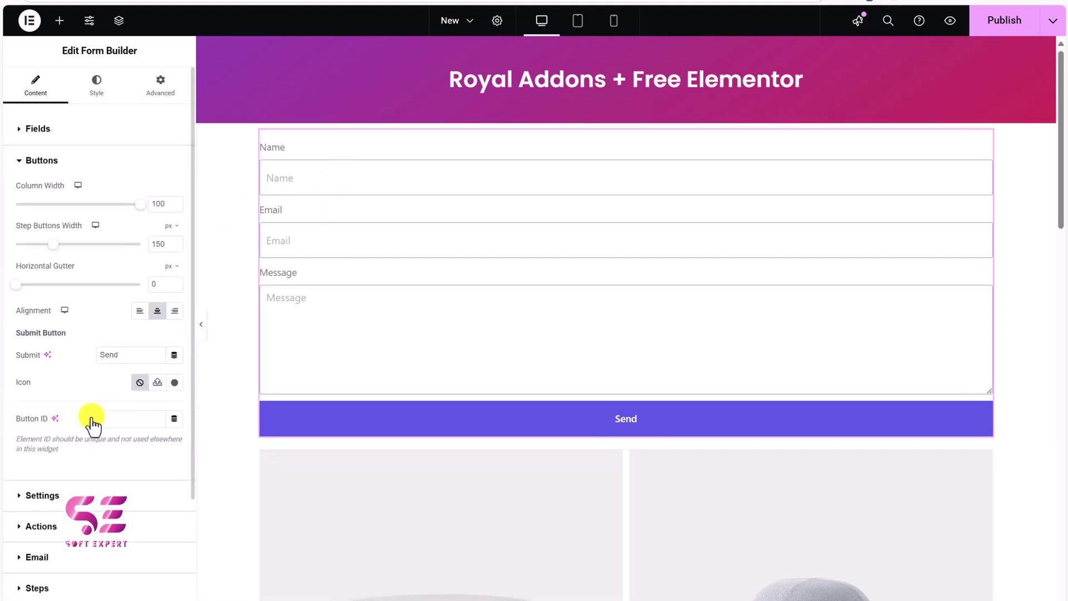
{"action": "left_click", "coordinate": [58, 557]}
{"action": "scroll", "coordinate": [97, 322], "scroll_direction": "up", "scroll_amount": 2}
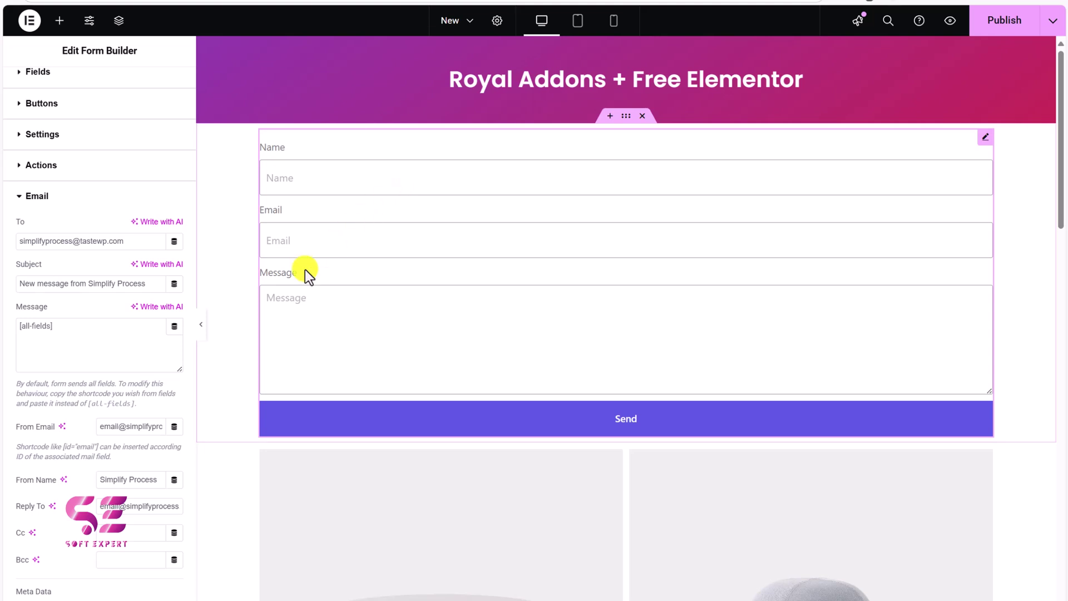
{"action": "scroll", "coordinate": [74, 207], "scroll_direction": "up", "scroll_amount": 1}
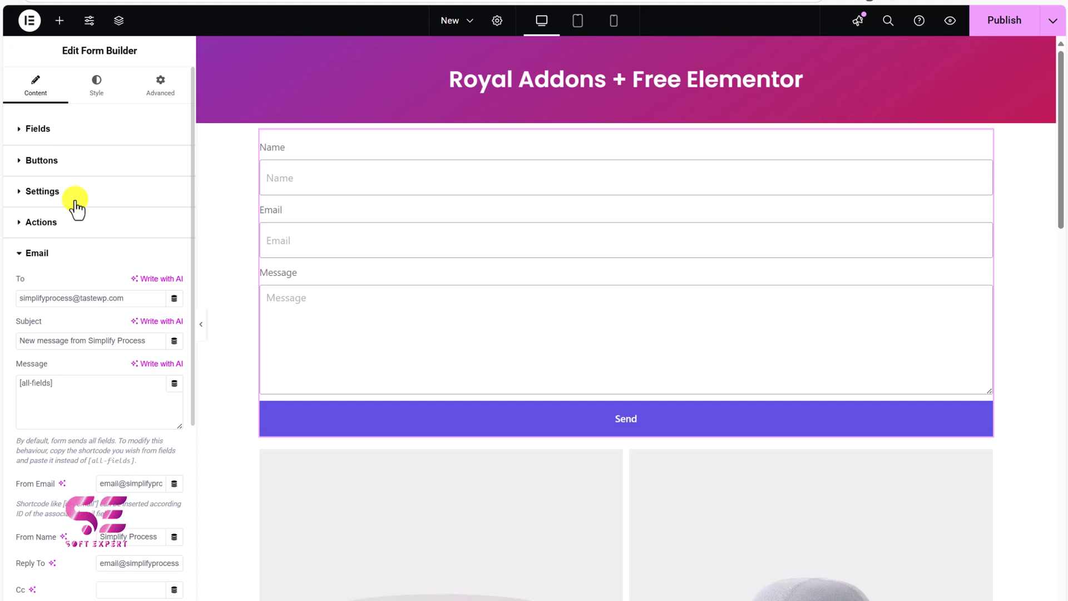
- Search the widgets for "form" and add the Form Styler widget above the contact form
{"action": "left_click", "coordinate": [63, 23]}
{"action": "type", "text": "form"}
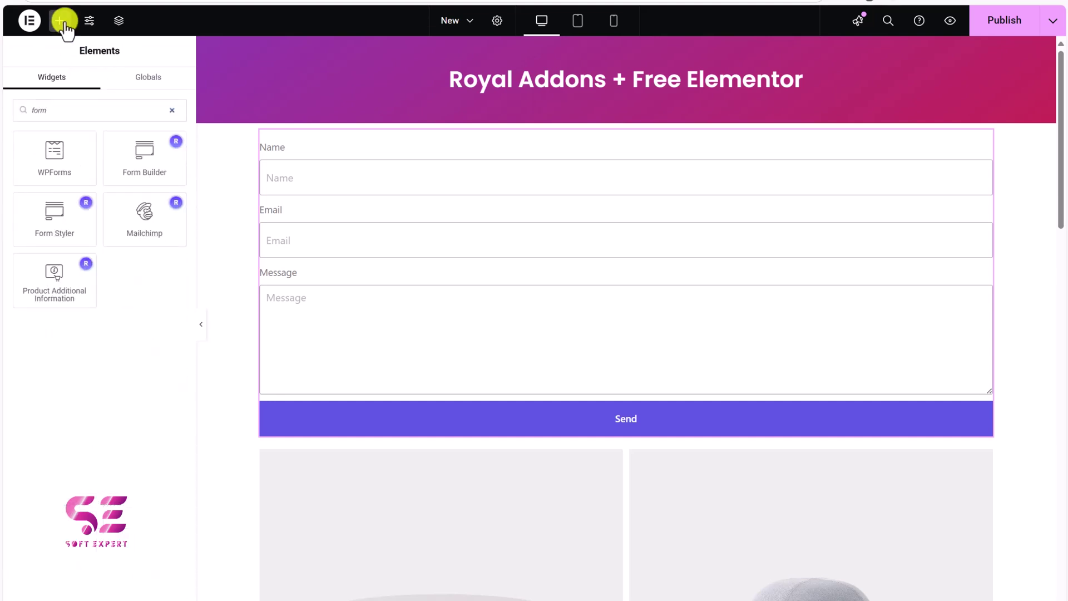
{"action": "left_click_drag", "start_coordinate": [54, 230], "coordinate": [287, 156]}
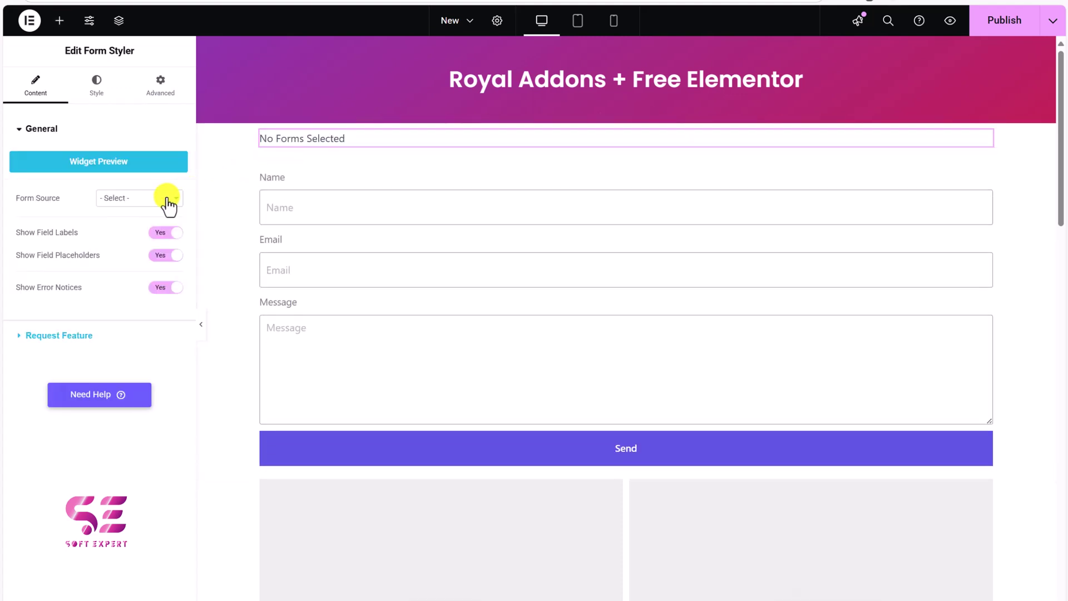
- Examine the Form Styler's available form sources and its style options without choosing a source
{"action": "left_click", "coordinate": [166, 199]}
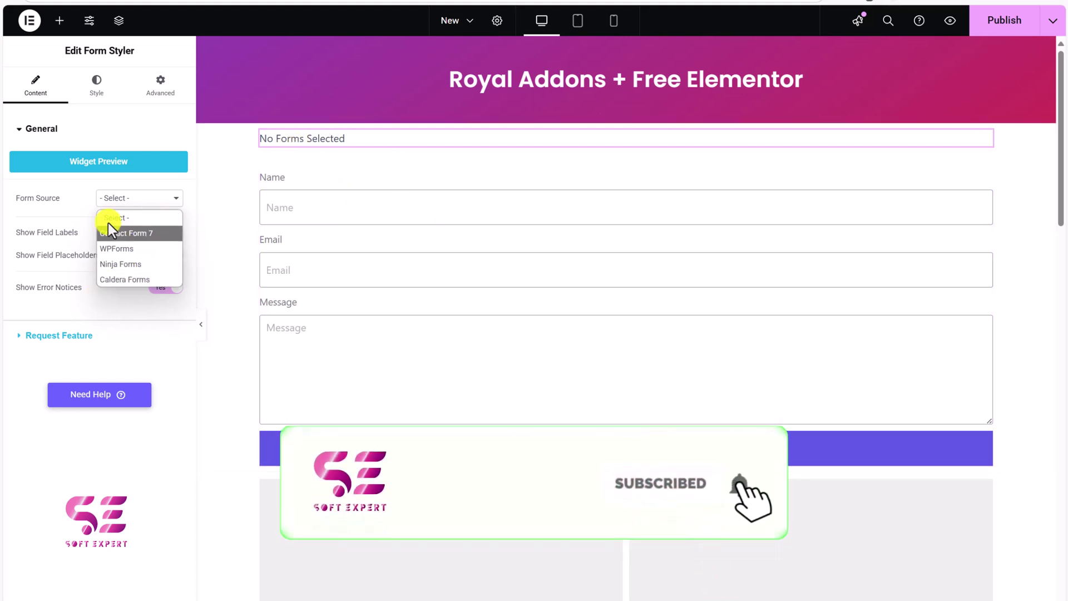
{"action": "left_click", "coordinate": [86, 209]}
{"action": "key", "text": "space"}
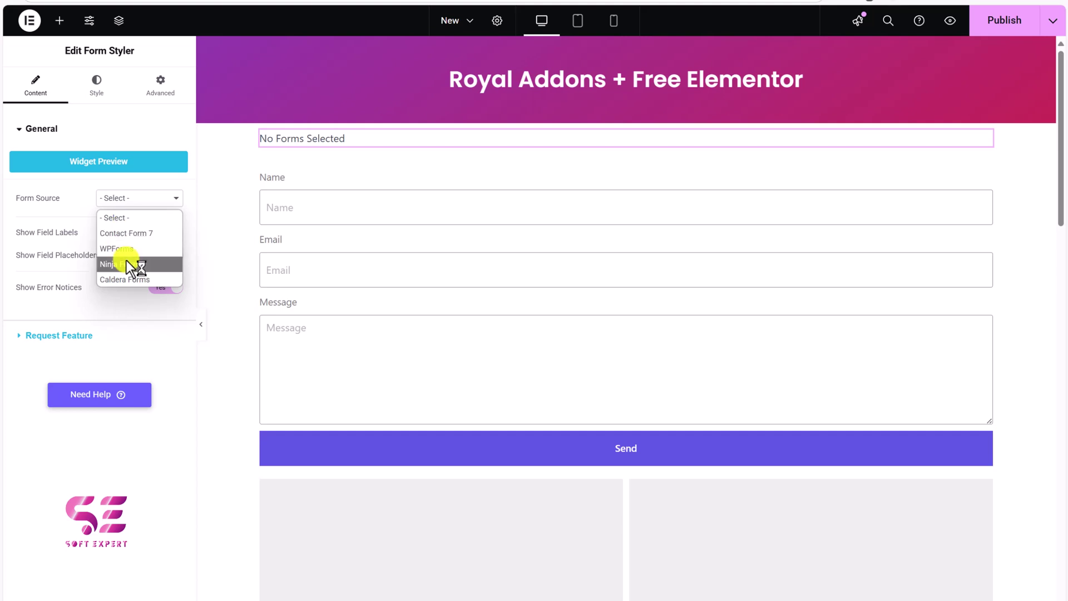
{"action": "left_click", "coordinate": [93, 92]}
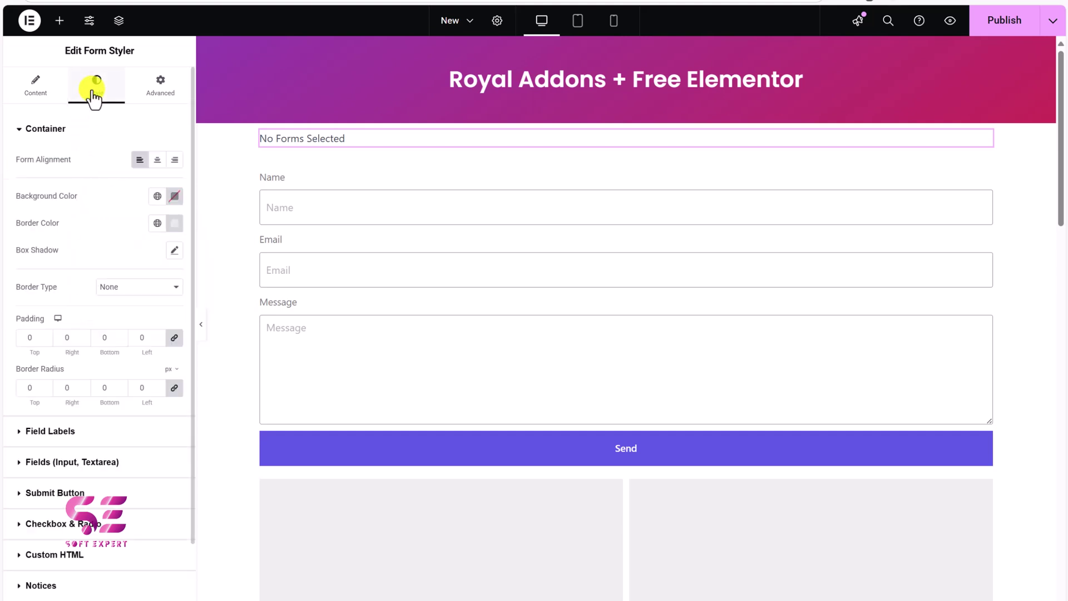
{"action": "scroll", "coordinate": [167, 239], "scroll_direction": "down", "scroll_amount": 2}
{"action": "scroll", "coordinate": [184, 223], "scroll_direction": "up", "scroll_amount": 2}
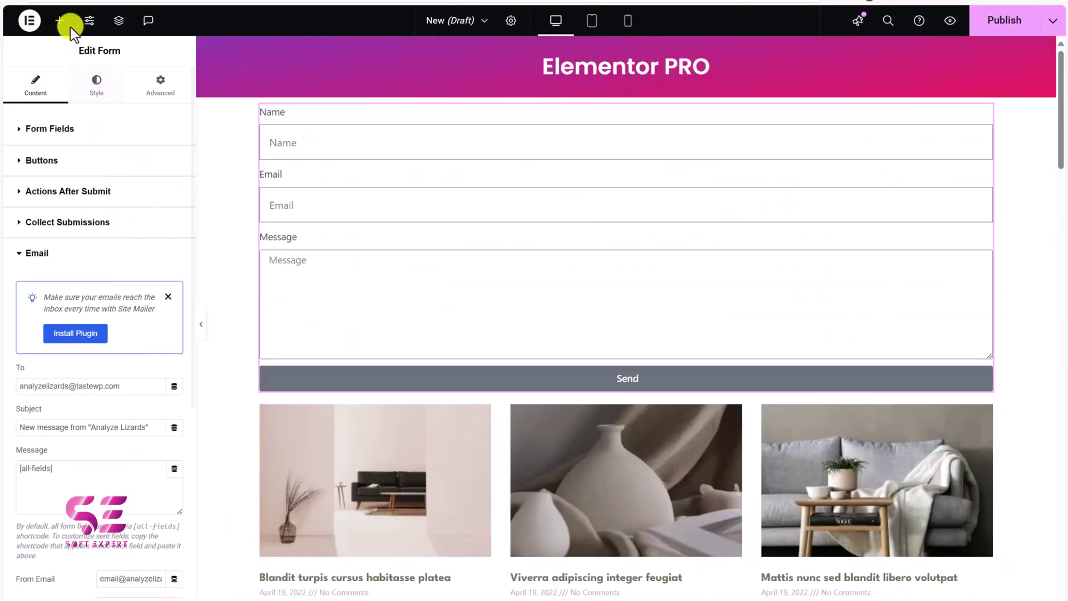
- On the Elementor PRO page, search the widgets for "menu" and add the WordPress Menu widget above the form
{"action": "left_click", "coordinate": [65, 22]}
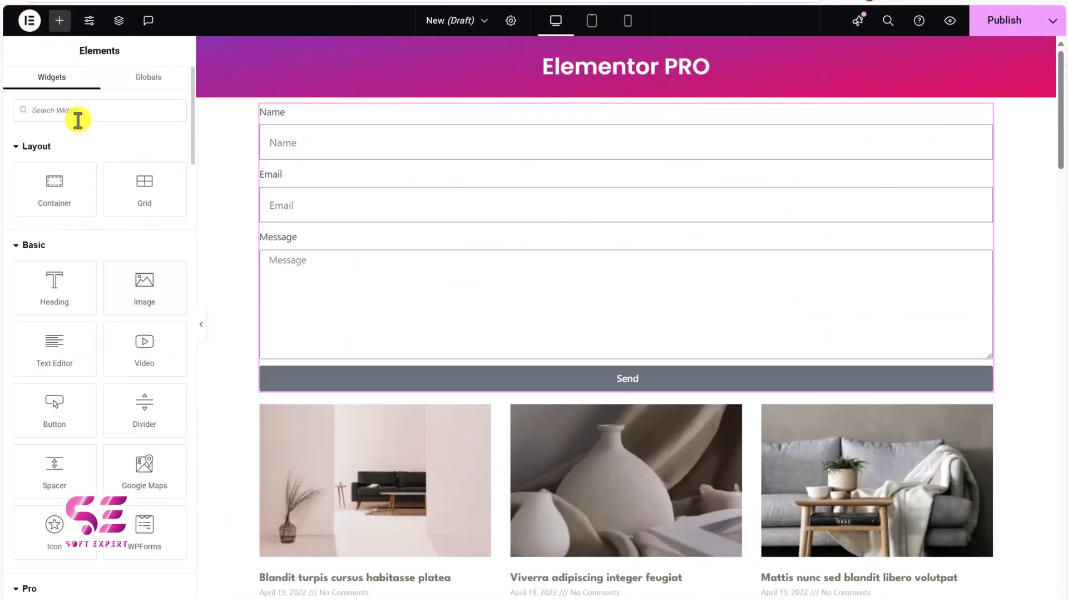
{"action": "type", "text": "menu"}
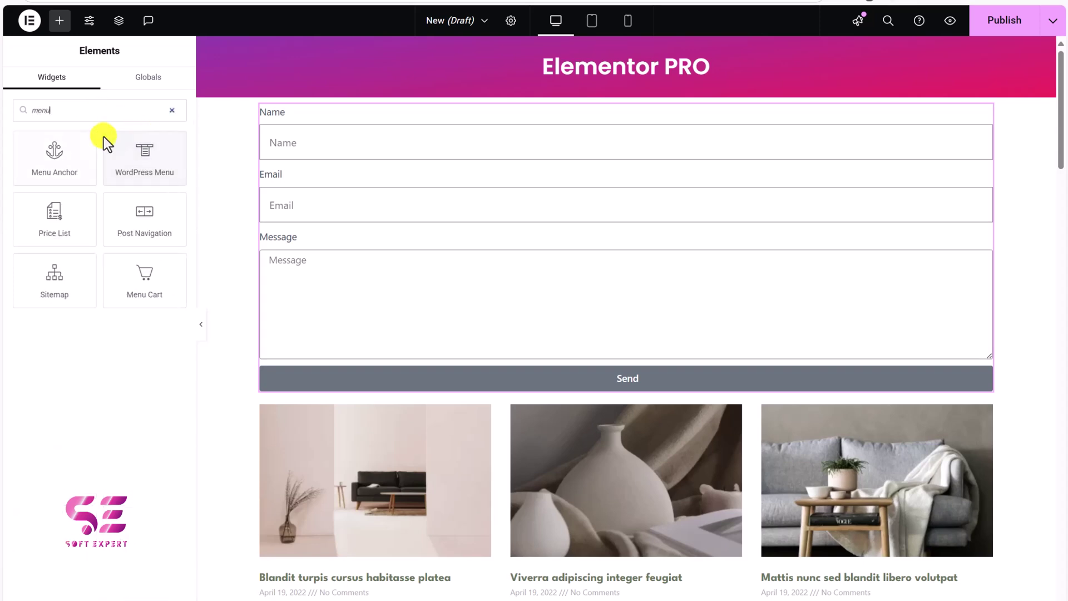
{"action": "left_click_drag", "start_coordinate": [150, 165], "coordinate": [289, 118]}
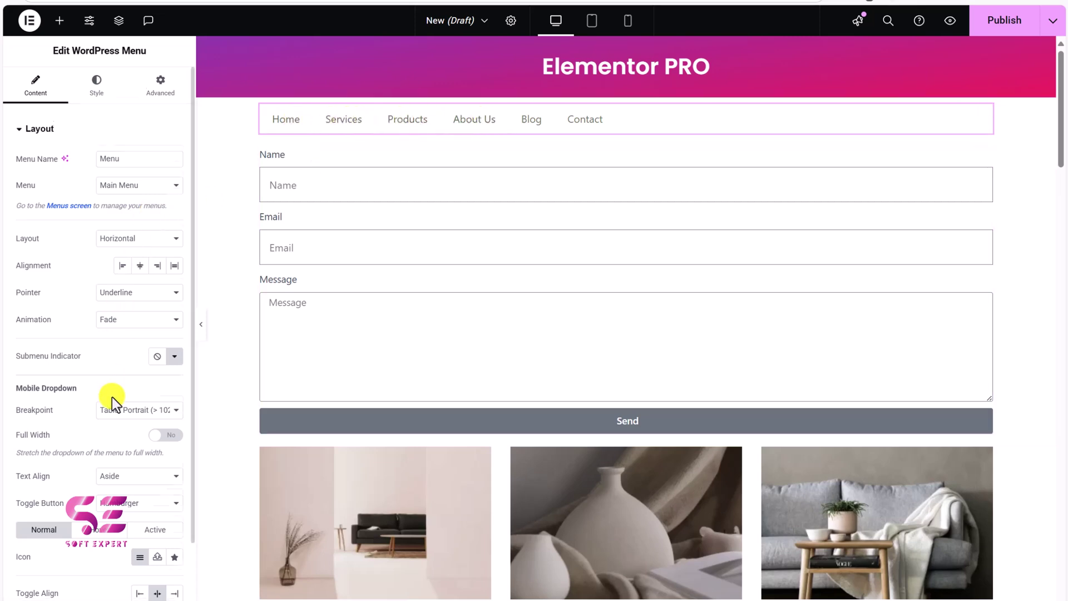
- On the Royal Addons page, search the widgets for "menu" and add the Nav Menu widget above the Form Styler
{"action": "mouse_move", "coordinate": [3, 241]}
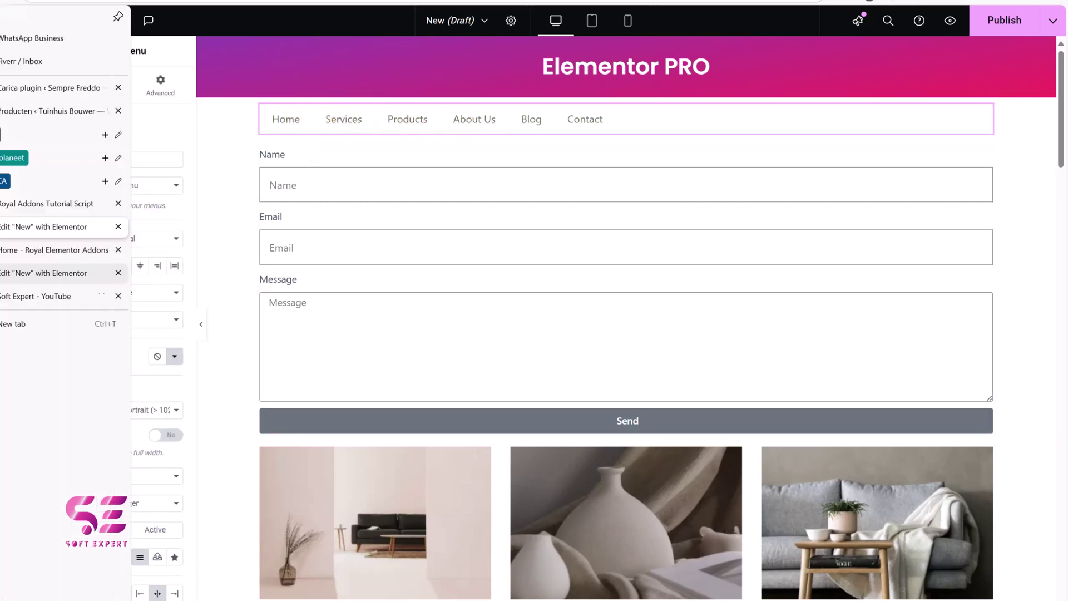
{"action": "left_click", "coordinate": [56, 273]}
{"action": "left_click", "coordinate": [60, 21]}
{"action": "type", "text": "menu"}
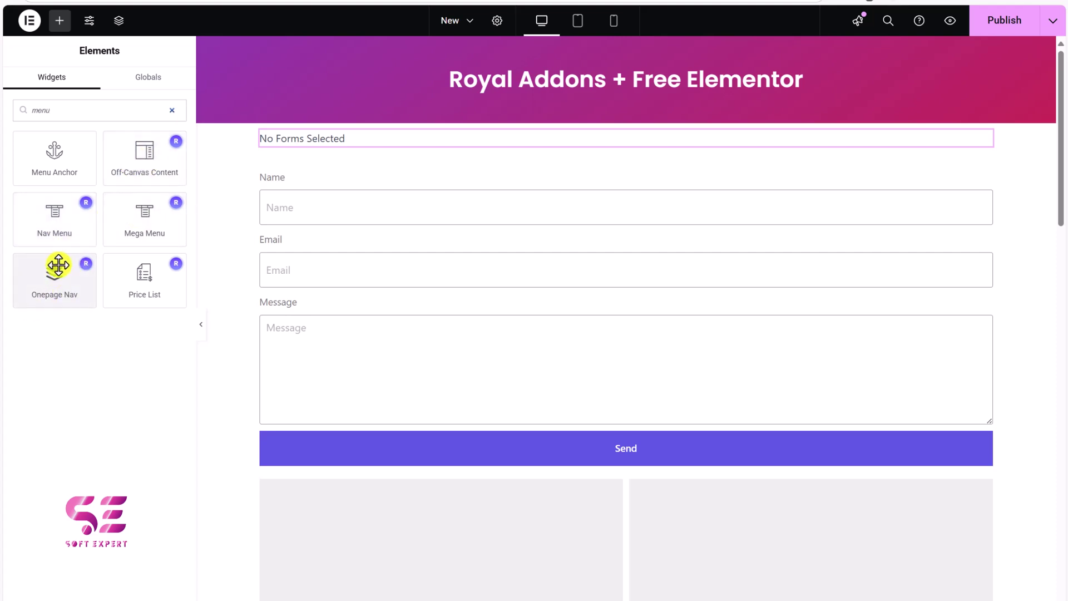
{"action": "left_click_drag", "start_coordinate": [67, 217], "coordinate": [282, 138]}
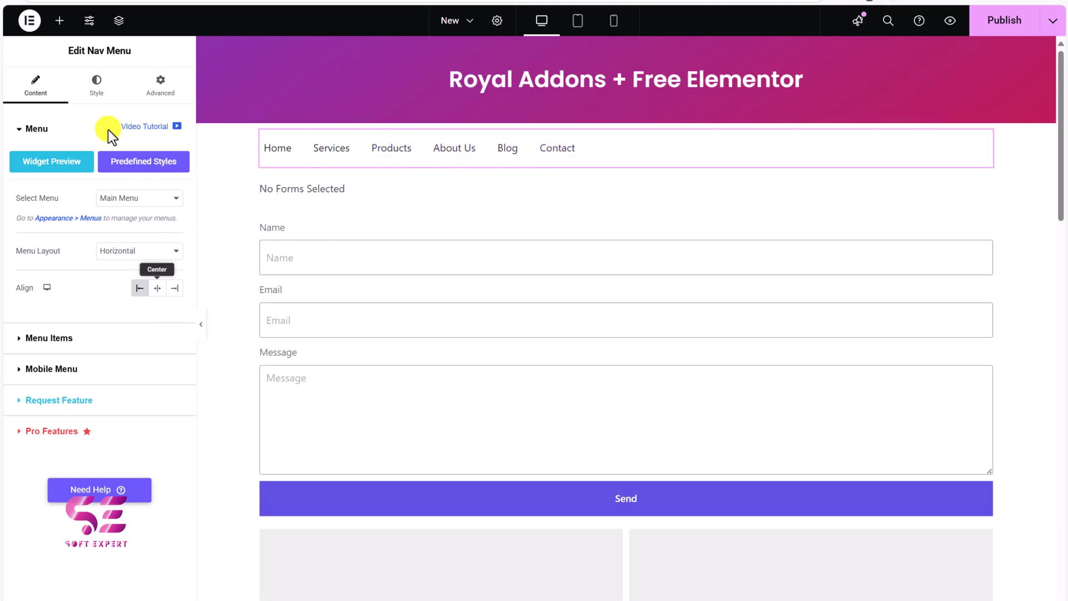
- Look up the Onepage Nav widget with "menu", and try the one-page section navigation on the Soft Expert website in a new browser tab
{"action": "left_click", "coordinate": [59, 22]}
{"action": "type", "text": "menu"}
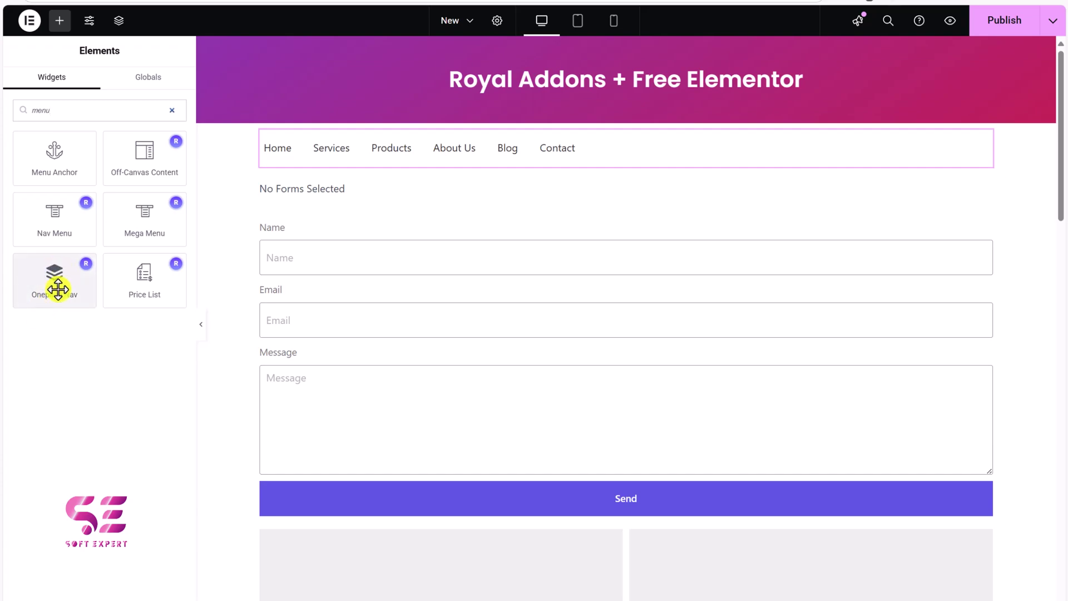
{"action": "key", "text": "ctrl+t"}
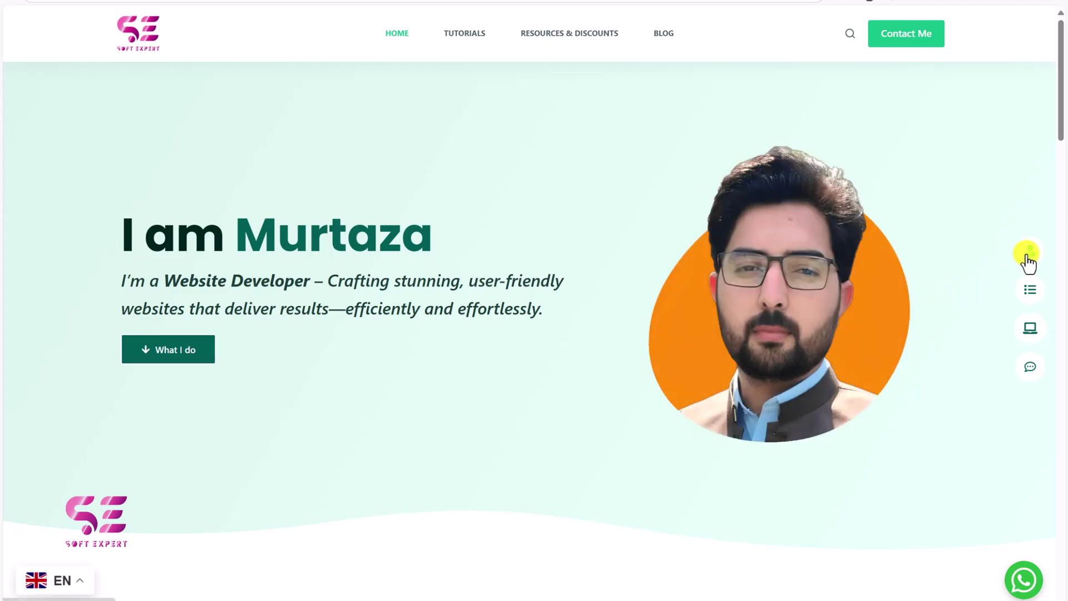
{"action": "left_click", "coordinate": [1030, 287]}
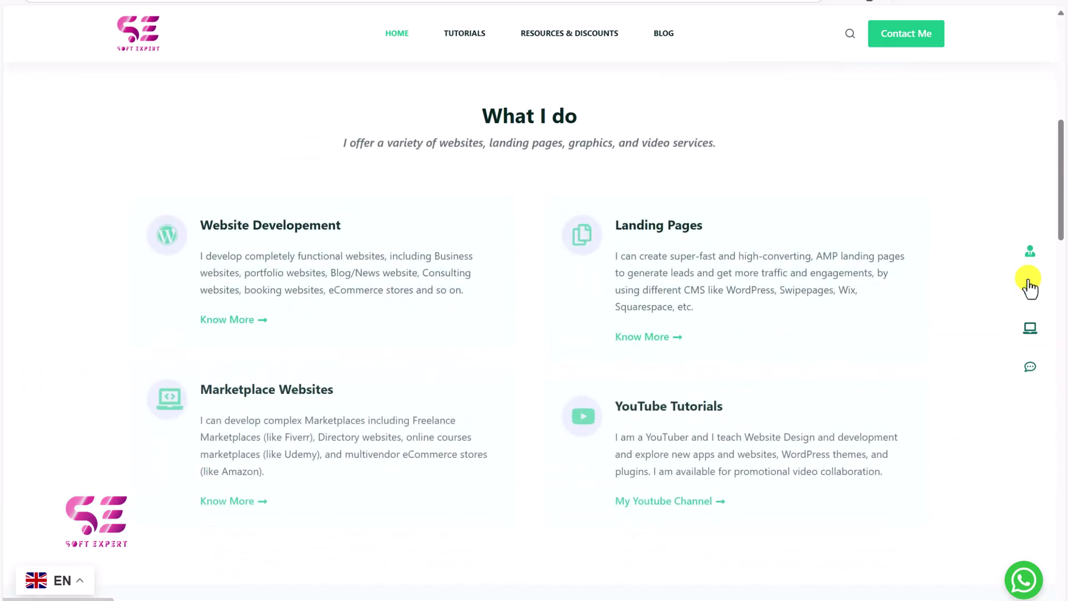
{"action": "left_click", "coordinate": [1029, 329]}
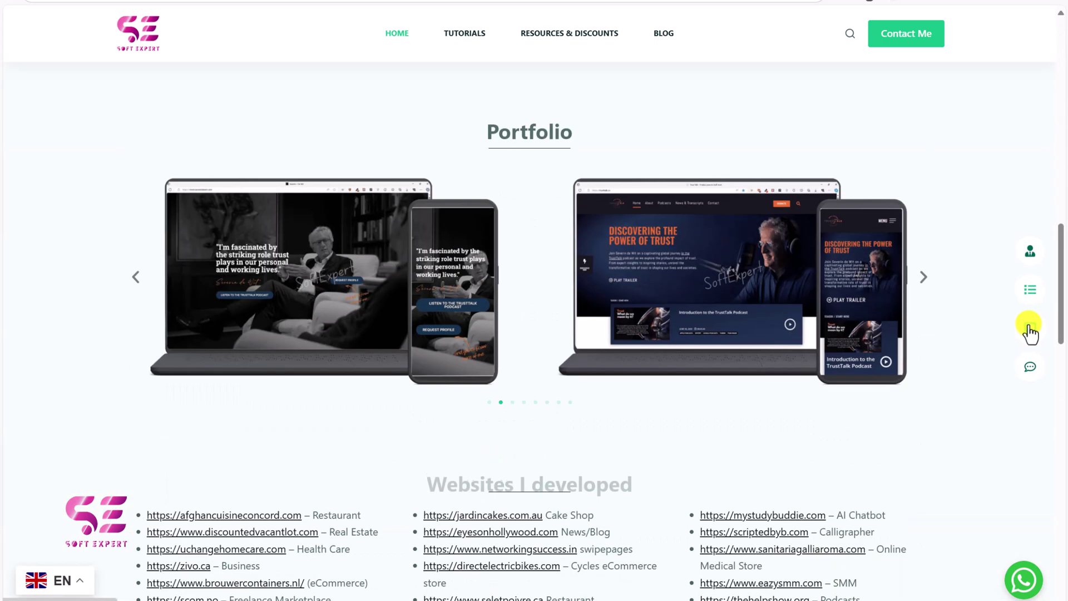
{"action": "left_click", "coordinate": [1029, 367]}
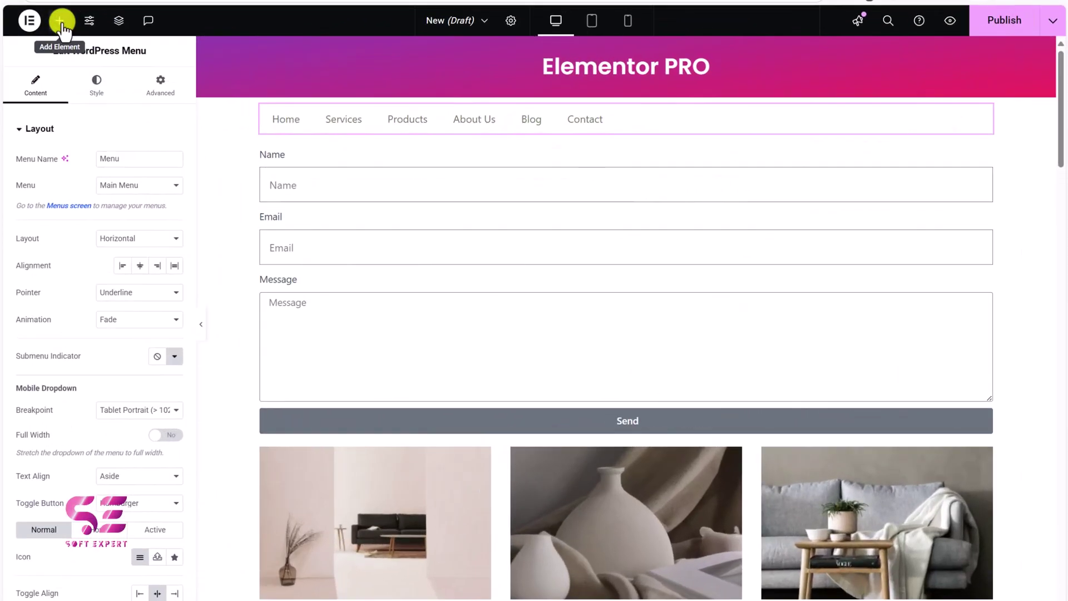
- On the Elementor PRO page, find the Price List widget with "pric" and add it above the menu
{"action": "left_click", "coordinate": [60, 22]}
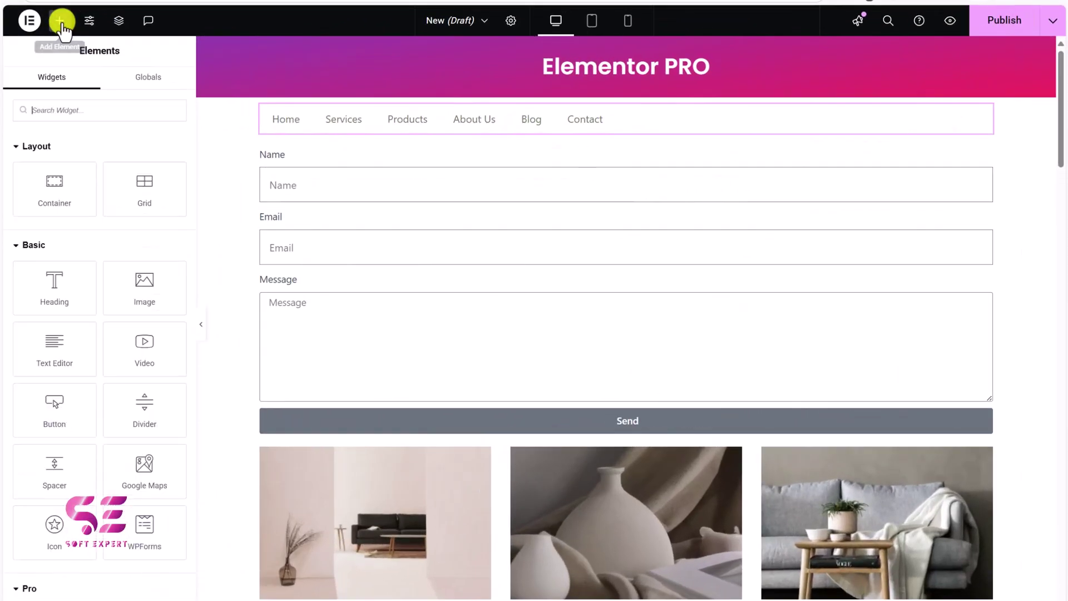
{"action": "type", "text": "pric"}
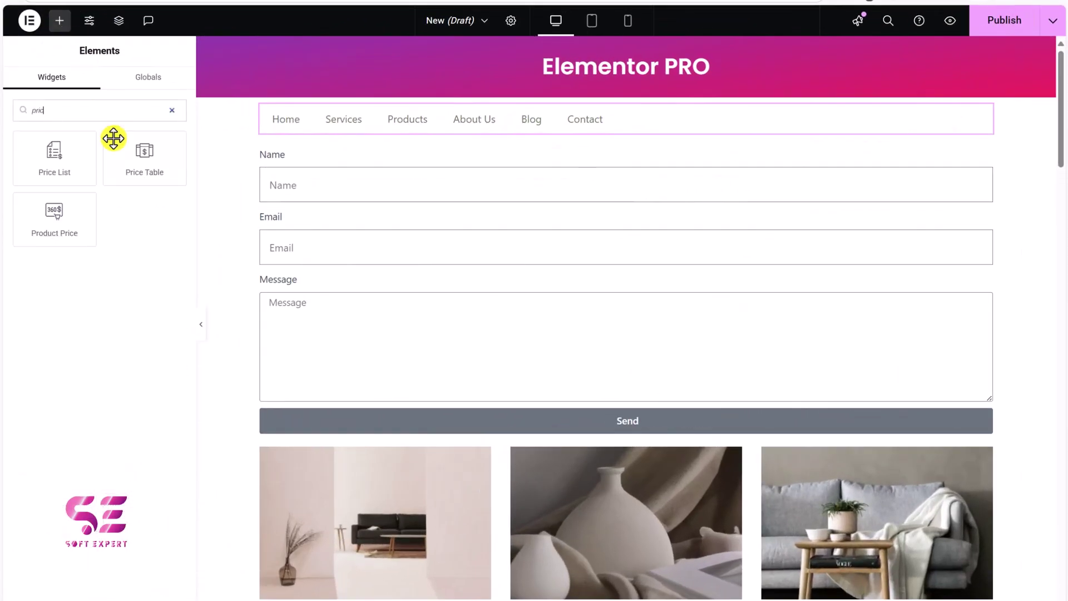
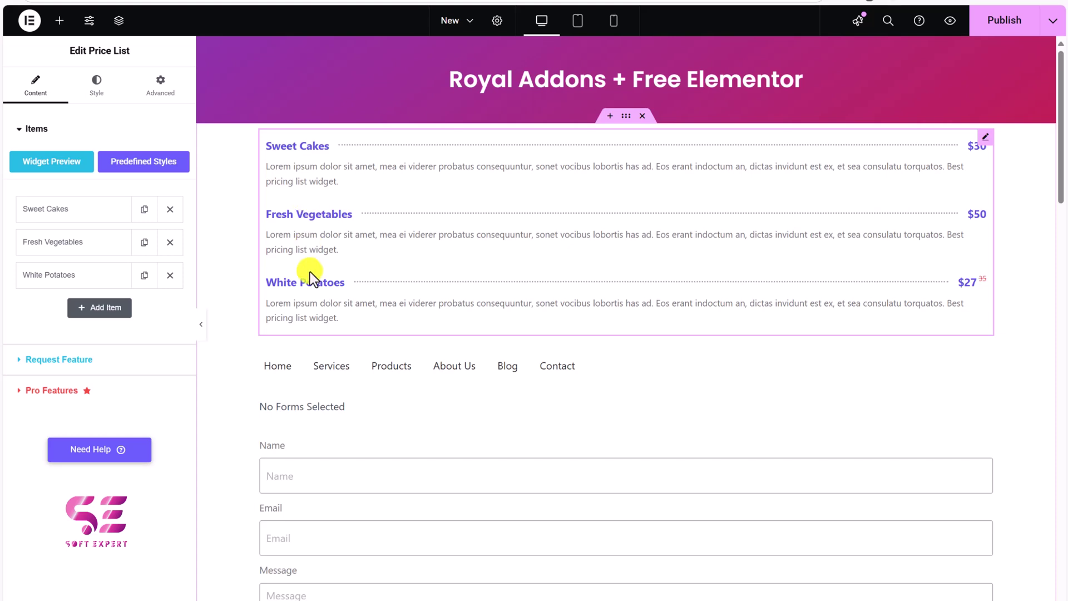
- Back on the Elementor PRO page, browse the Pro widgets and add the Animated Headline widget above the price list
{"action": "mouse_move", "coordinate": [41, 103]}
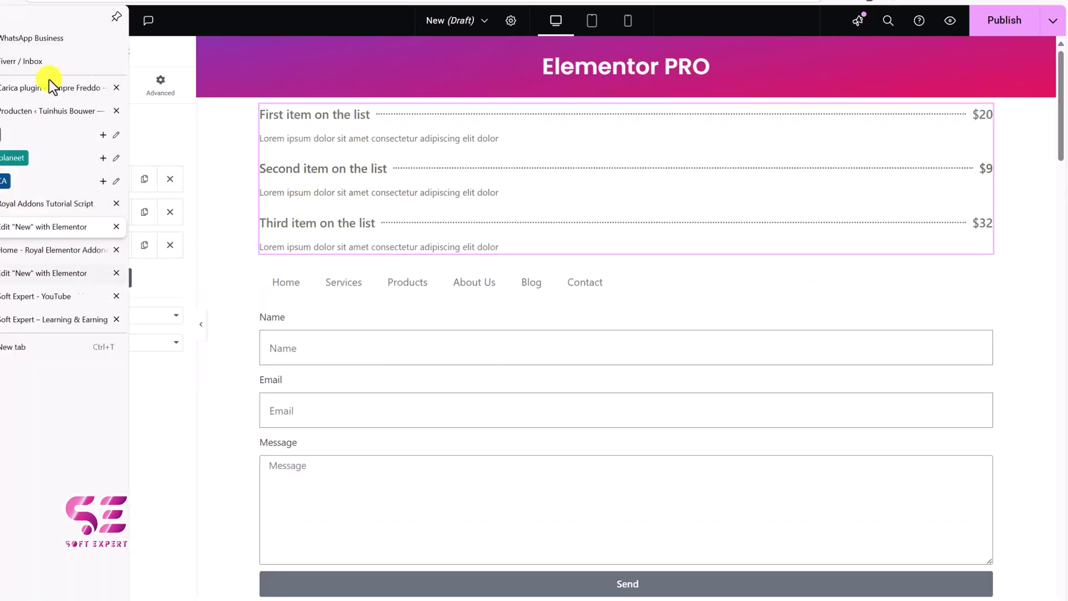
{"action": "left_click", "coordinate": [61, 23]}
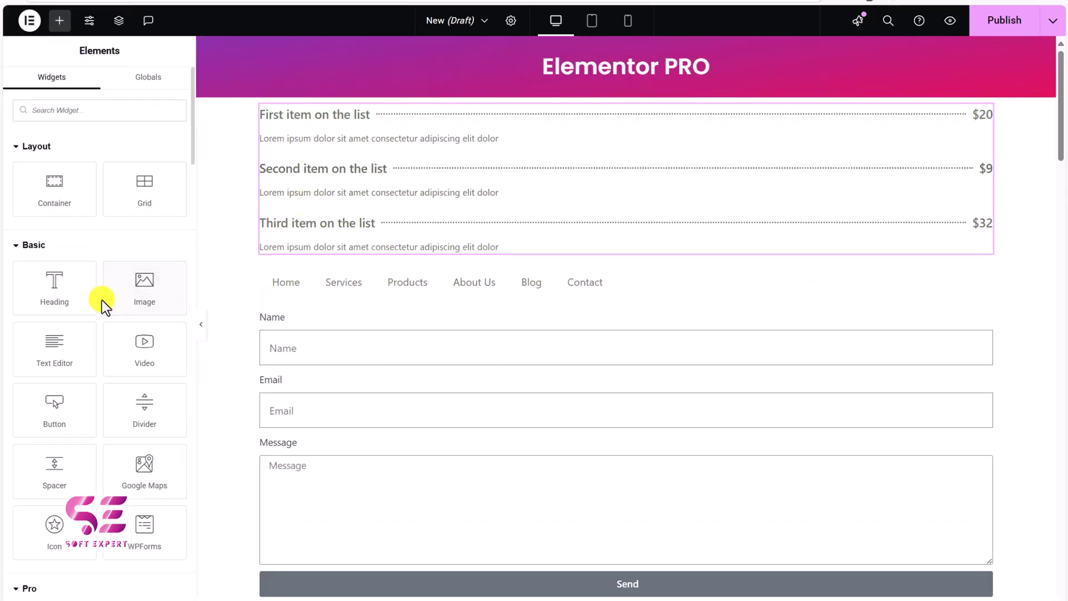
{"action": "scroll", "coordinate": [101, 299], "scroll_direction": "down", "scroll_amount": 8}
{"action": "scroll", "coordinate": [102, 299], "scroll_direction": "up", "scroll_amount": 1}
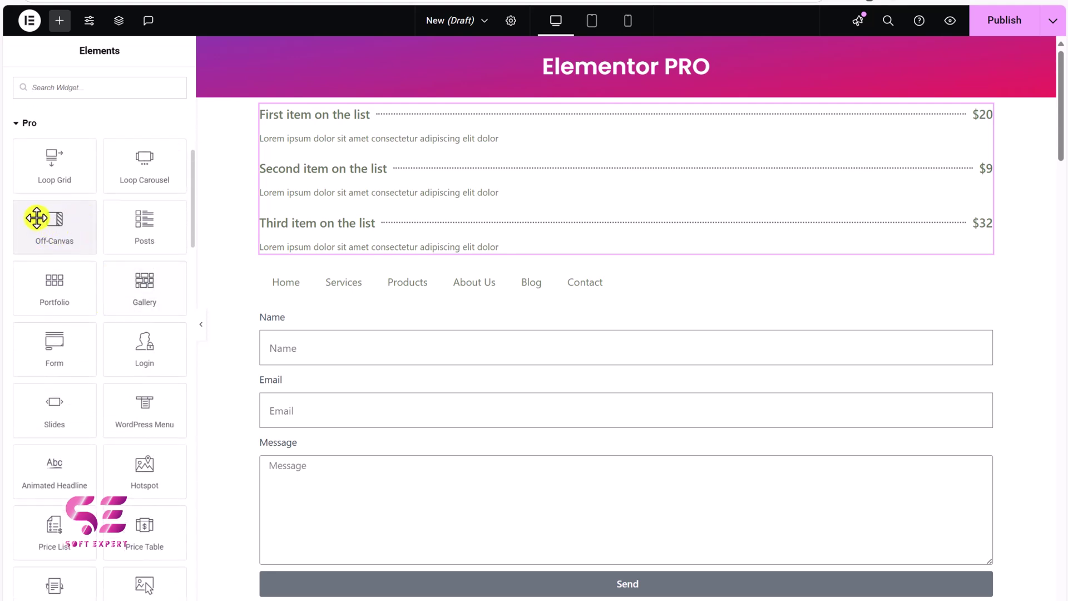
{"action": "scroll", "coordinate": [112, 315], "scroll_direction": "down", "scroll_amount": 5}
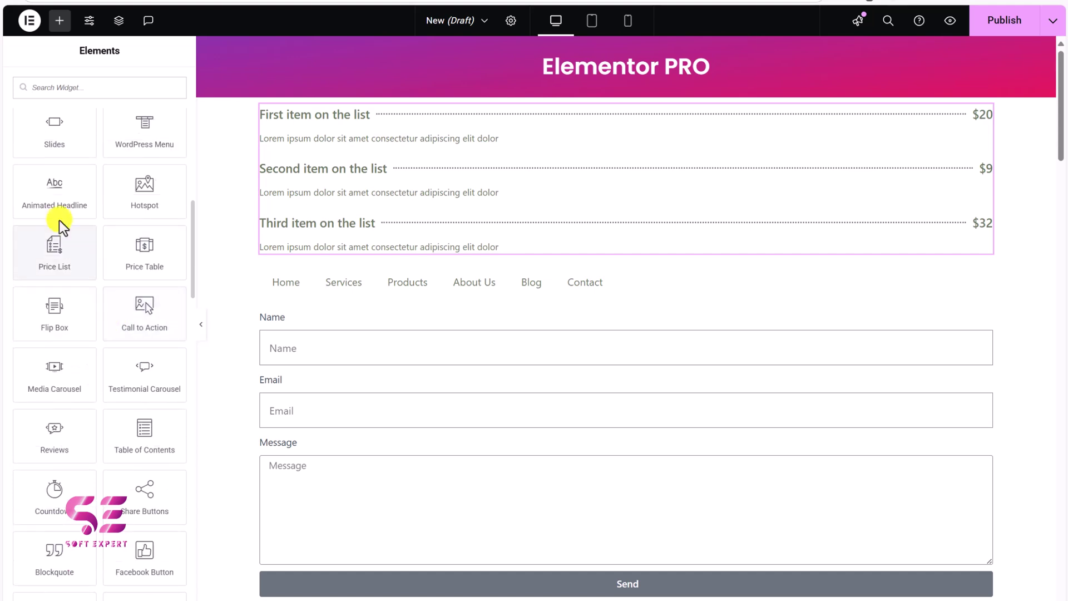
{"action": "left_click_drag", "start_coordinate": [51, 202], "coordinate": [306, 125]}
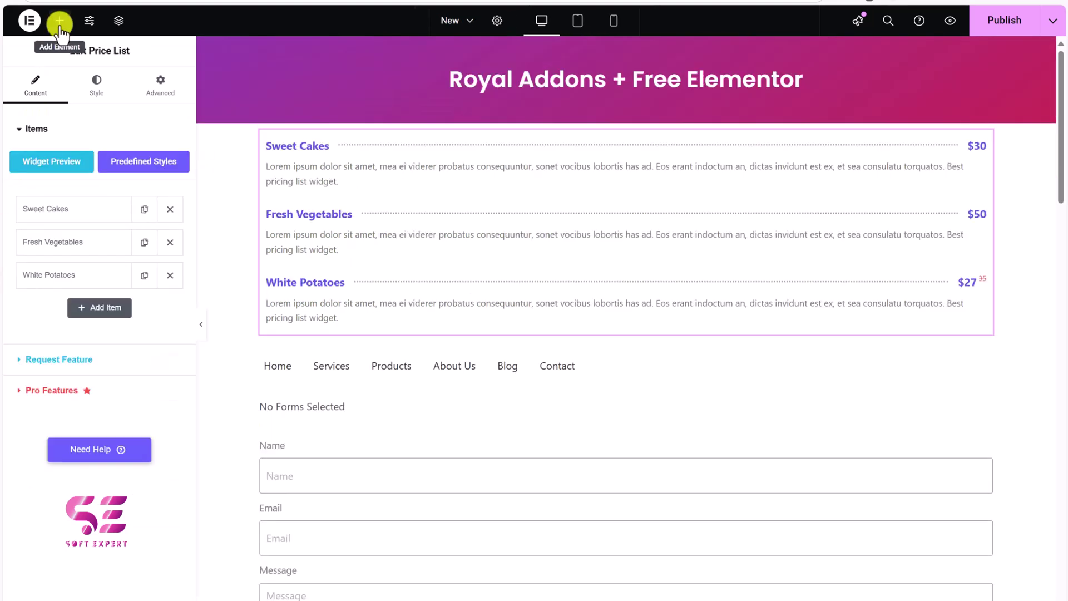
- On the Royal Addons page, search the widgets for a headline equivalent and add the Advanced Text widget above the price list
{"action": "left_click", "coordinate": [60, 22]}
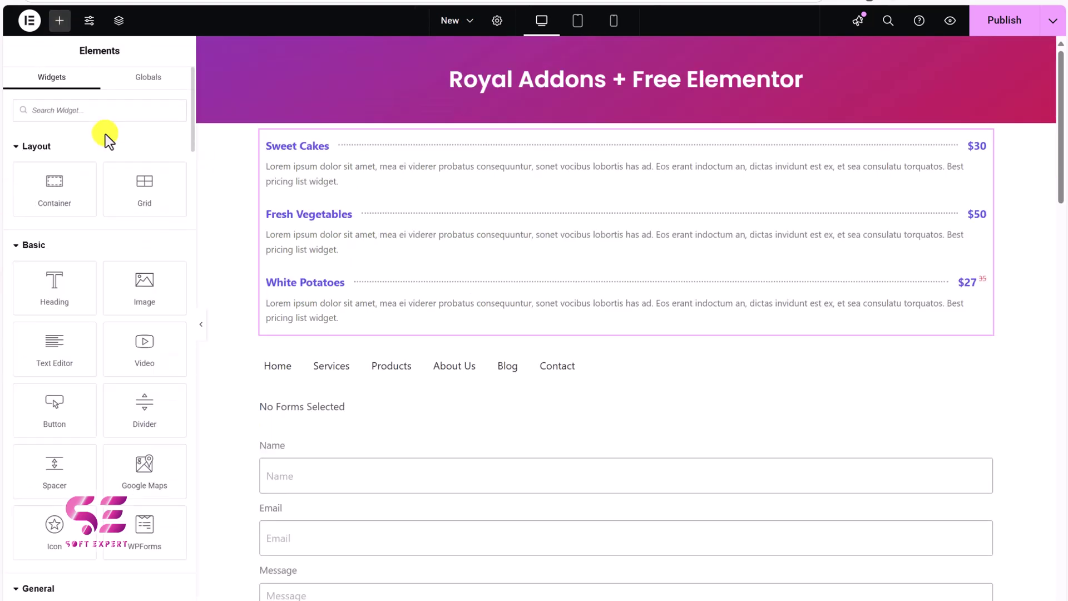
{"action": "type", "text": "head"}
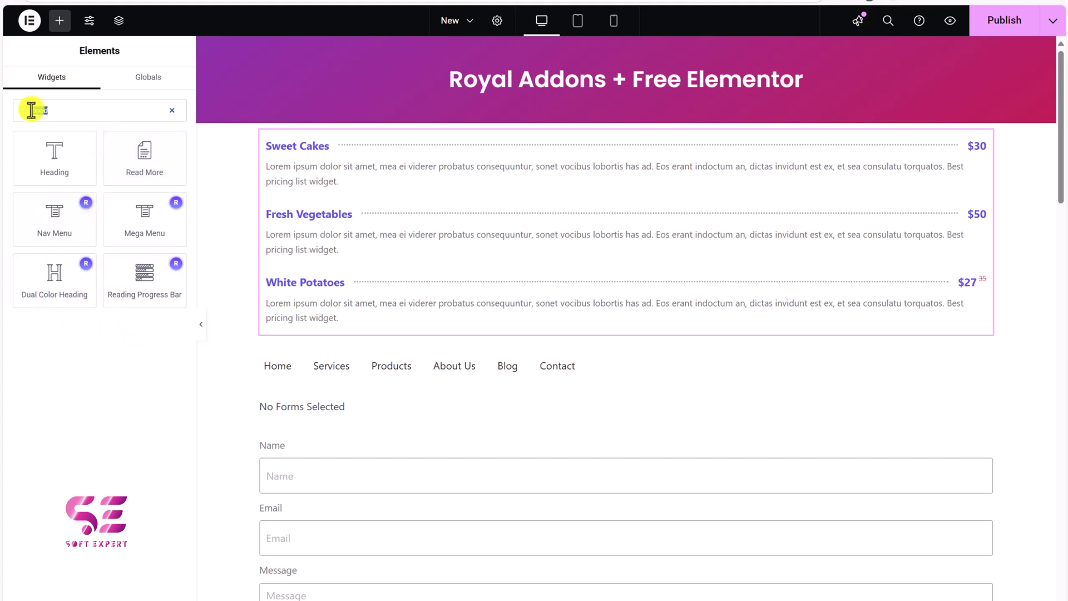
{"action": "type", "text": "x"}
{"action": "left_click_drag", "start_coordinate": [69, 155], "coordinate": [316, 147]}
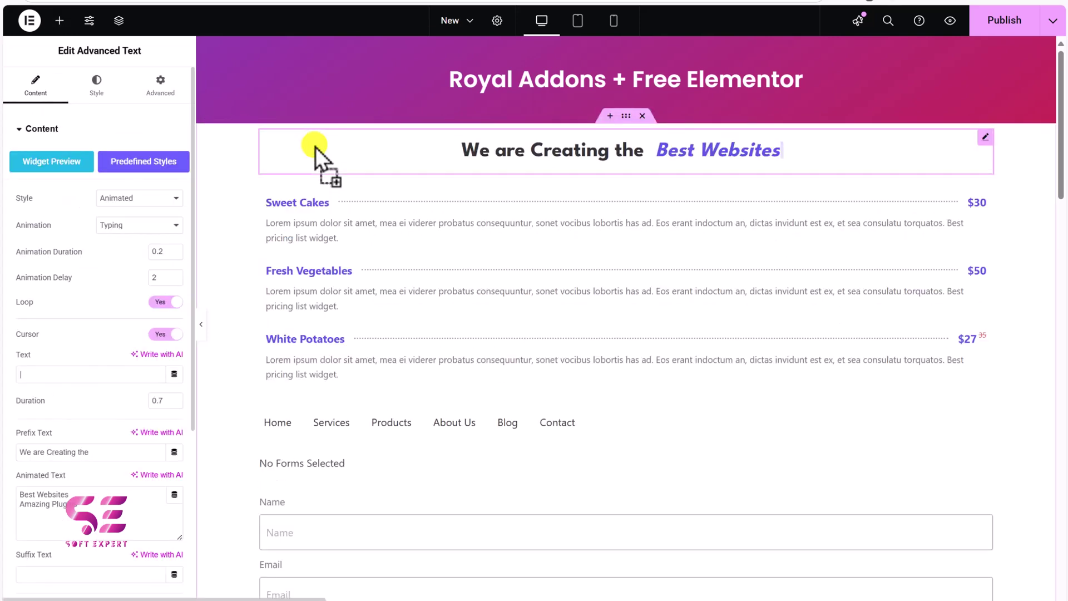
- Try the Scale and Flip HR animations on the Advanced Text, and set its animation to Clip
{"action": "left_click", "coordinate": [133, 227]}
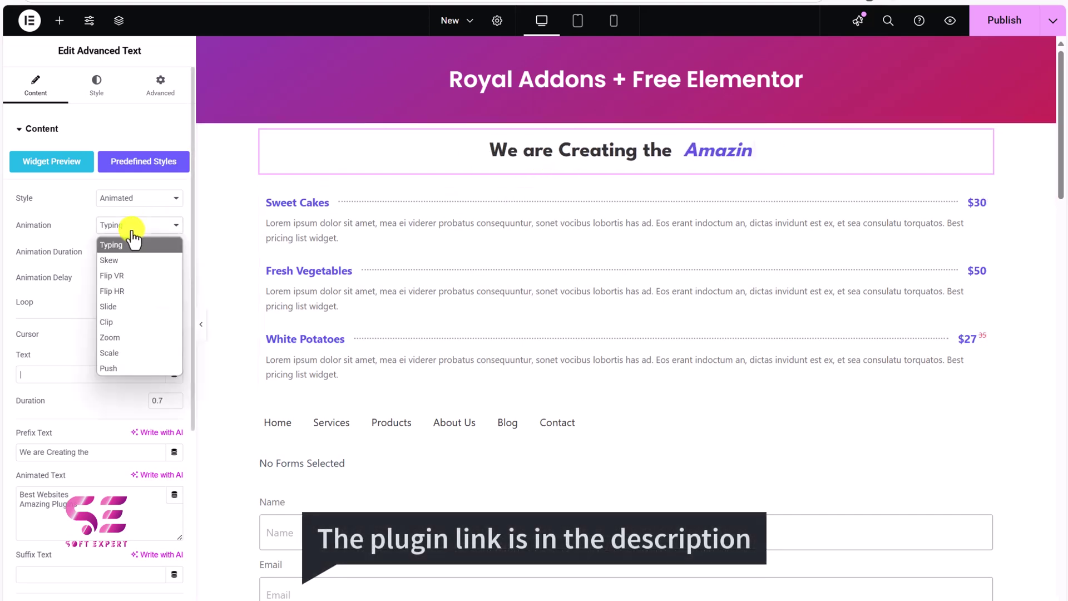
{"action": "left_click", "coordinate": [106, 352]}
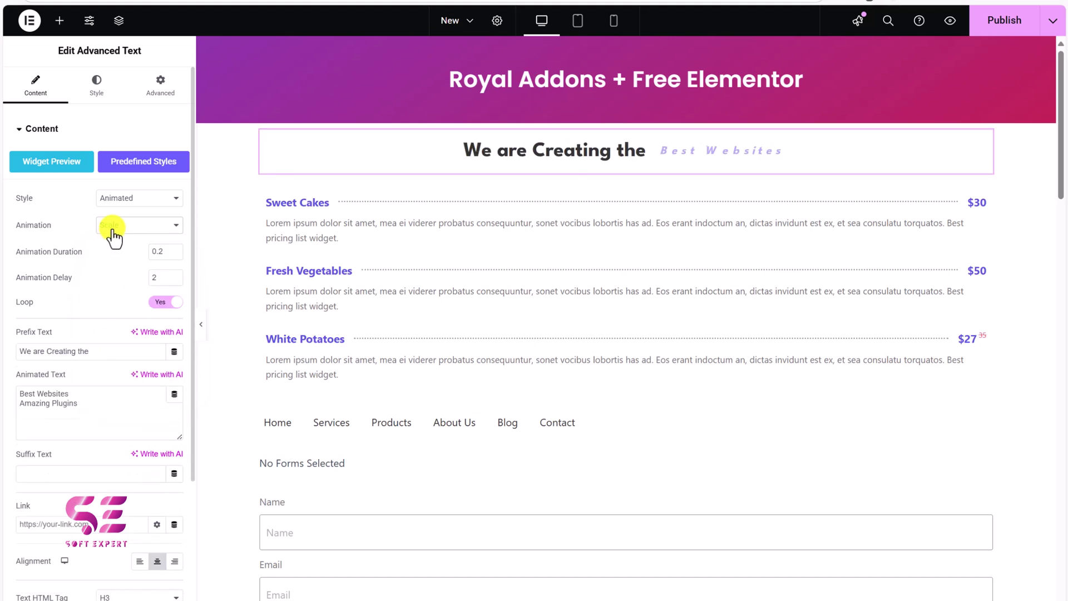
{"action": "left_click", "coordinate": [115, 234]}
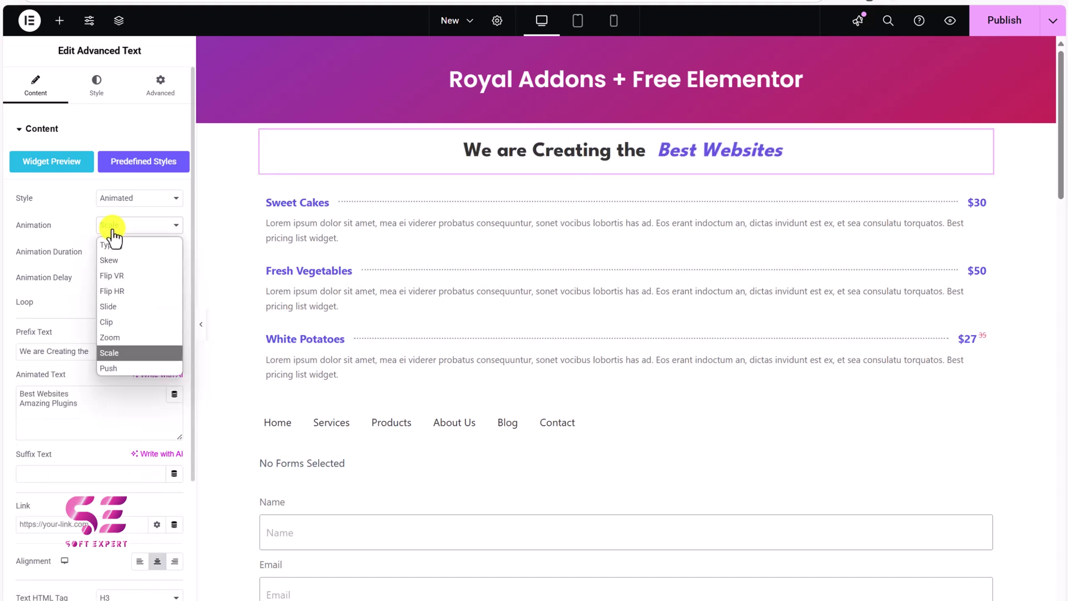
{"action": "left_click", "coordinate": [110, 297]}
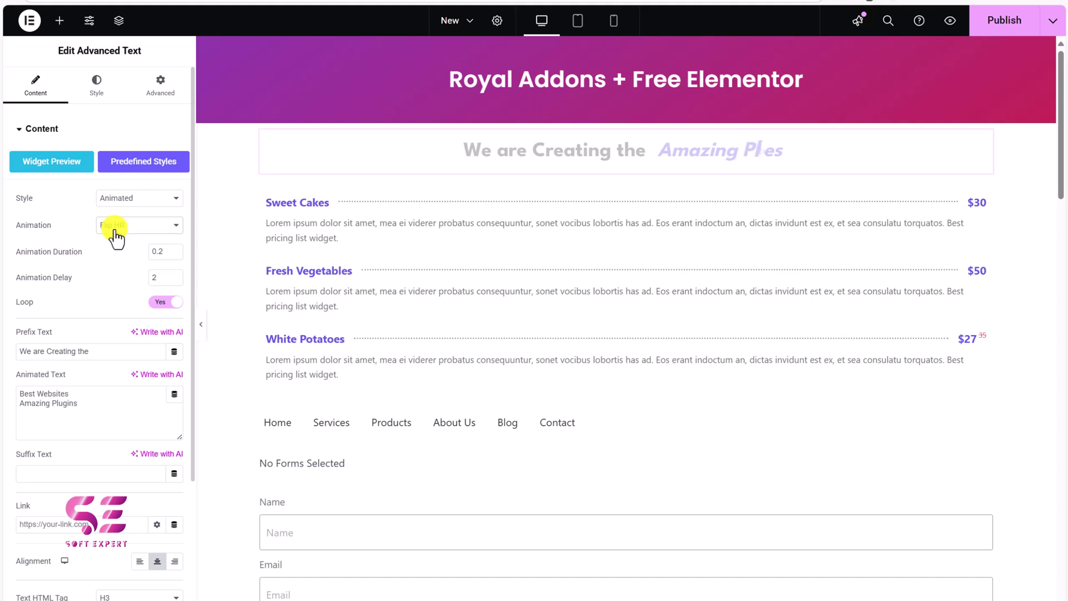
{"action": "left_click", "coordinate": [116, 228]}
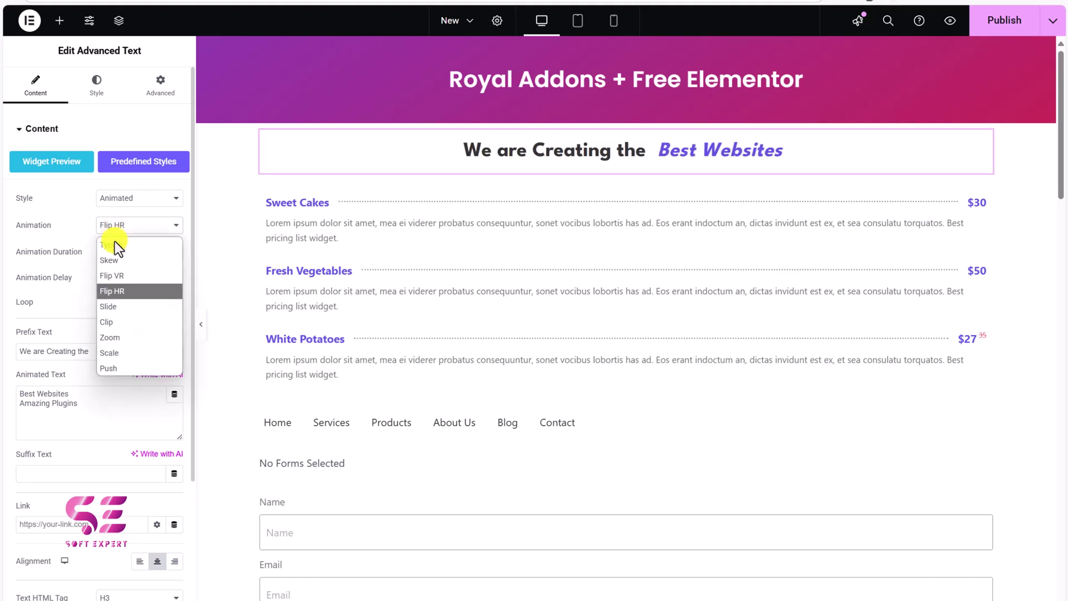
{"action": "left_click", "coordinate": [110, 323]}
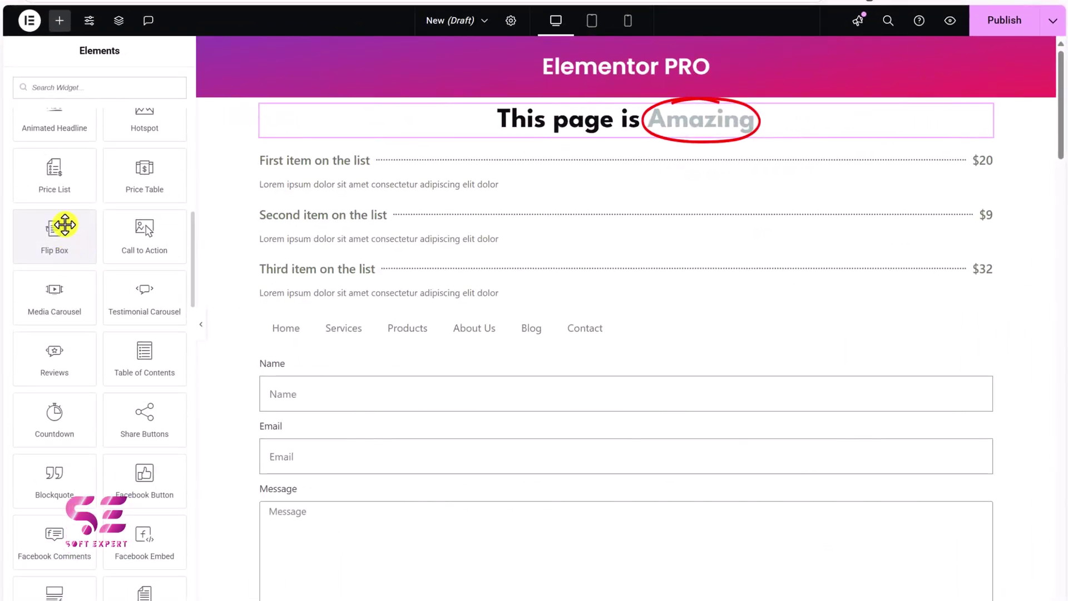
- Add a Flip Box widget above the headline on the Elementor PRO page and, found with "flip", above the Advanced Text on the Royal Addons page
{"action": "left_click_drag", "start_coordinate": [65, 225], "coordinate": [426, 108]}
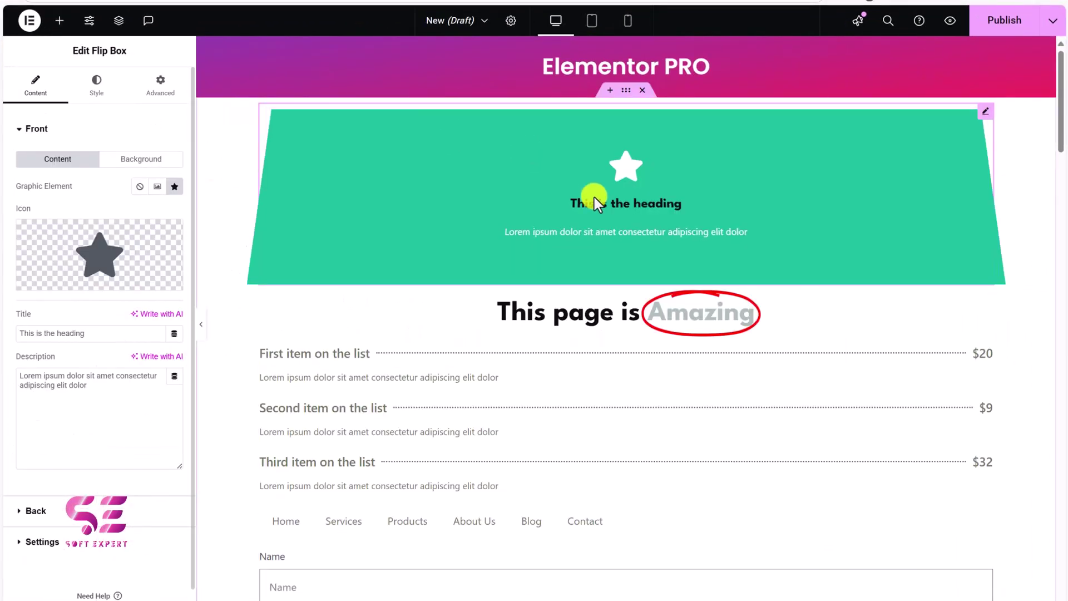
{"action": "mouse_move", "coordinate": [563, 214]}
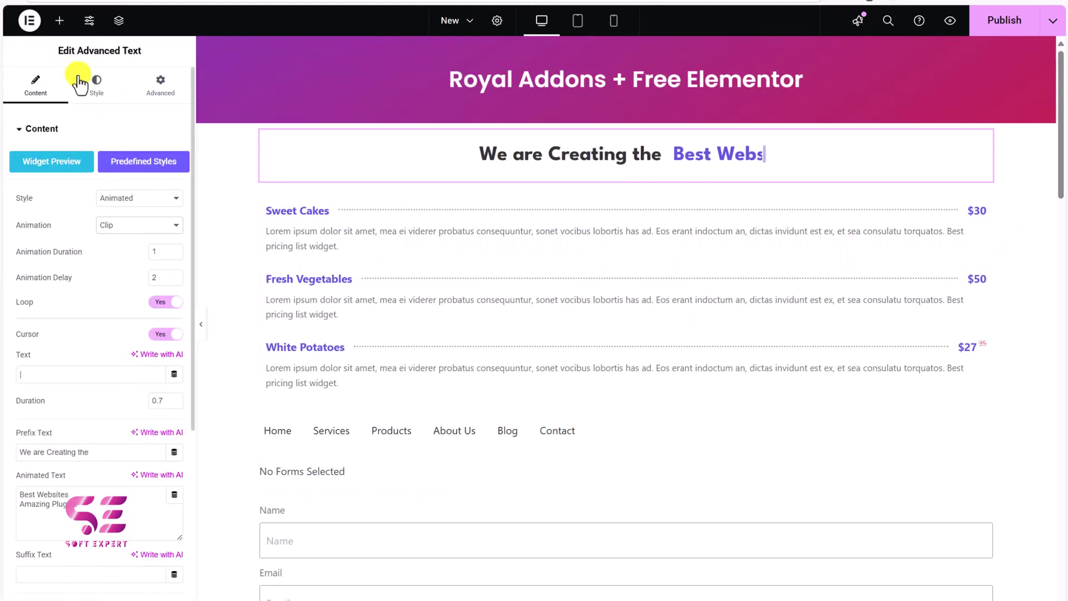
{"action": "left_click", "coordinate": [59, 23]}
{"action": "type", "text": "flip"}
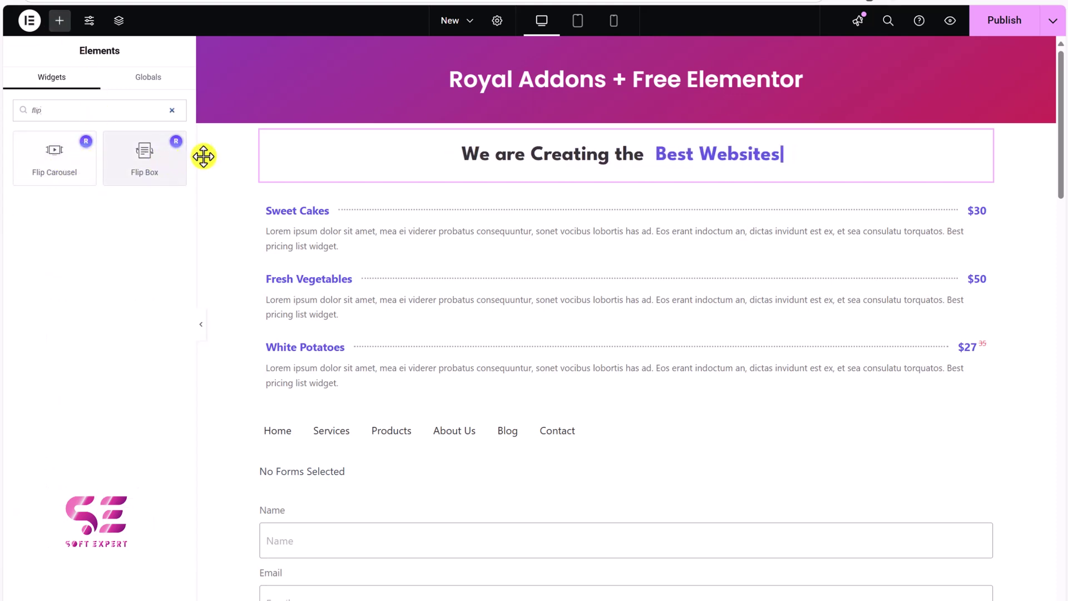
{"action": "left_click_drag", "start_coordinate": [187, 158], "coordinate": [315, 142]}
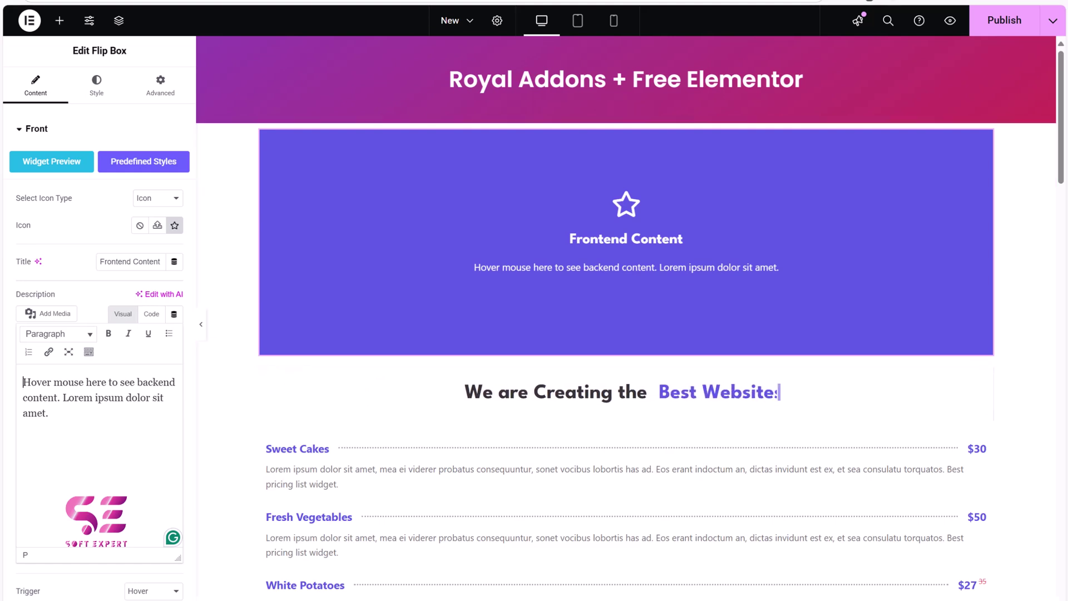
{"action": "mouse_move", "coordinate": [1, 229]}
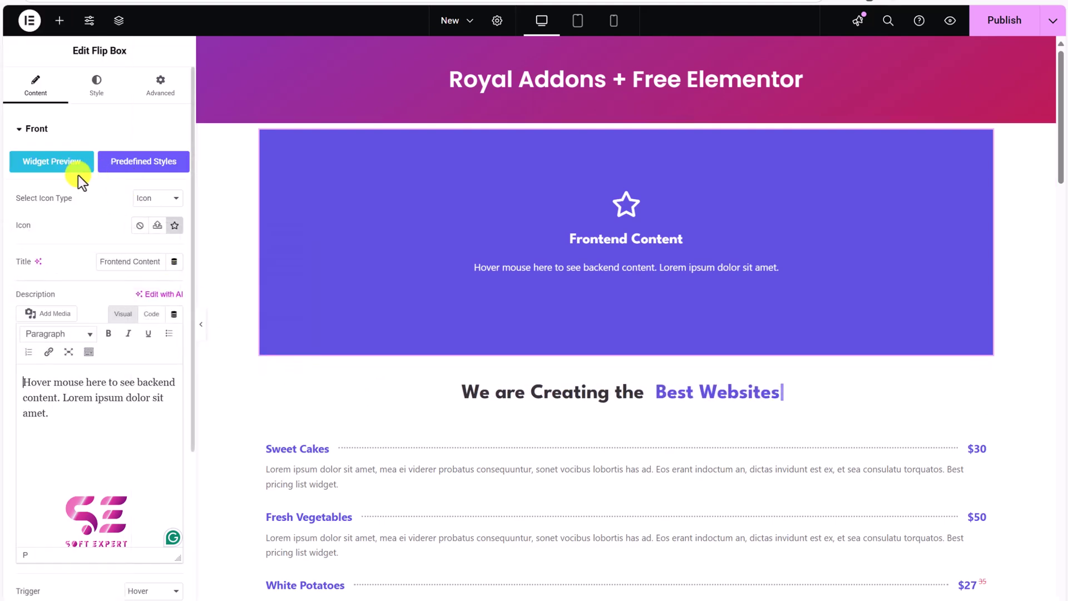
- Browse the predefined Flip Box styles, preview Flip Box v4 Pro, and close the library without inserting a style
{"action": "left_click", "coordinate": [143, 166]}
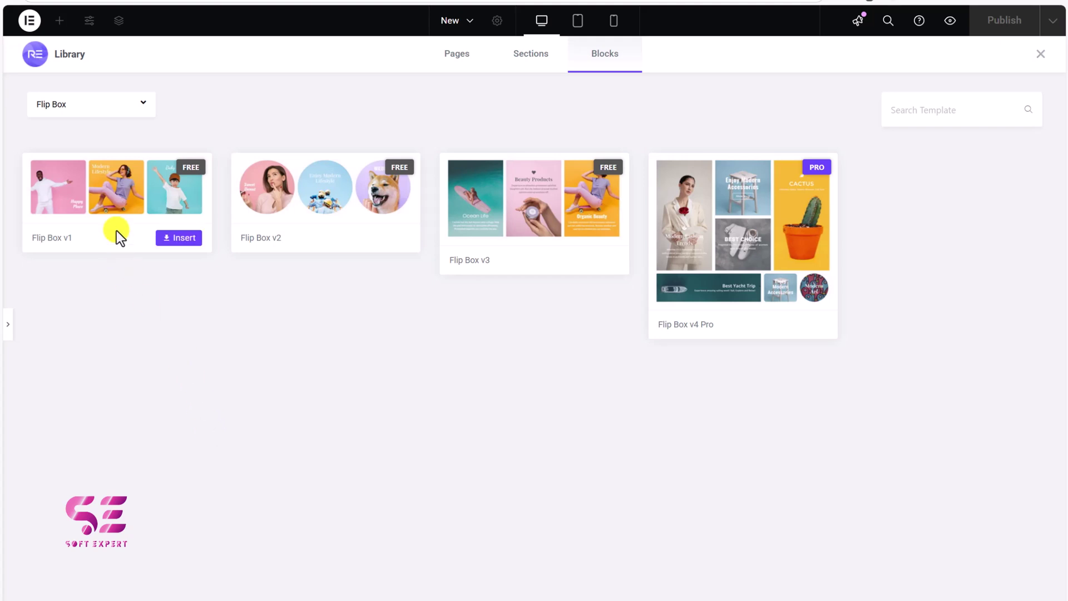
{"action": "mouse_move", "coordinate": [696, 262]}
{"action": "left_click", "coordinate": [743, 239]}
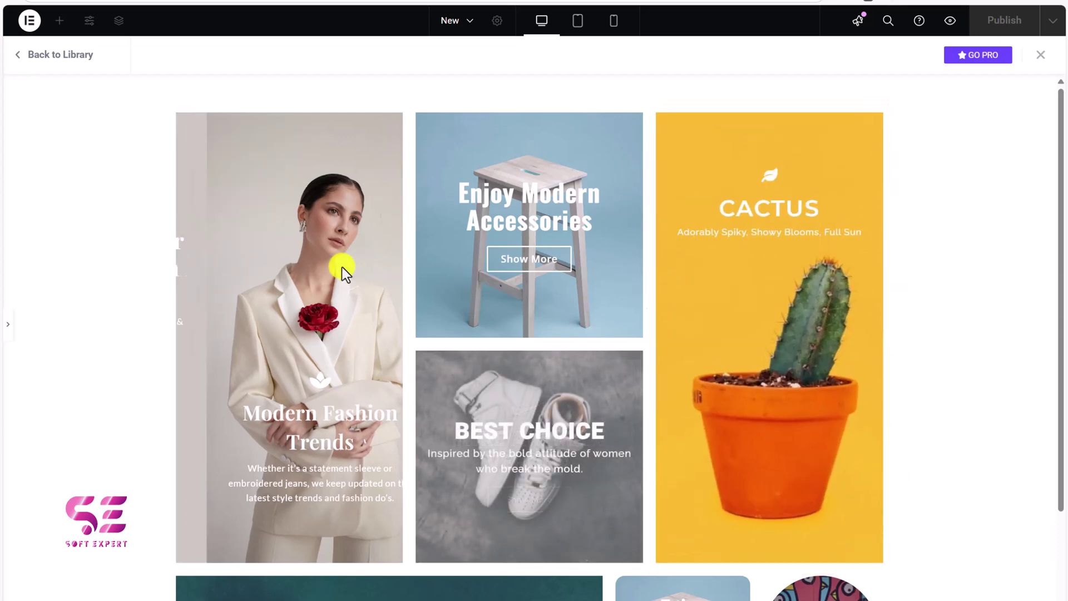
{"action": "scroll", "coordinate": [295, 361], "scroll_direction": "down", "scroll_amount": 4}
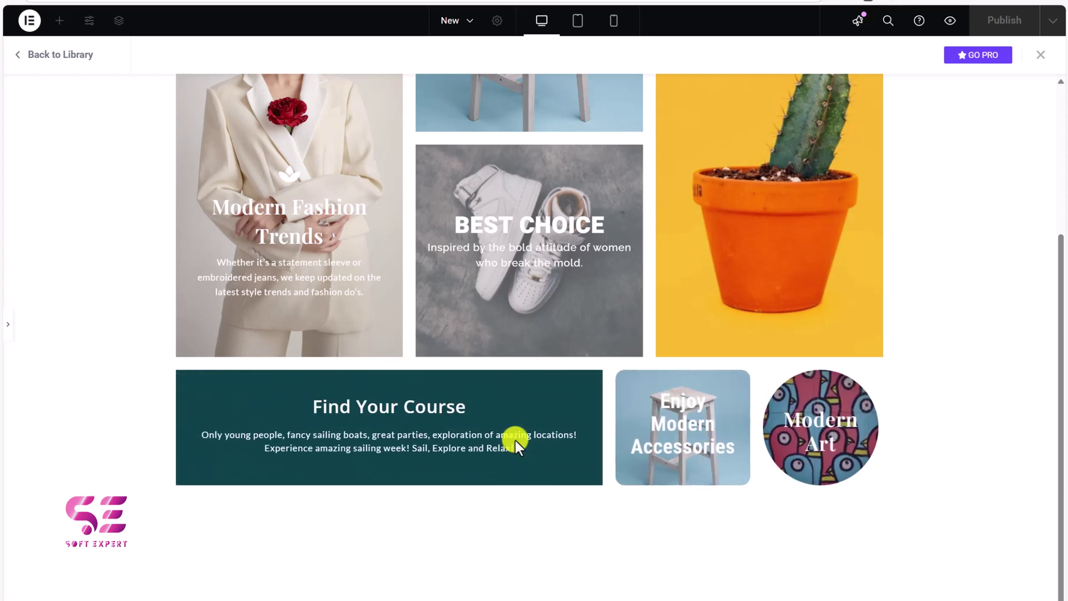
{"action": "left_click", "coordinate": [1041, 56]}
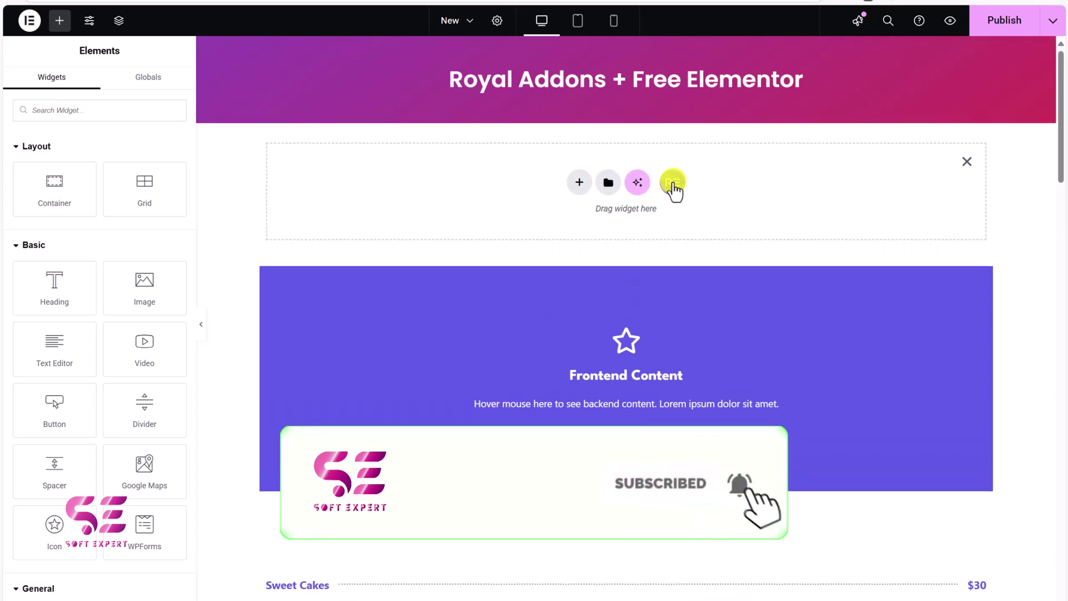
- Open the Royal Addons template library from a new container and look through its Pages, Sections and Blocks
{"action": "left_click", "coordinate": [673, 184]}
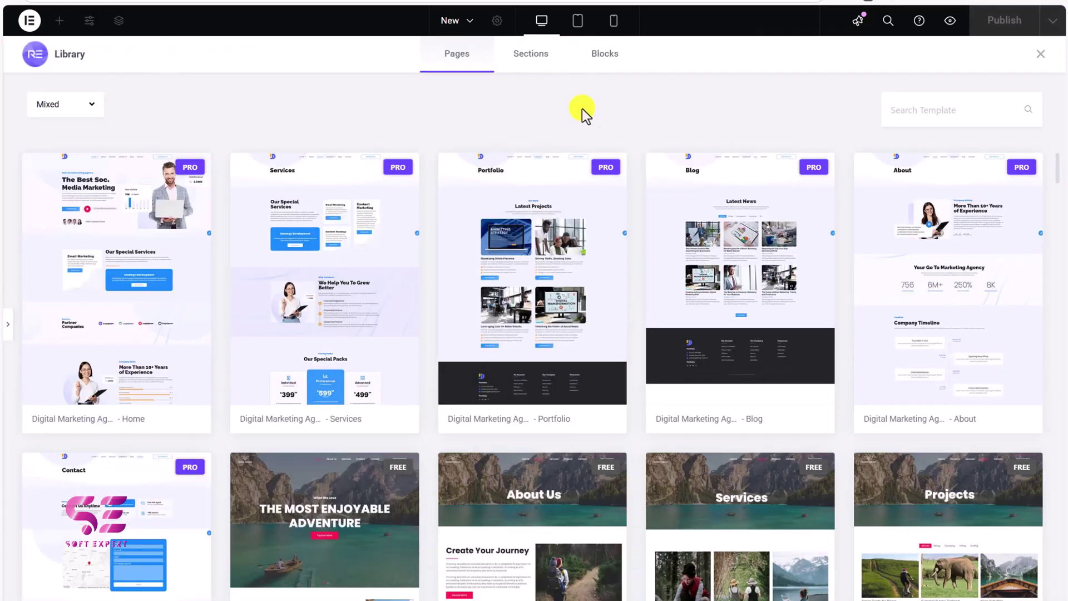
{"action": "scroll", "coordinate": [429, 362], "scroll_direction": "down", "scroll_amount": 3}
{"action": "scroll", "coordinate": [728, 394], "scroll_direction": "up", "scroll_amount": 2}
{"action": "scroll", "coordinate": [728, 399], "scroll_direction": "up", "scroll_amount": 1}
{"action": "left_click", "coordinate": [534, 55]}
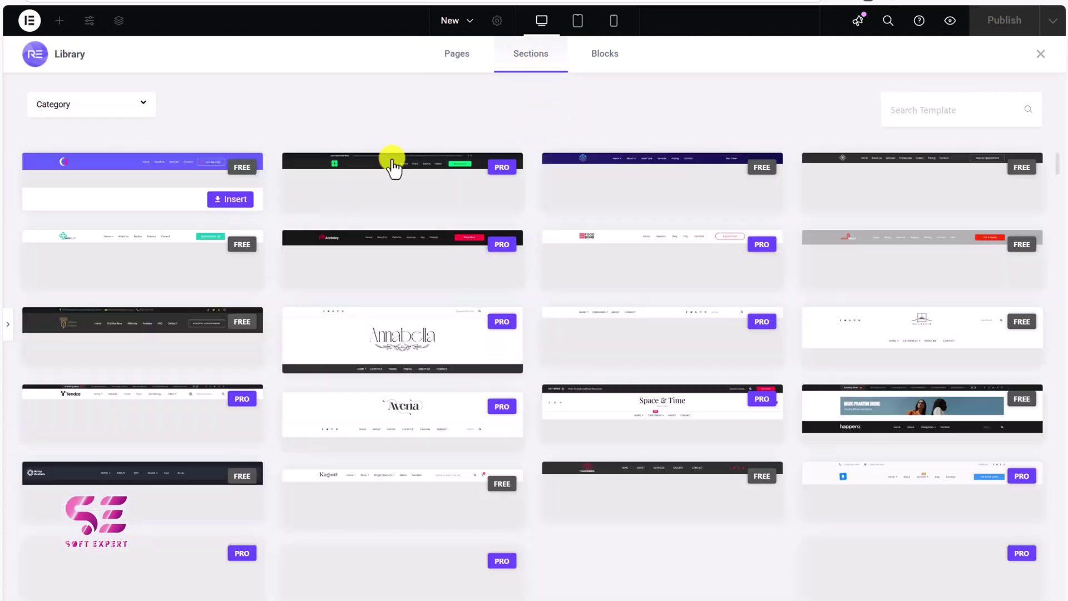
{"action": "left_click", "coordinate": [604, 53]}
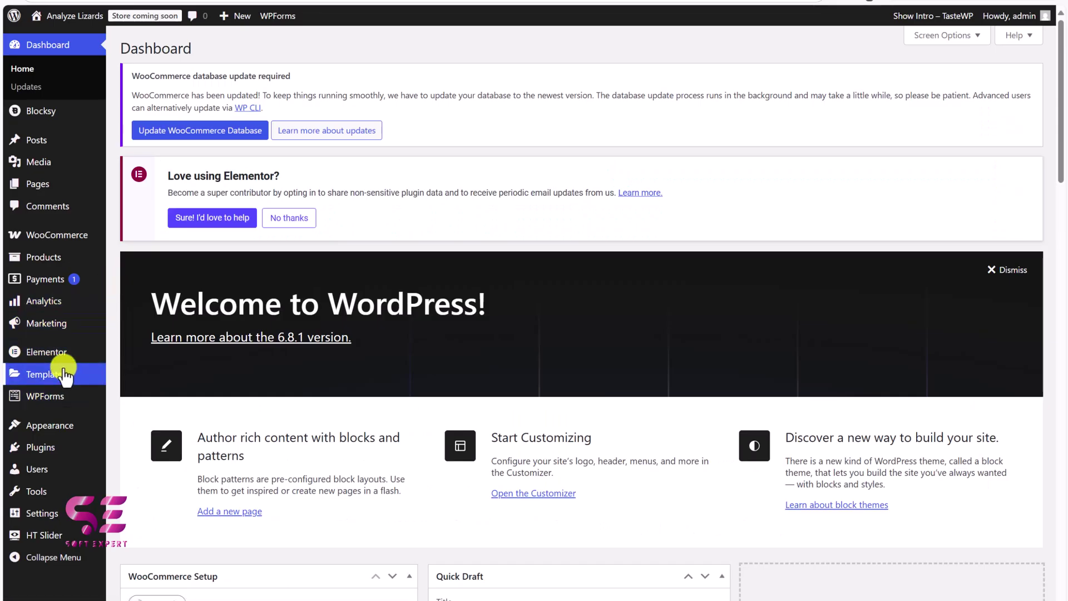
- Open the Theme Builder of Elementor Pro on its site's dashboard and the Royal Addons Theme Builder on the other site
{"action": "mouse_move", "coordinate": [106, 374]}
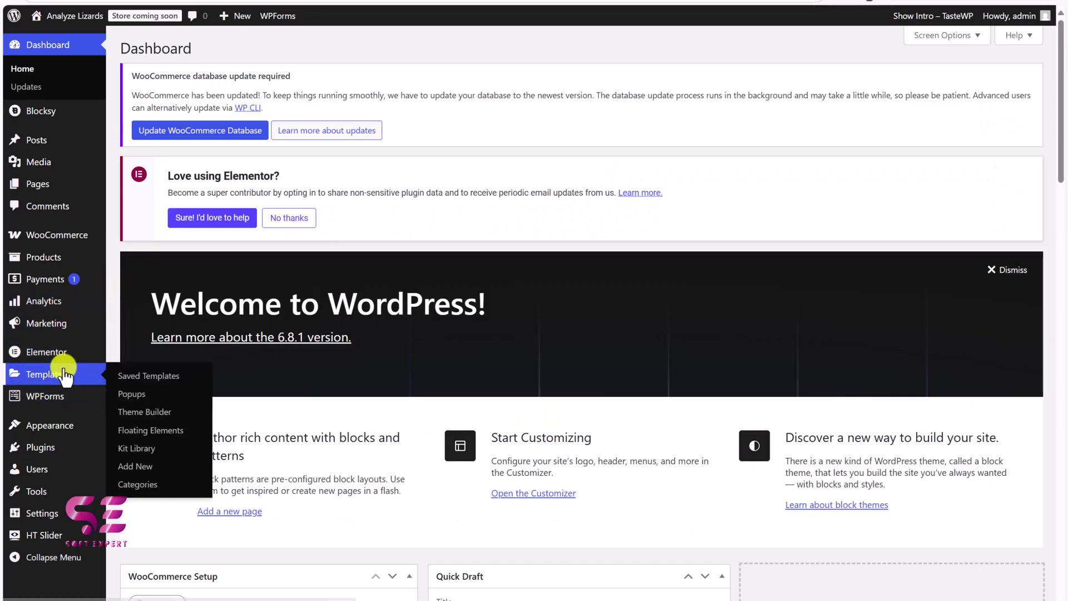
{"action": "left_click", "coordinate": [147, 413]}
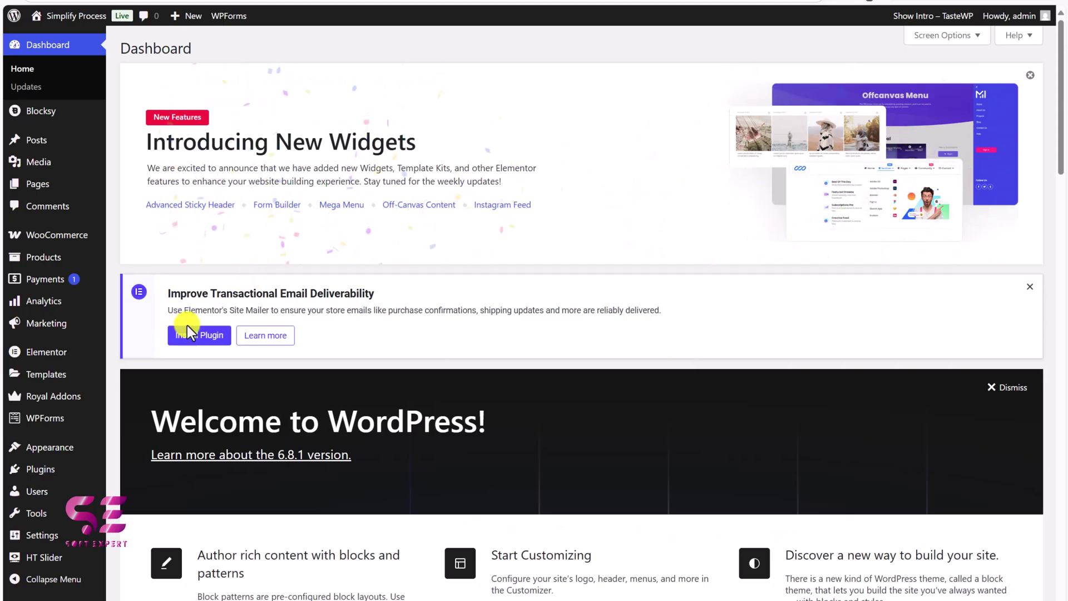
{"action": "mouse_move", "coordinate": [105, 398]}
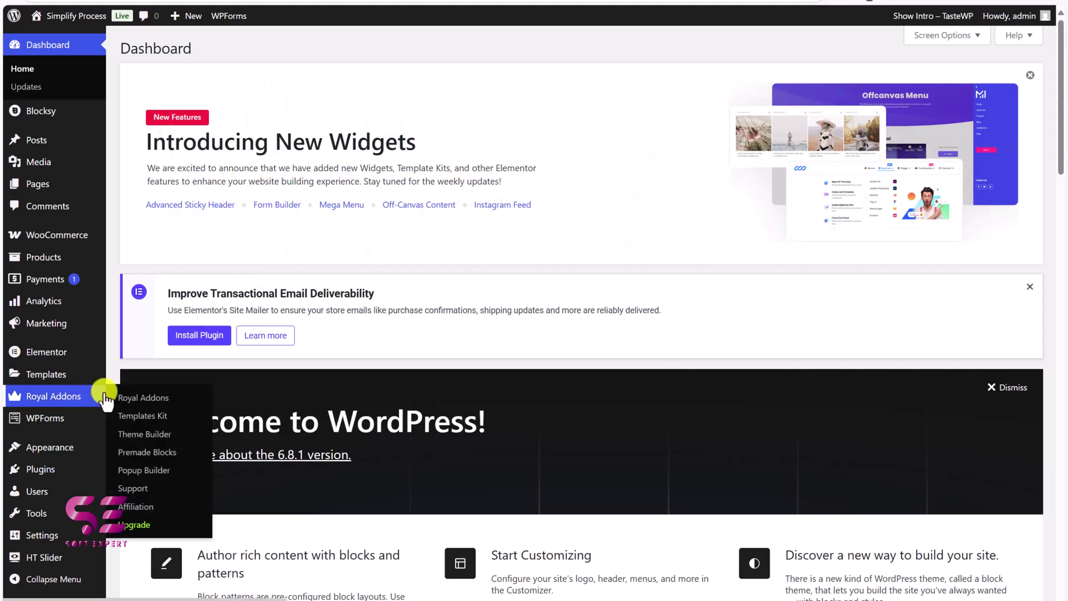
{"action": "left_click", "coordinate": [142, 435]}
{"action": "scroll", "coordinate": [323, 397], "scroll_direction": "down", "scroll_amount": 2}
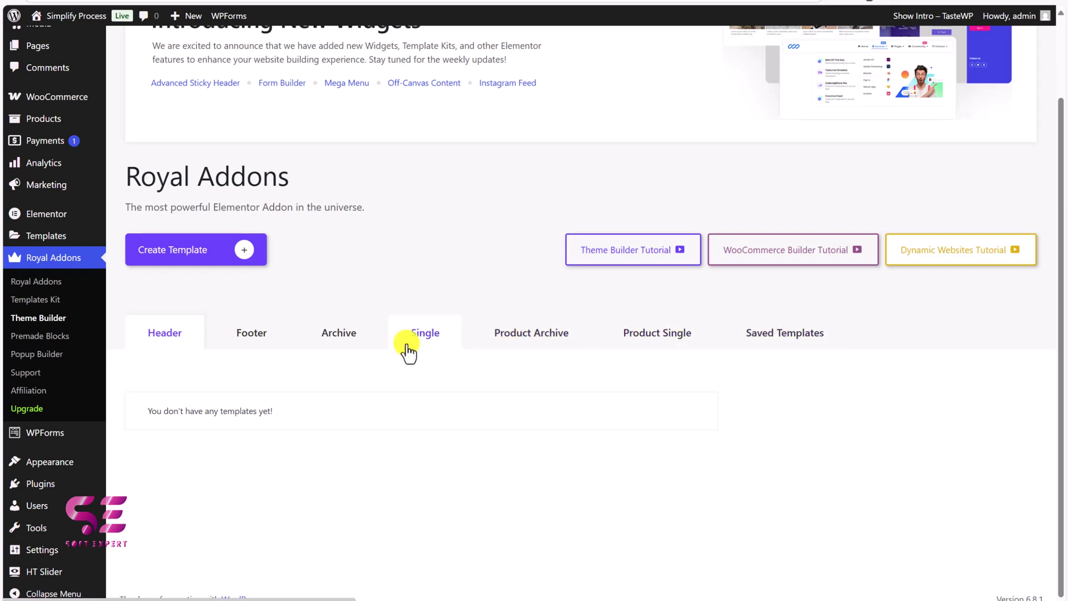
- Look at the site parts in the Elementor Pro Theme Builder for comparison, and return to the Royal Addons Theme Builder
{"action": "key", "text": "alt+Tab"}
{"action": "left_click", "coordinate": [449, 228]}
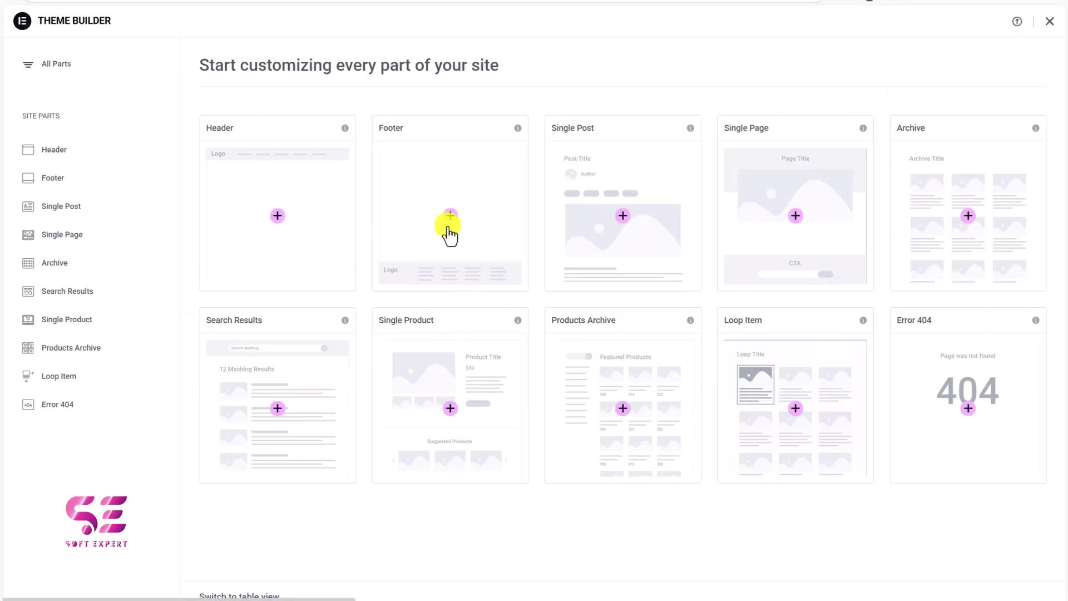
{"action": "key", "text": "alt+Tab"}
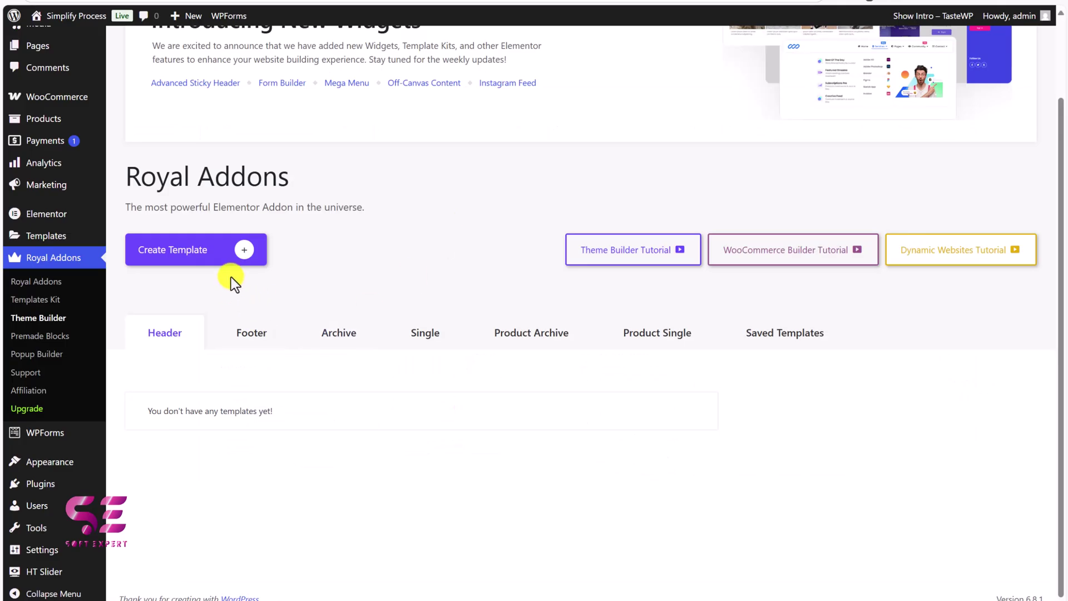
- Create a header template named "Custom header" and save its display condition as Entire Site
{"action": "scroll", "coordinate": [250, 339], "scroll_direction": "up", "scroll_amount": 2}
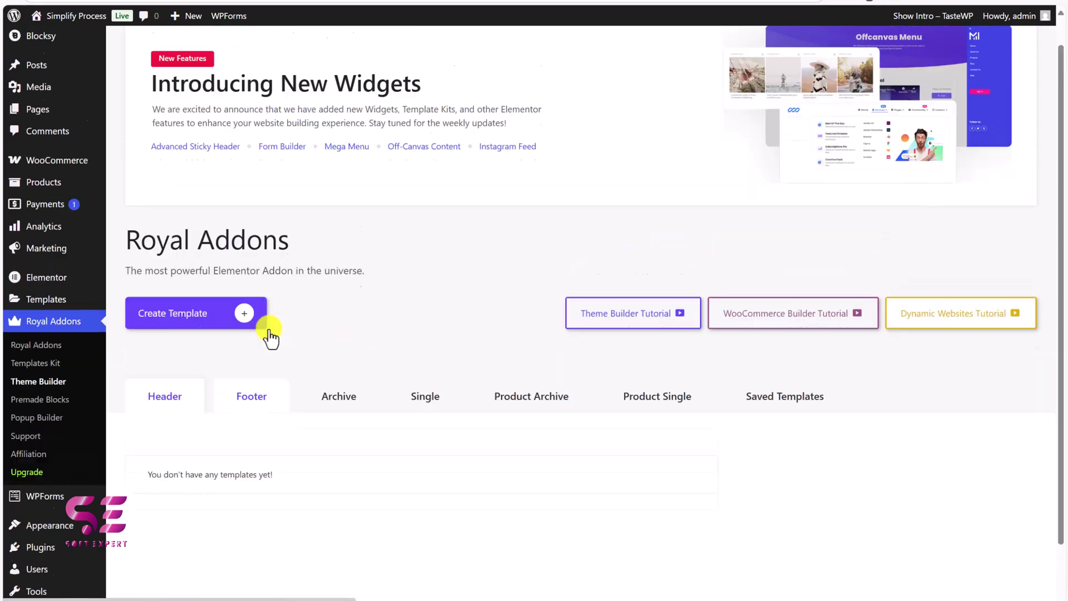
{"action": "left_click", "coordinate": [200, 354]}
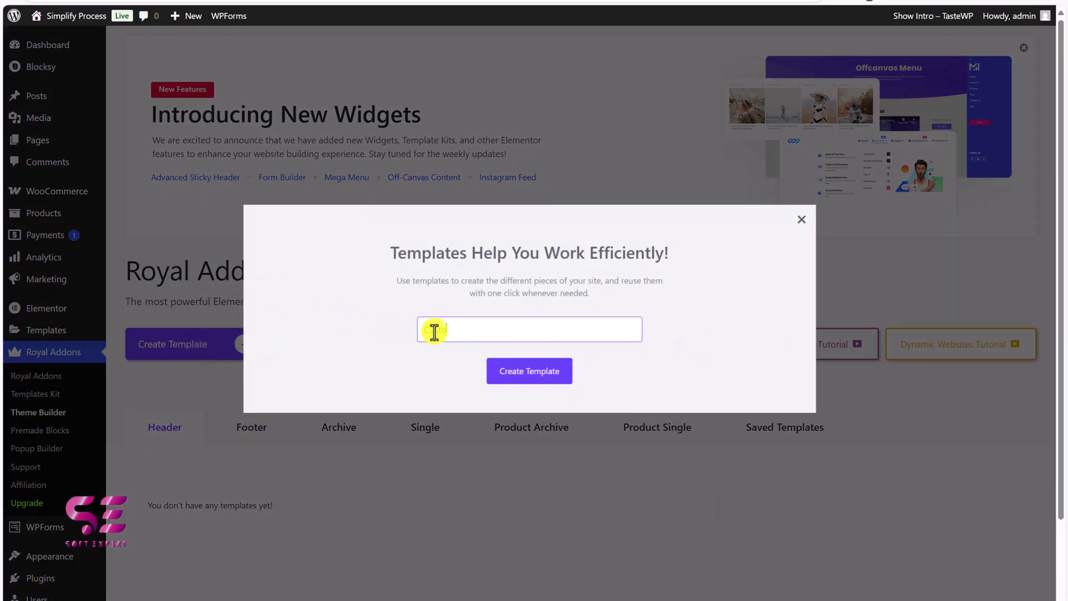
{"action": "left_click", "coordinate": [526, 376]}
{"action": "left_click", "coordinate": [526, 352]}
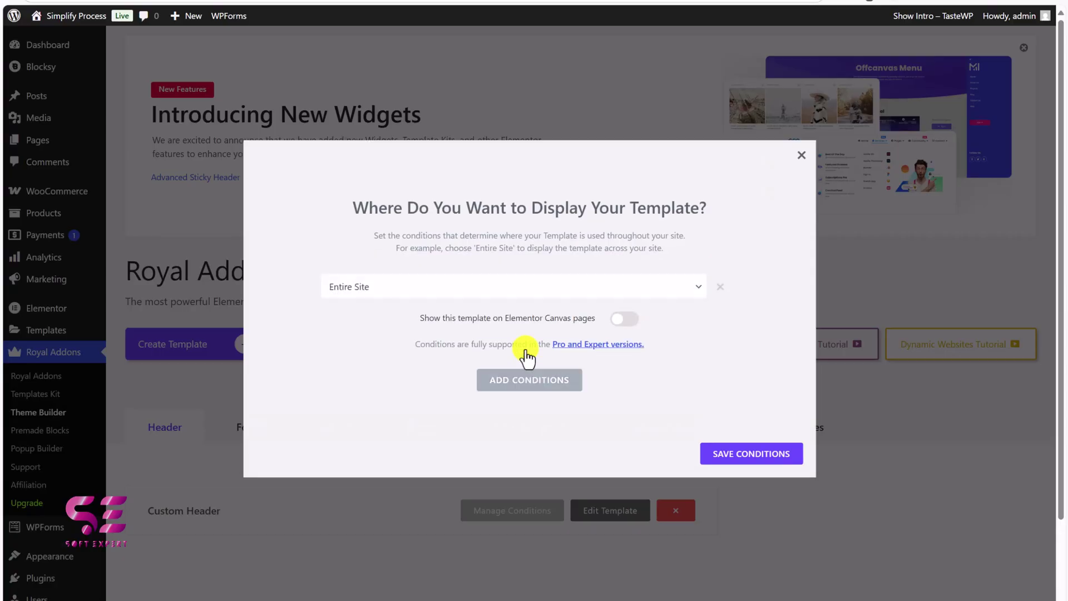
{"action": "left_click", "coordinate": [724, 454]}
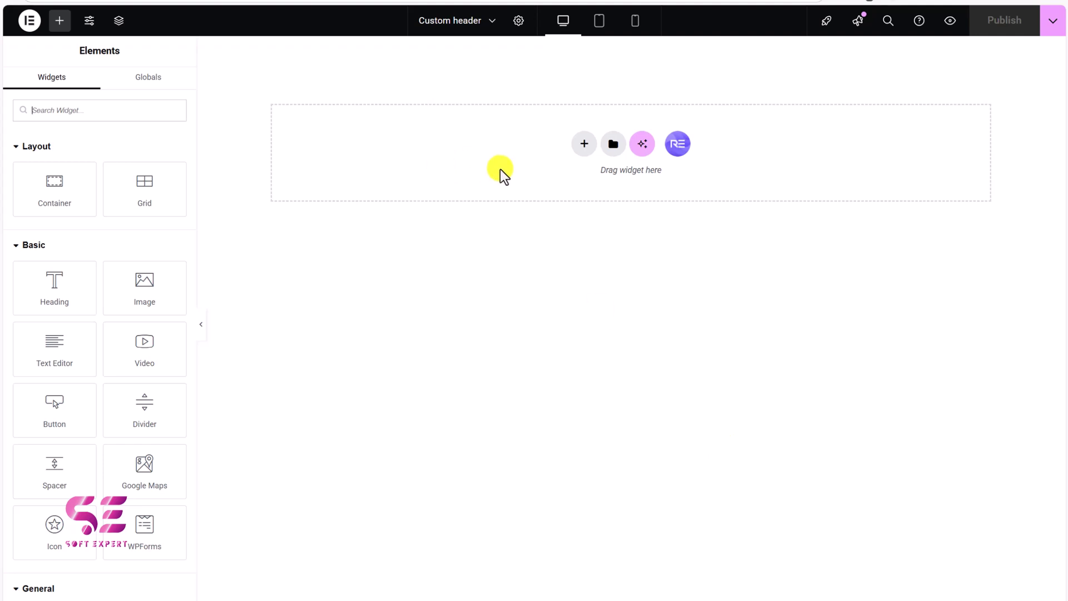
- Insert the free TechCar header with the dark menu bar from the Royal Addons section library into the Custom header template
{"action": "left_click", "coordinate": [678, 145]}
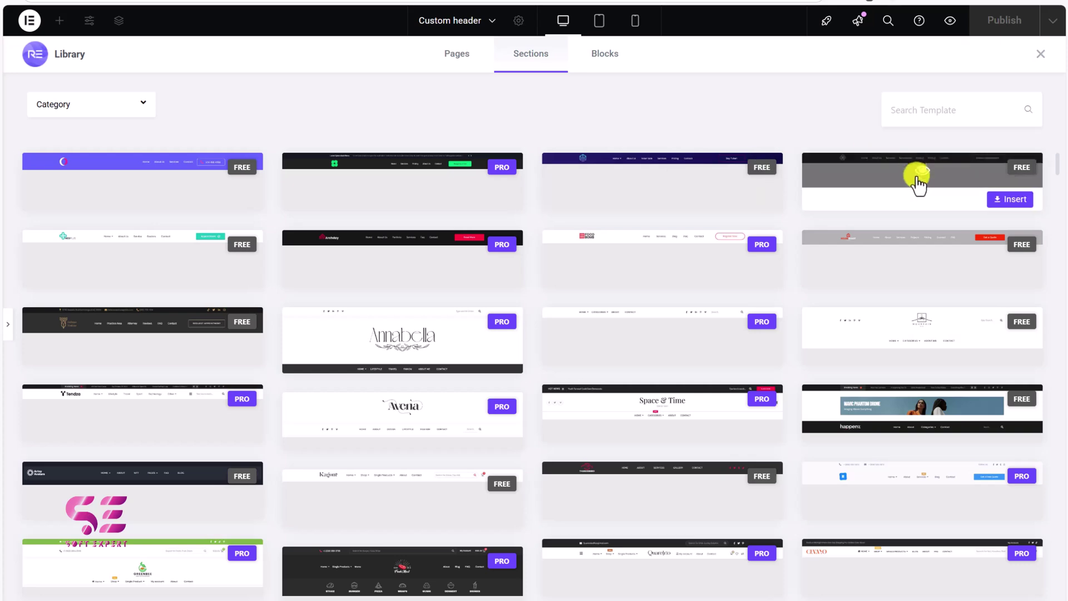
{"action": "scroll", "coordinate": [641, 299], "scroll_direction": "down", "scroll_amount": 1}
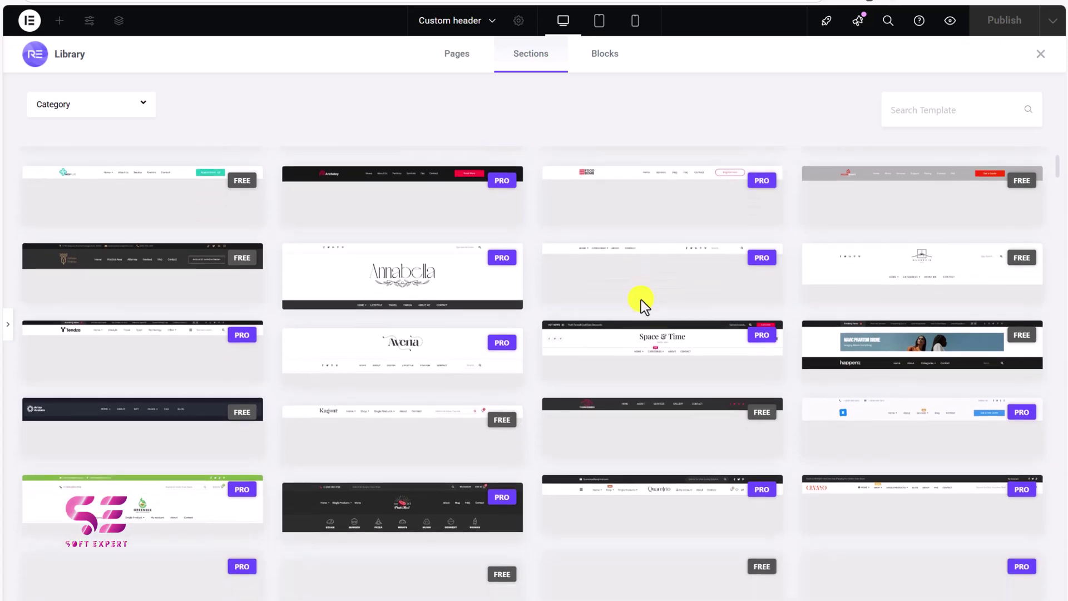
{"action": "scroll", "coordinate": [641, 299], "scroll_direction": "down", "scroll_amount": 4}
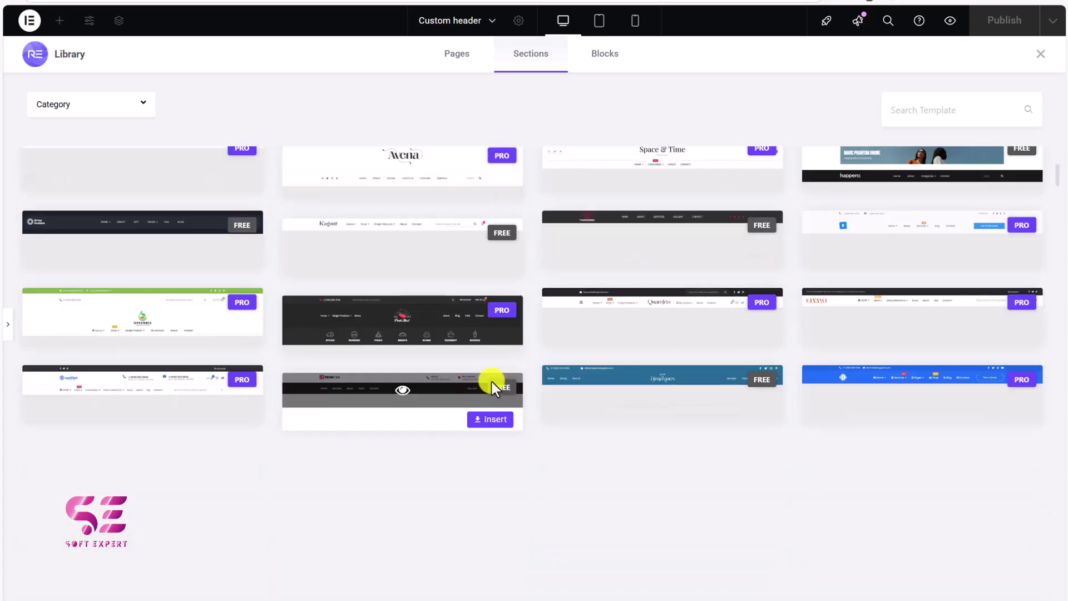
{"action": "left_click", "coordinate": [485, 421]}
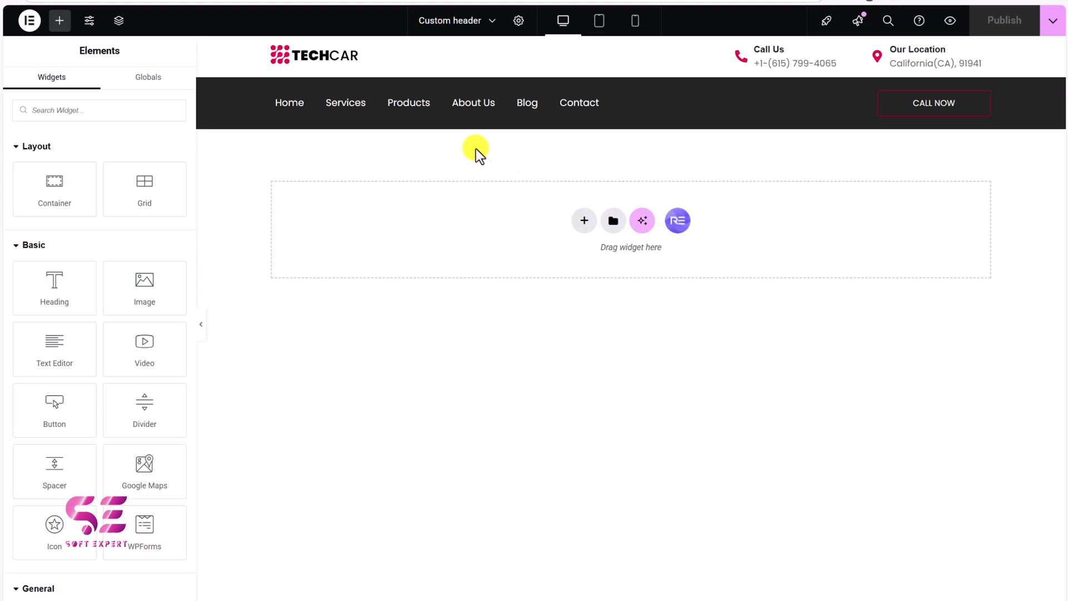
- Make the dark menu bar section of the header sticky with the position type Stick on Scroll
{"action": "left_click", "coordinate": [632, 75]}
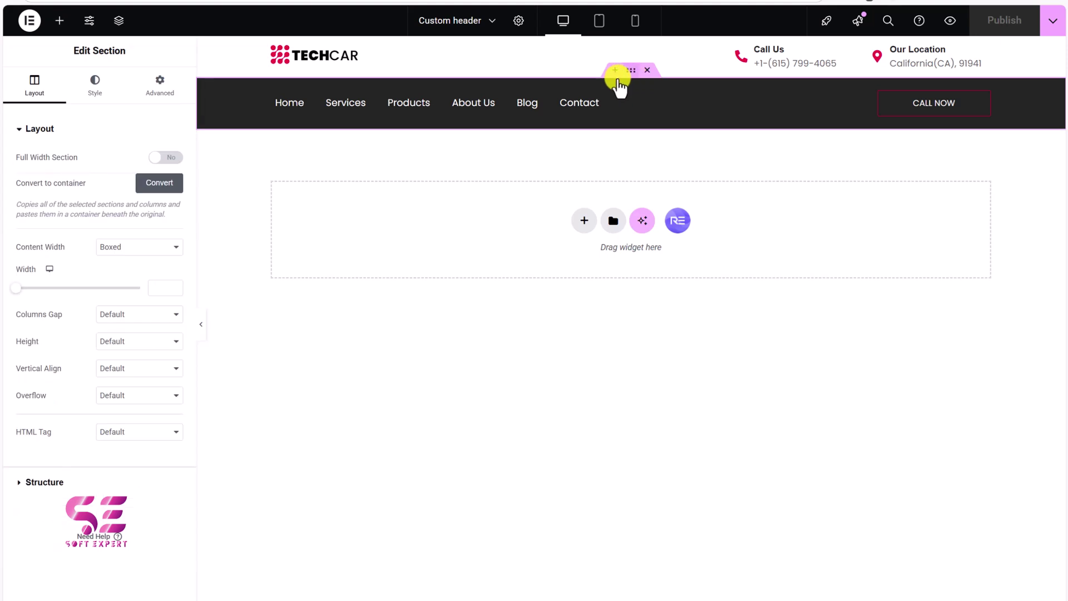
{"action": "left_click", "coordinate": [146, 102]}
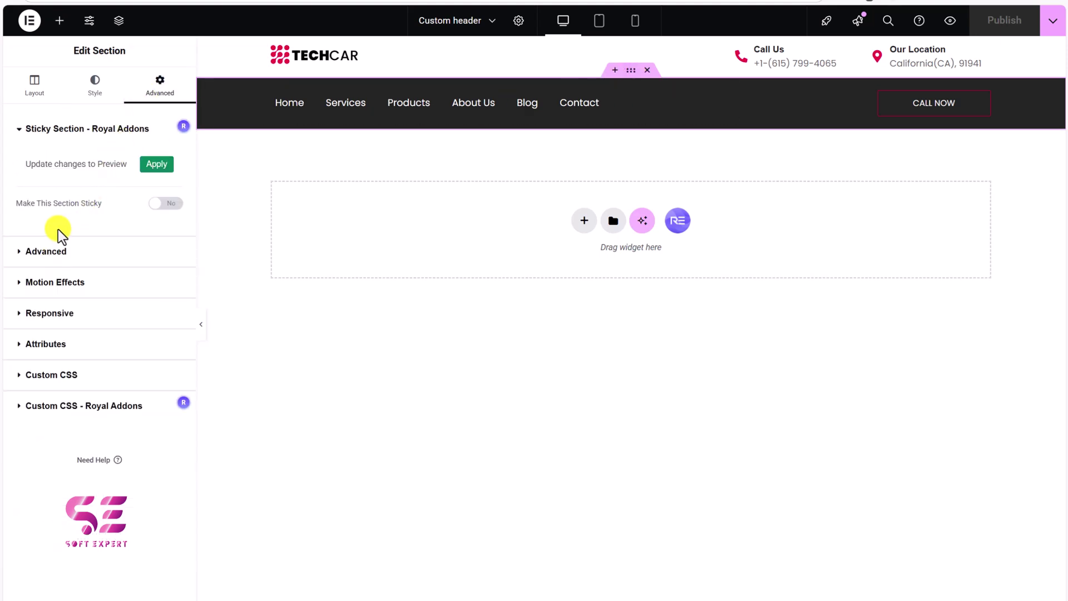
{"action": "left_click", "coordinate": [167, 204]}
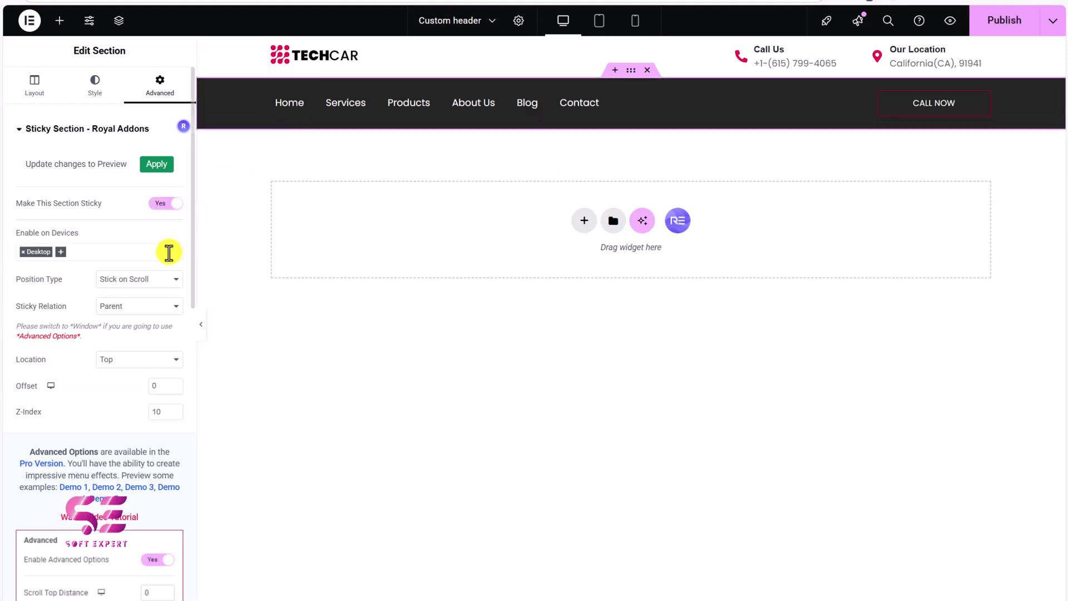
{"action": "left_click", "coordinate": [148, 284]}
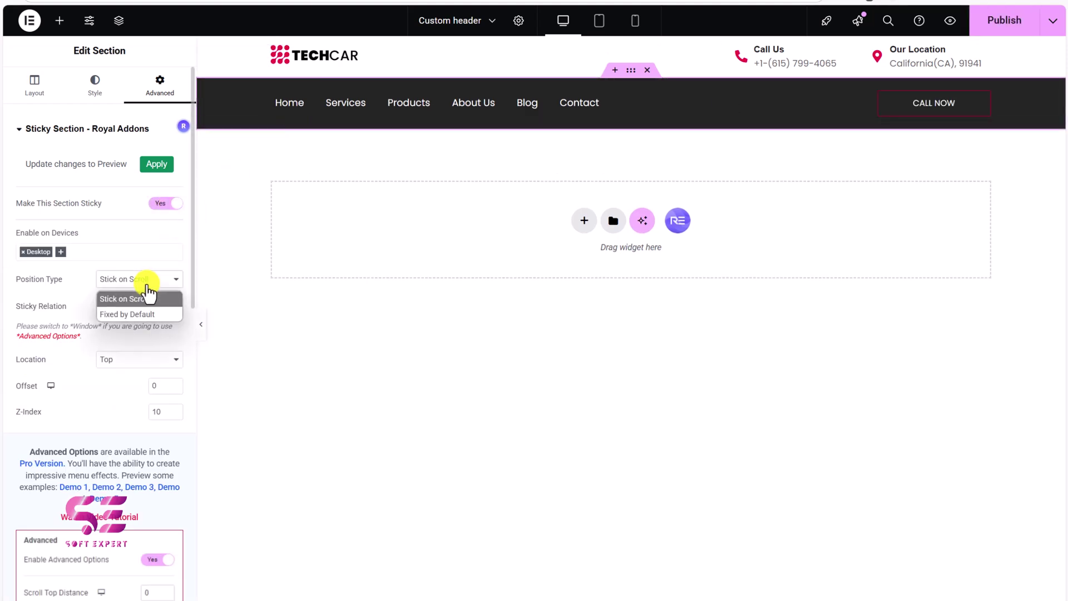
{"action": "left_click", "coordinate": [148, 286]}
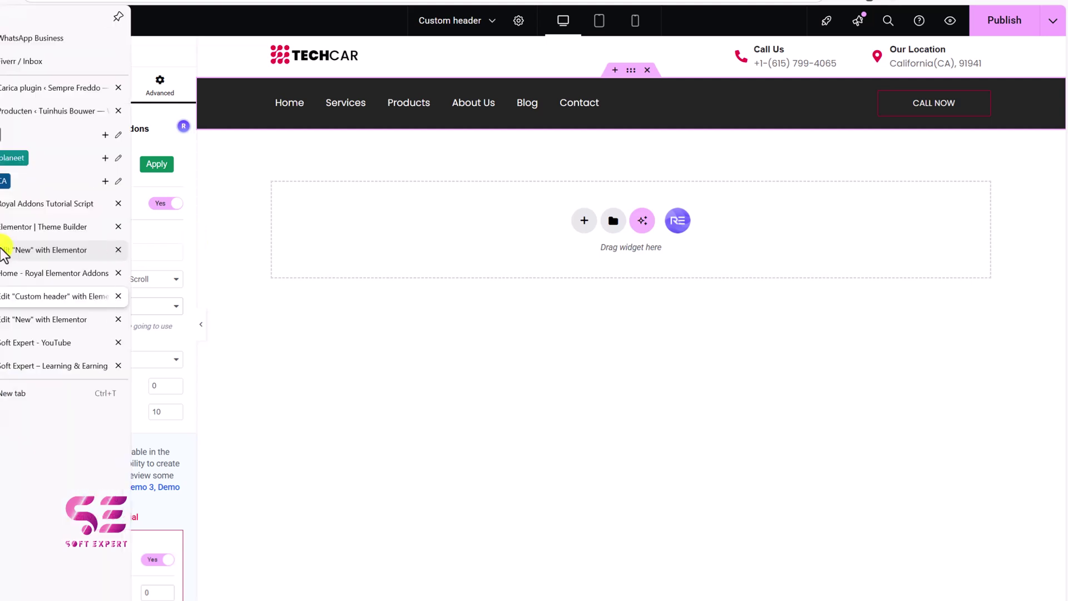
- Switch to the Elementor Pro page editor and examine the Advanced settings of the "Elementor PRO" heading
{"action": "left_click", "coordinate": [6, 252]}
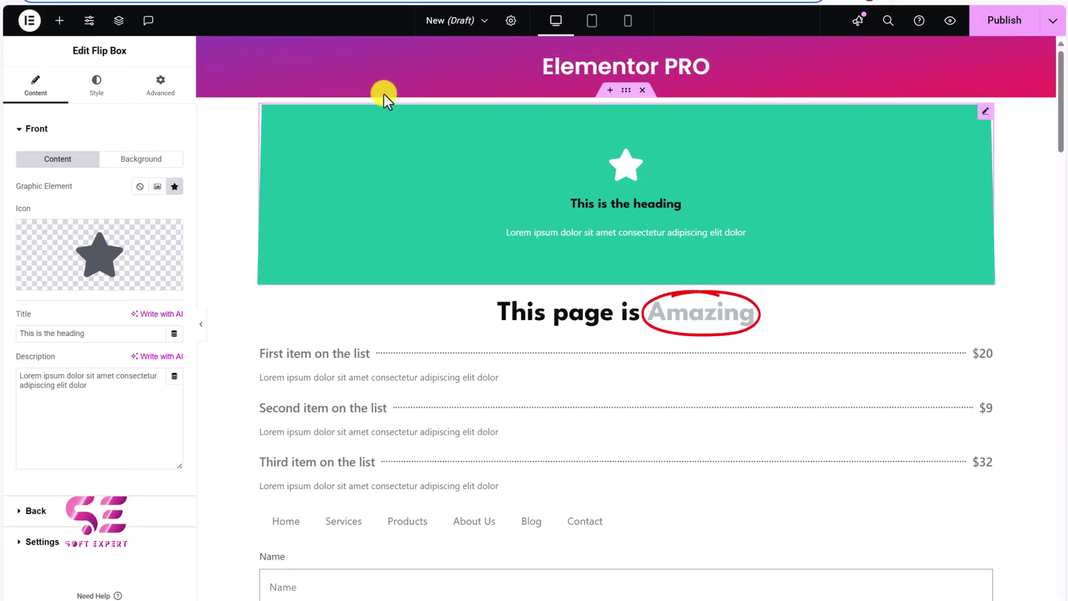
{"action": "left_click", "coordinate": [487, 68]}
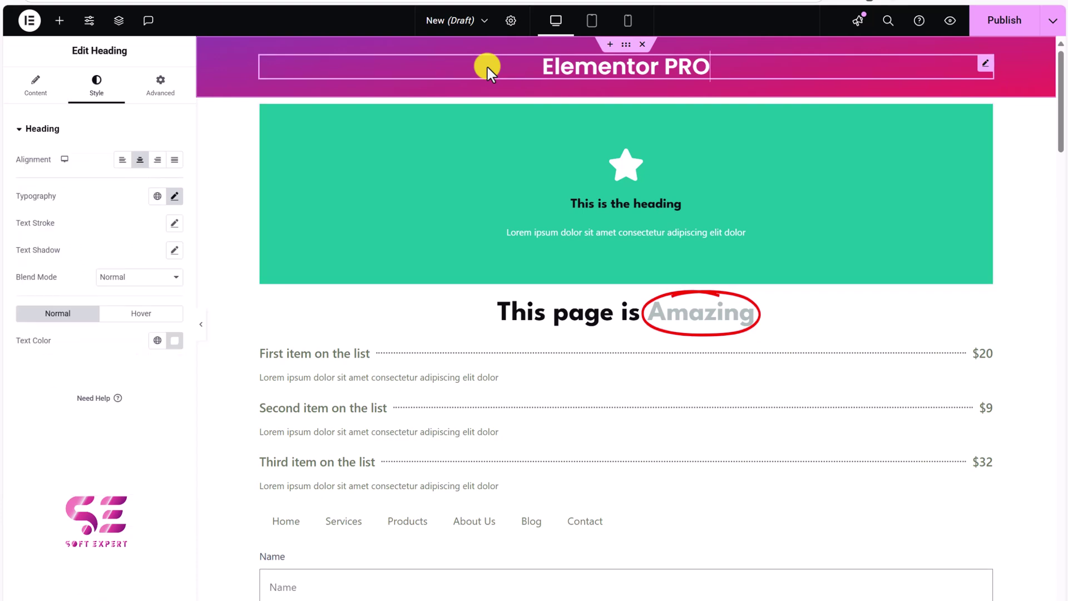
{"action": "left_click", "coordinate": [163, 100]}
{"action": "scroll", "coordinate": [122, 396], "scroll_direction": "down", "scroll_amount": 5}
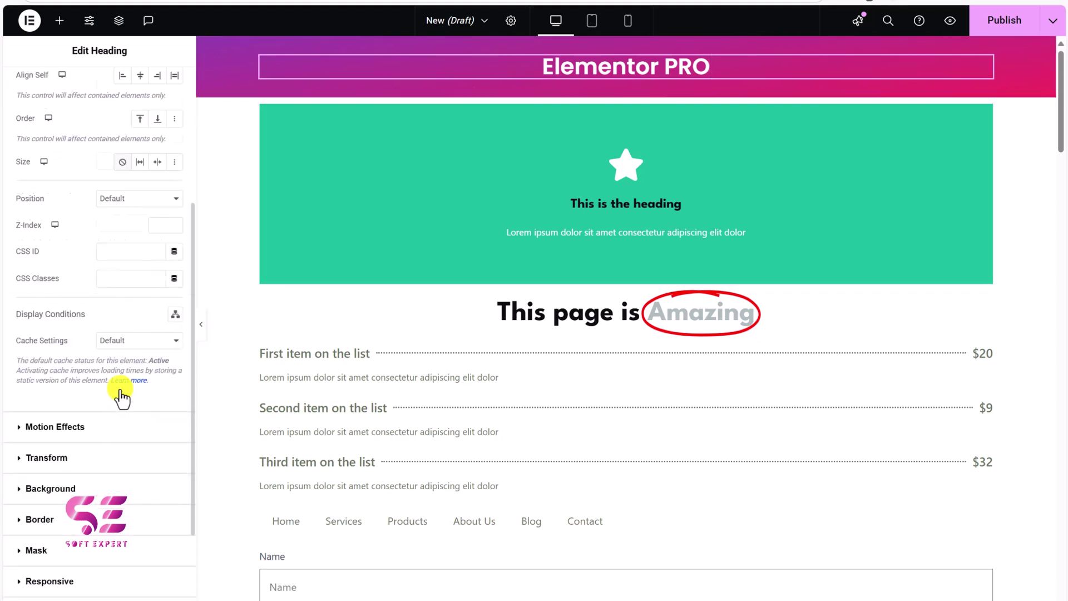
{"action": "left_click", "coordinate": [64, 518]}
{"action": "left_click", "coordinate": [69, 445]}
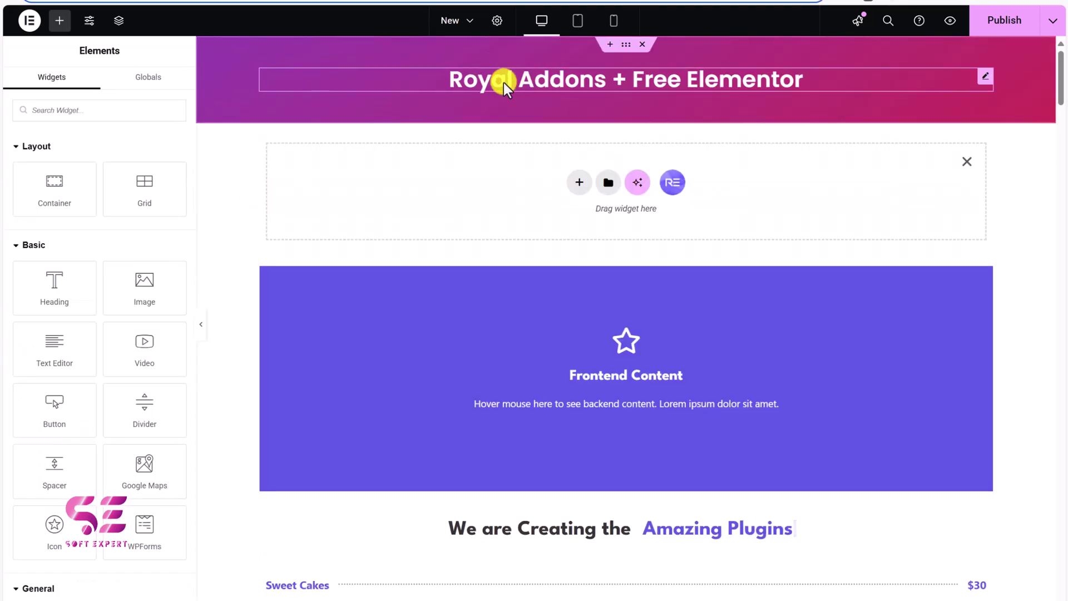
- Compare the Custom CSS and Custom CSS - Royal Addons settings of the "Royal Addons + Free Elementor" heading
{"action": "left_click", "coordinate": [503, 82]}
{"action": "left_click", "coordinate": [160, 87]}
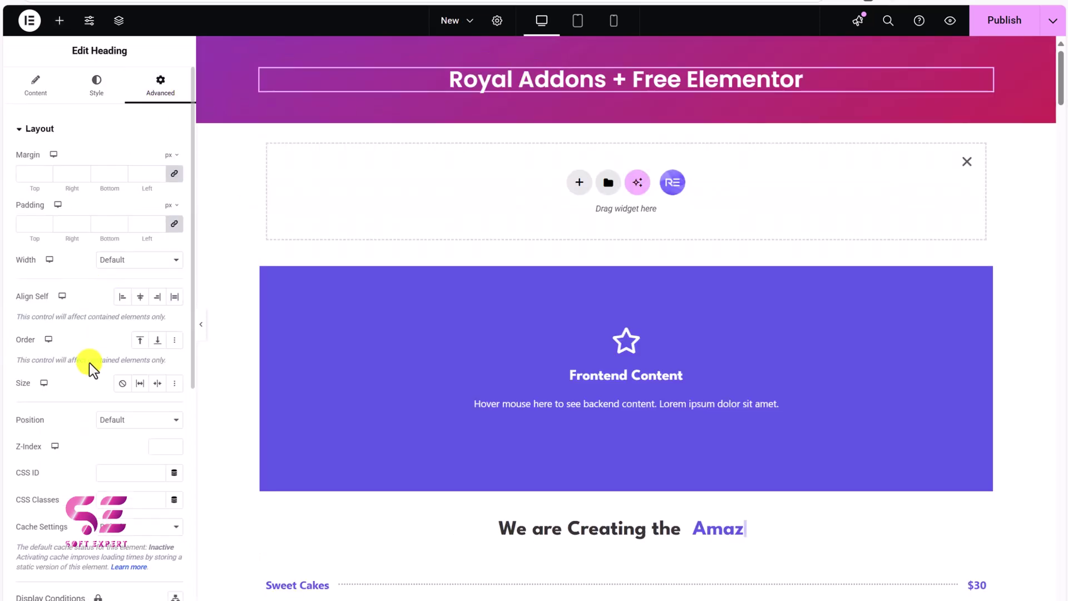
{"action": "scroll", "coordinate": [88, 353], "scroll_direction": "down", "scroll_amount": 6}
{"action": "left_click", "coordinate": [56, 488]}
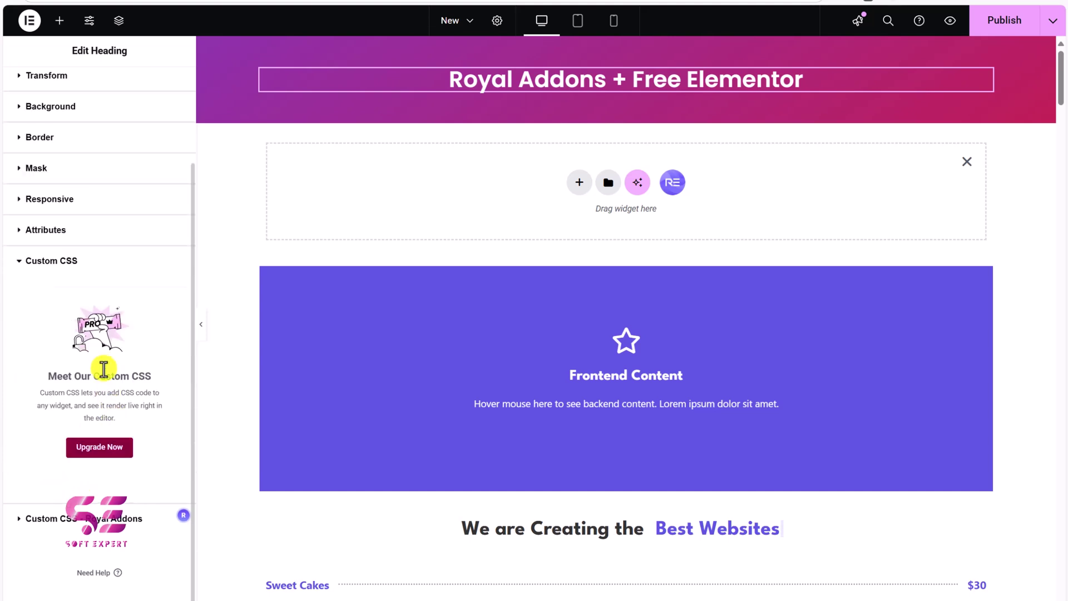
{"action": "left_click", "coordinate": [79, 517]}
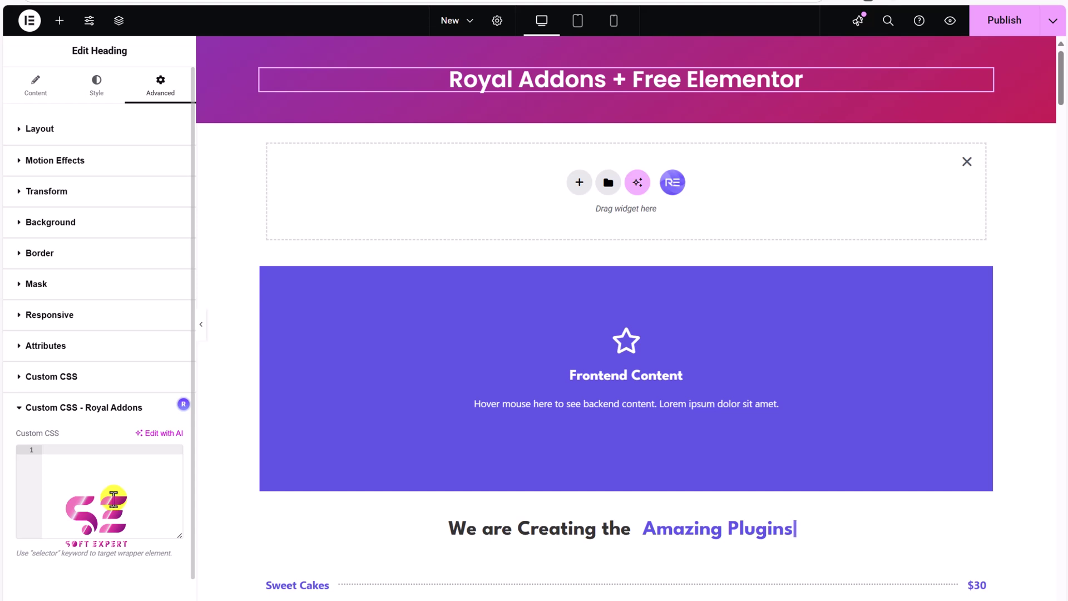
{"action": "left_click", "coordinate": [103, 519]}
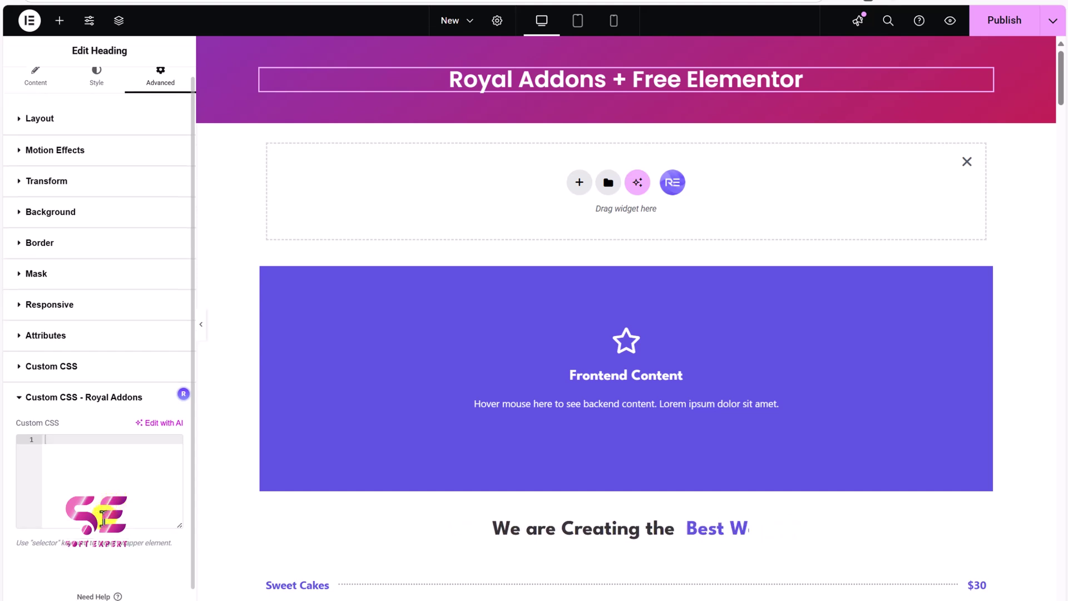
{"action": "scroll", "coordinate": [103, 519], "scroll_direction": "up", "scroll_amount": 1}
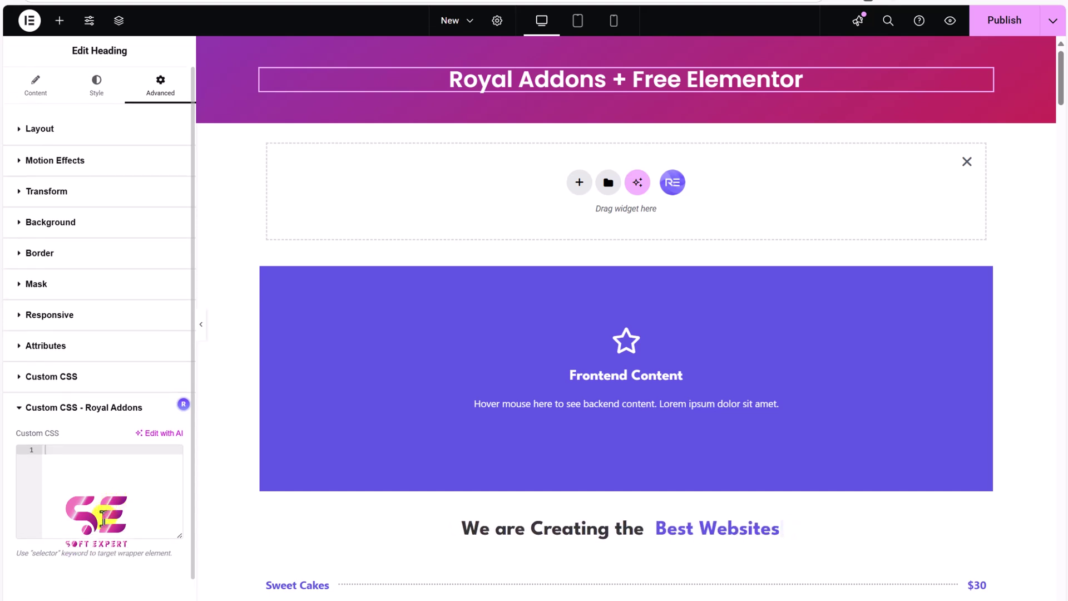
- Look through the Royal Addons widgets in the element library of the free Elementor page
{"action": "left_click", "coordinate": [64, 25]}
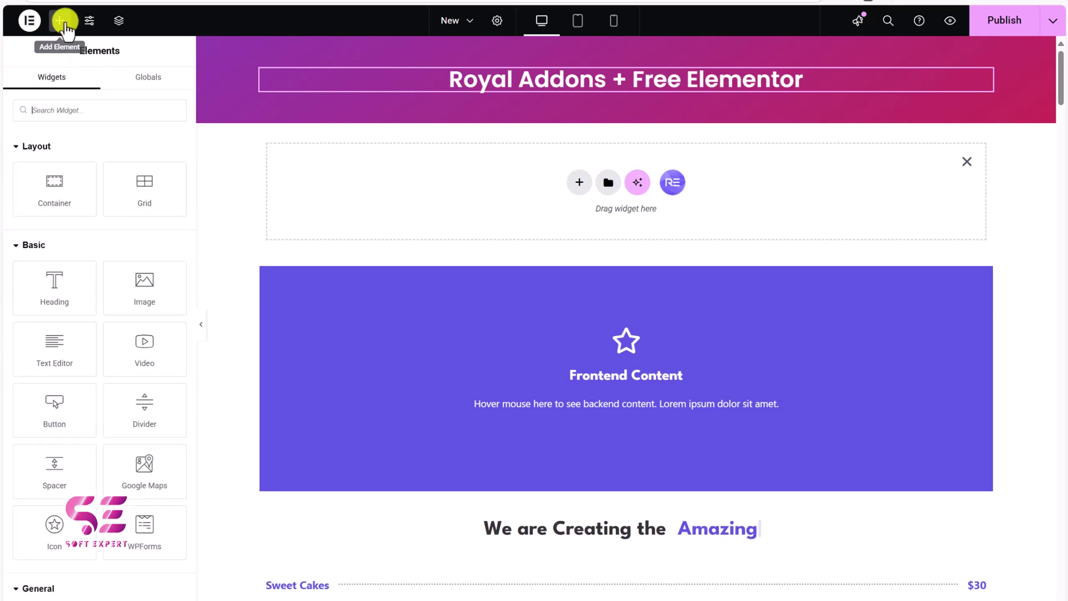
{"action": "scroll", "coordinate": [126, 248], "scroll_direction": "down", "scroll_amount": 10}
{"action": "scroll", "coordinate": [228, 117], "scroll_direction": "down", "scroll_amount": 8}
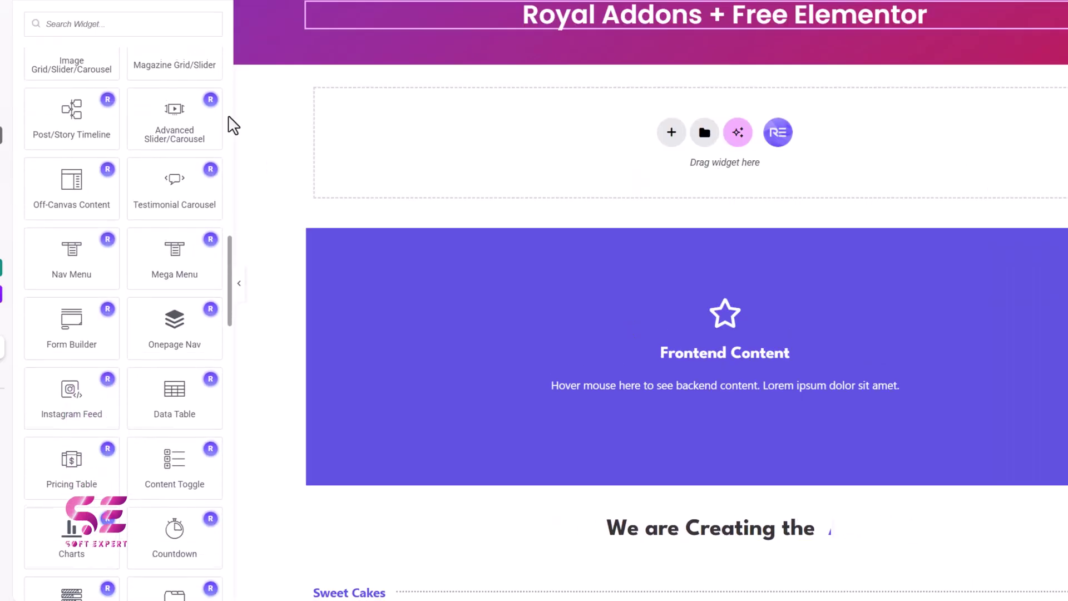
{"action": "scroll", "coordinate": [233, 125], "scroll_direction": "down", "scroll_amount": 6}
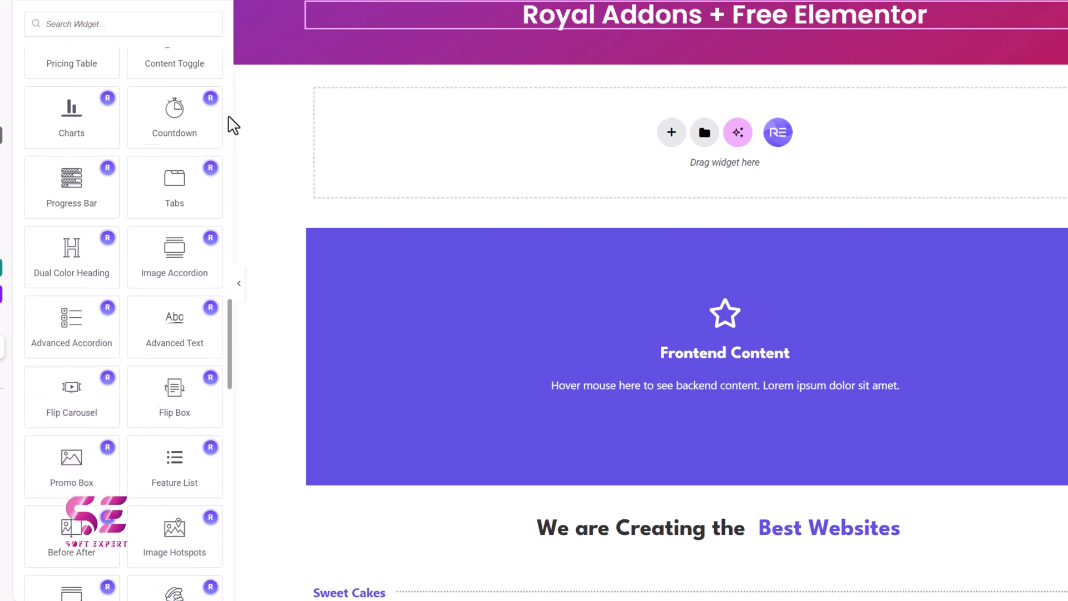
{"action": "scroll", "coordinate": [232, 125], "scroll_direction": "down", "scroll_amount": 5}
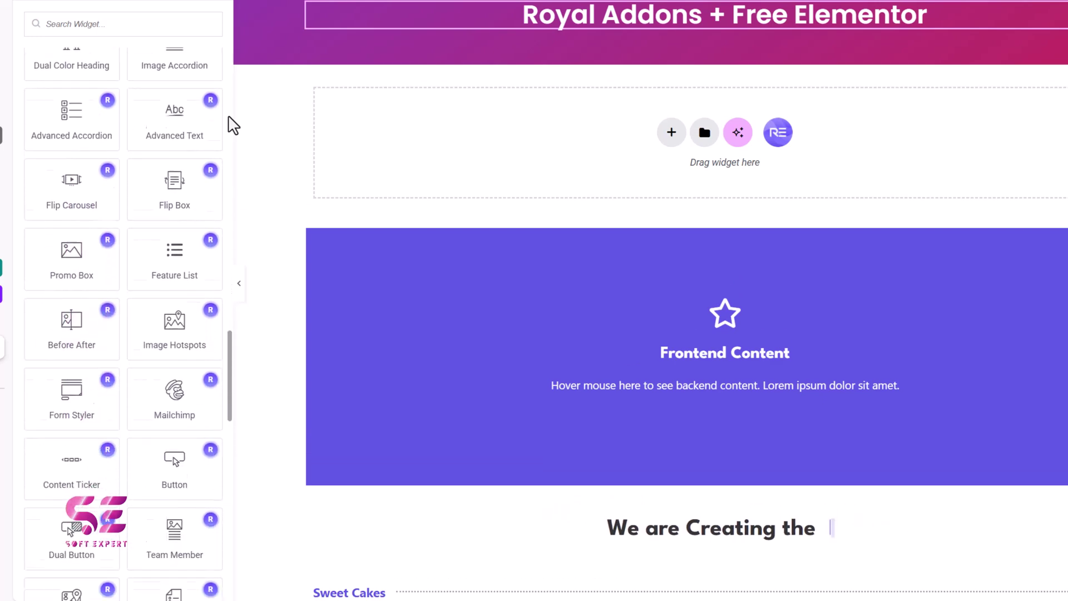
{"action": "scroll", "coordinate": [233, 125], "scroll_direction": "down", "scroll_amount": 5}
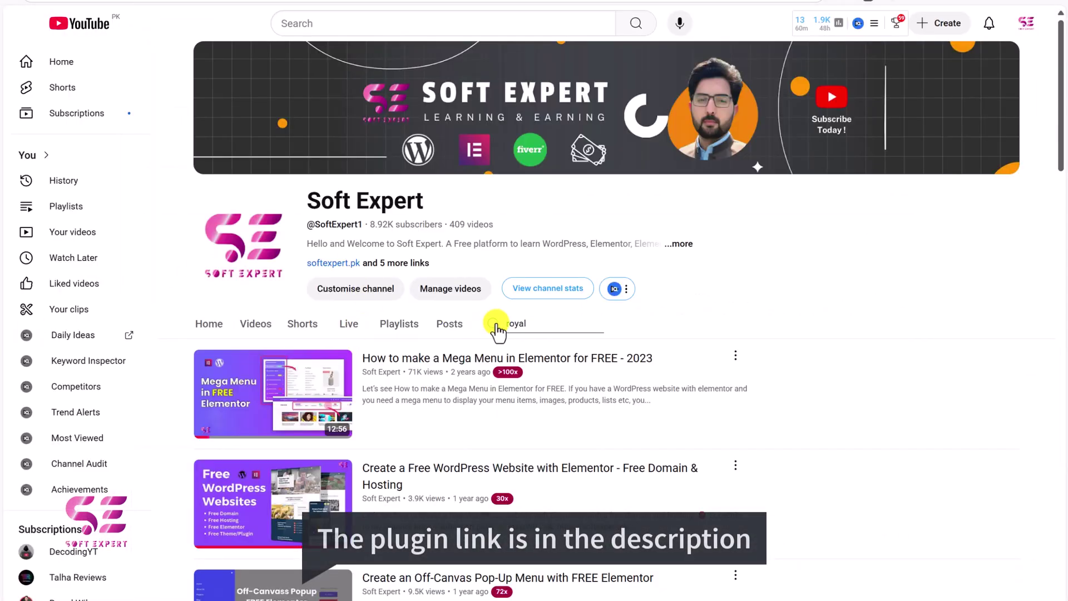
- Look over the Soft Expert channel's search results for "royal" and return to the channel's video list
{"action": "scroll", "coordinate": [451, 409], "scroll_direction": "down", "scroll_amount": 5}
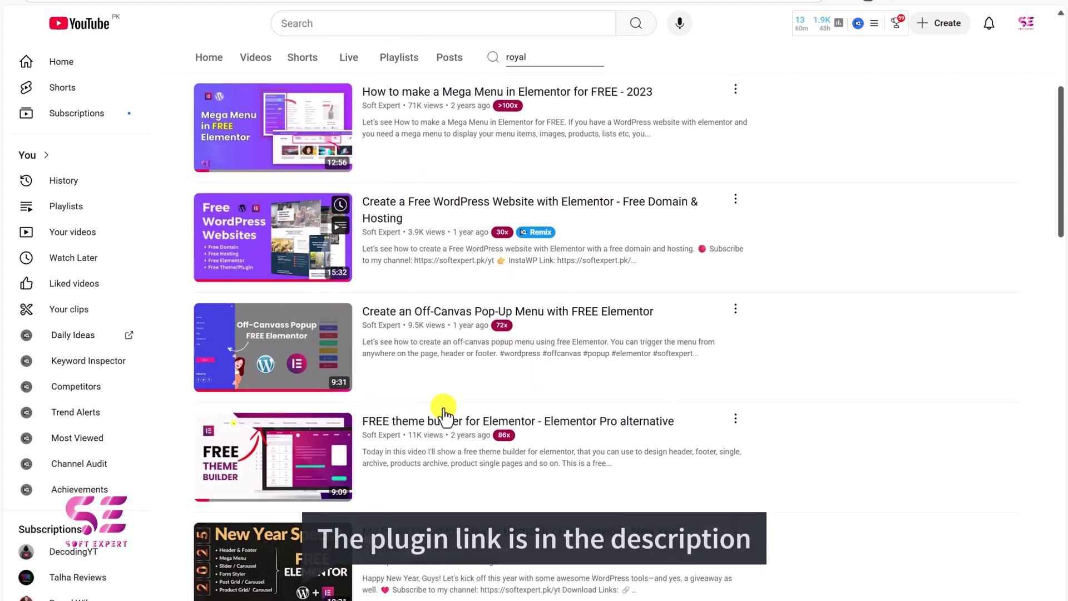
{"action": "scroll", "coordinate": [443, 411], "scroll_direction": "up", "scroll_amount": 5}
{"action": "key", "text": "alt+Left"}
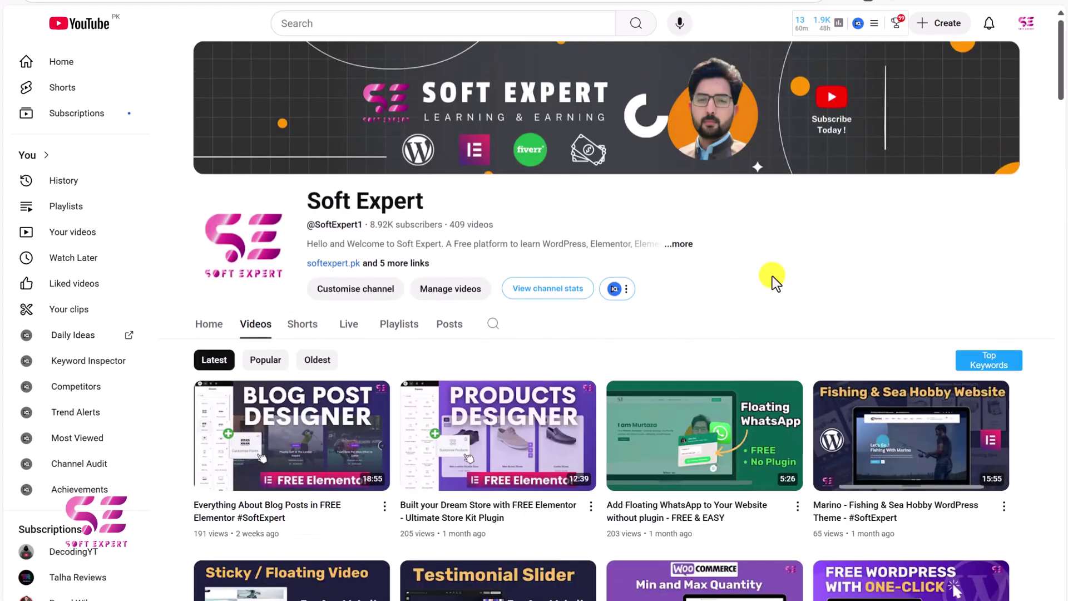
- Look through the Soft Expert channel's uploaded videos, from the latest to the older ones
{"action": "scroll", "coordinate": [772, 276], "scroll_direction": "down", "scroll_amount": 10}
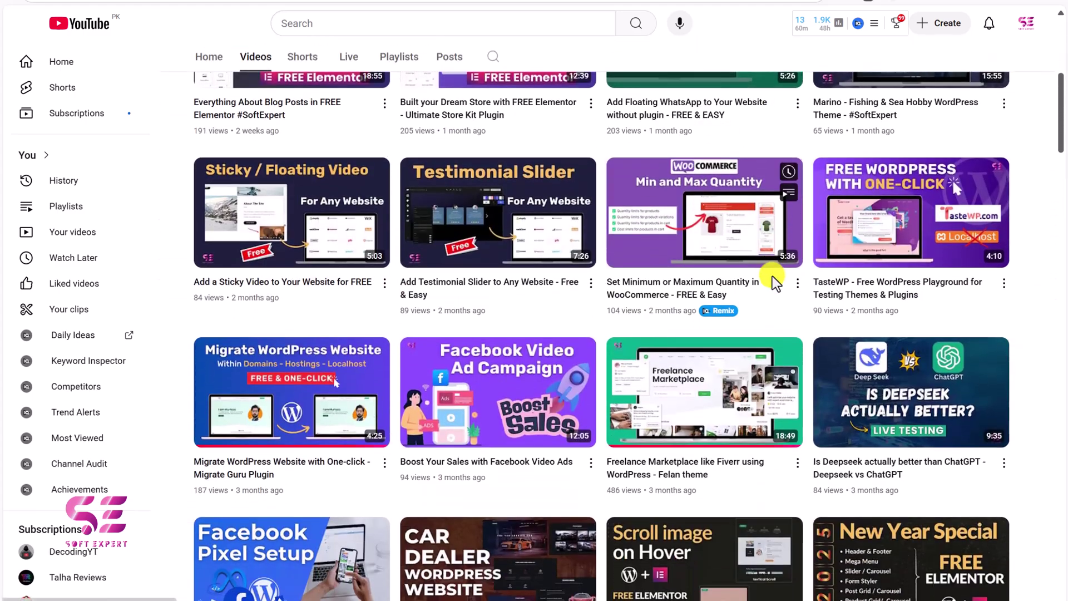
{"action": "scroll", "coordinate": [772, 276], "scroll_direction": "down", "scroll_amount": 7}
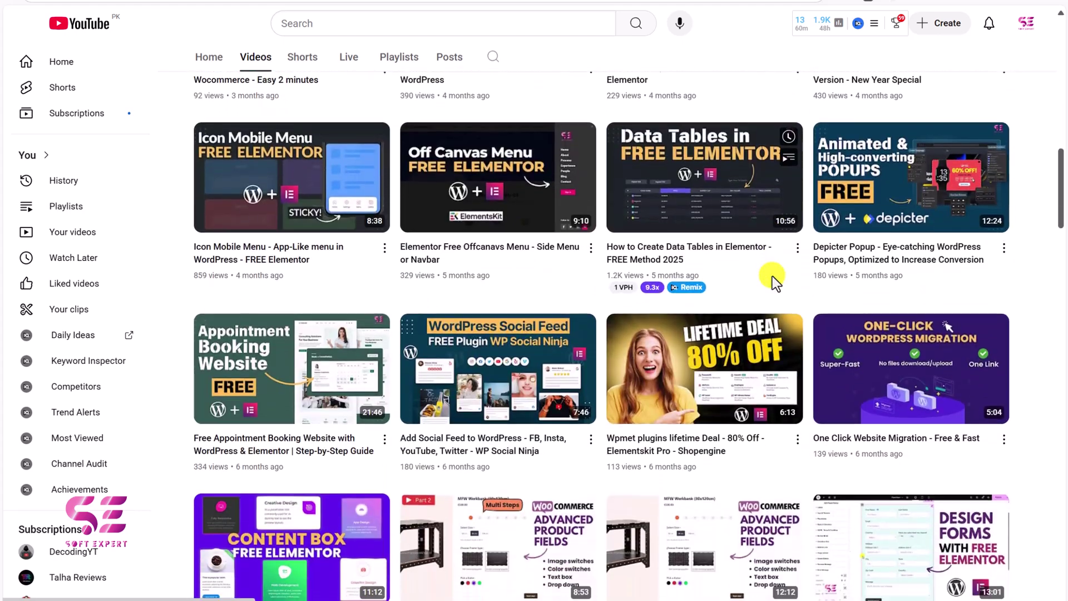
{"action": "scroll", "coordinate": [772, 276], "scroll_direction": "down", "scroll_amount": 4}
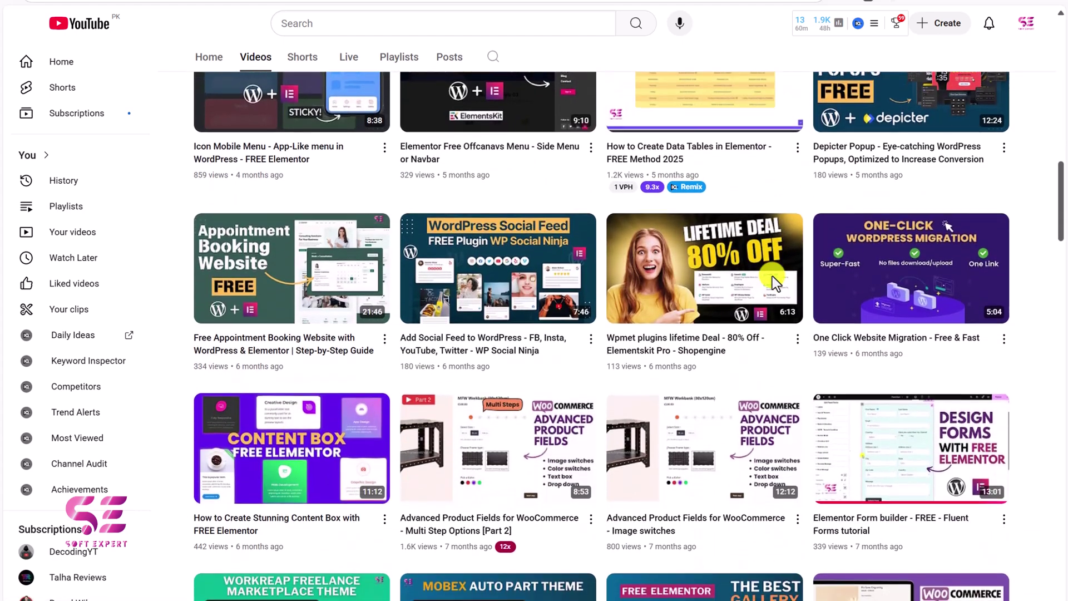
{"action": "scroll", "coordinate": [772, 275], "scroll_direction": "down", "scroll_amount": 9}
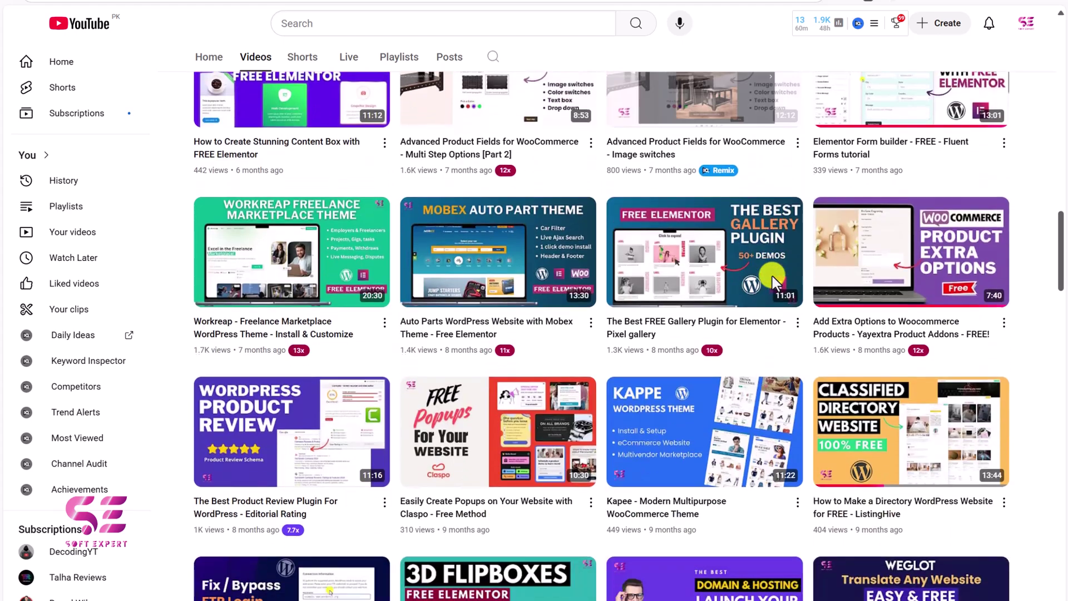
{"action": "scroll", "coordinate": [772, 276], "scroll_direction": "down", "scroll_amount": 9}
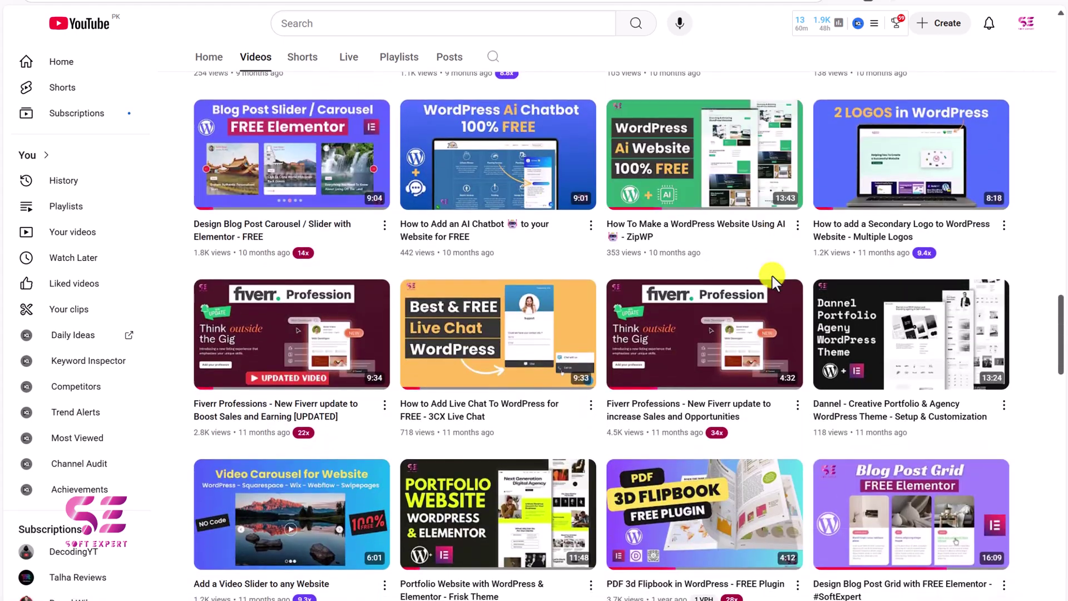
{"action": "scroll", "coordinate": [772, 276], "scroll_direction": "down", "scroll_amount": 6}
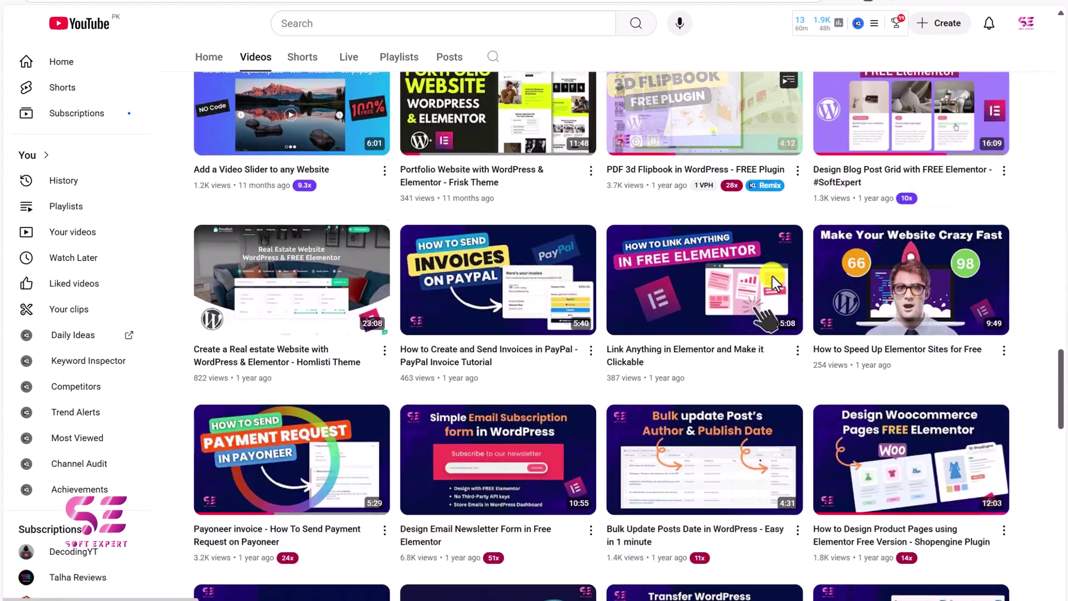
{"action": "scroll", "coordinate": [772, 276], "scroll_direction": "down", "scroll_amount": 12}
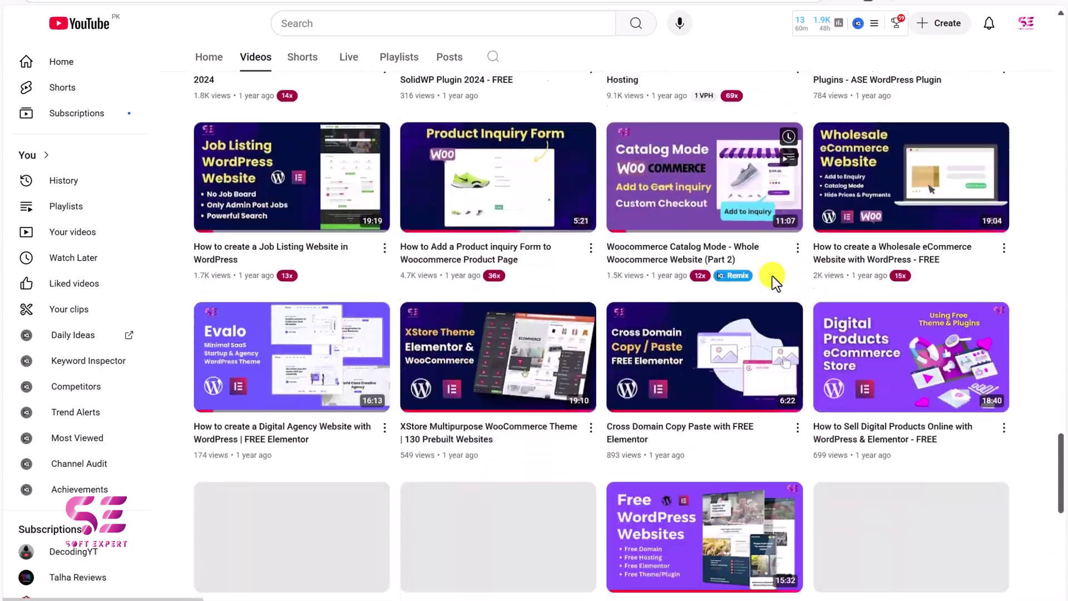